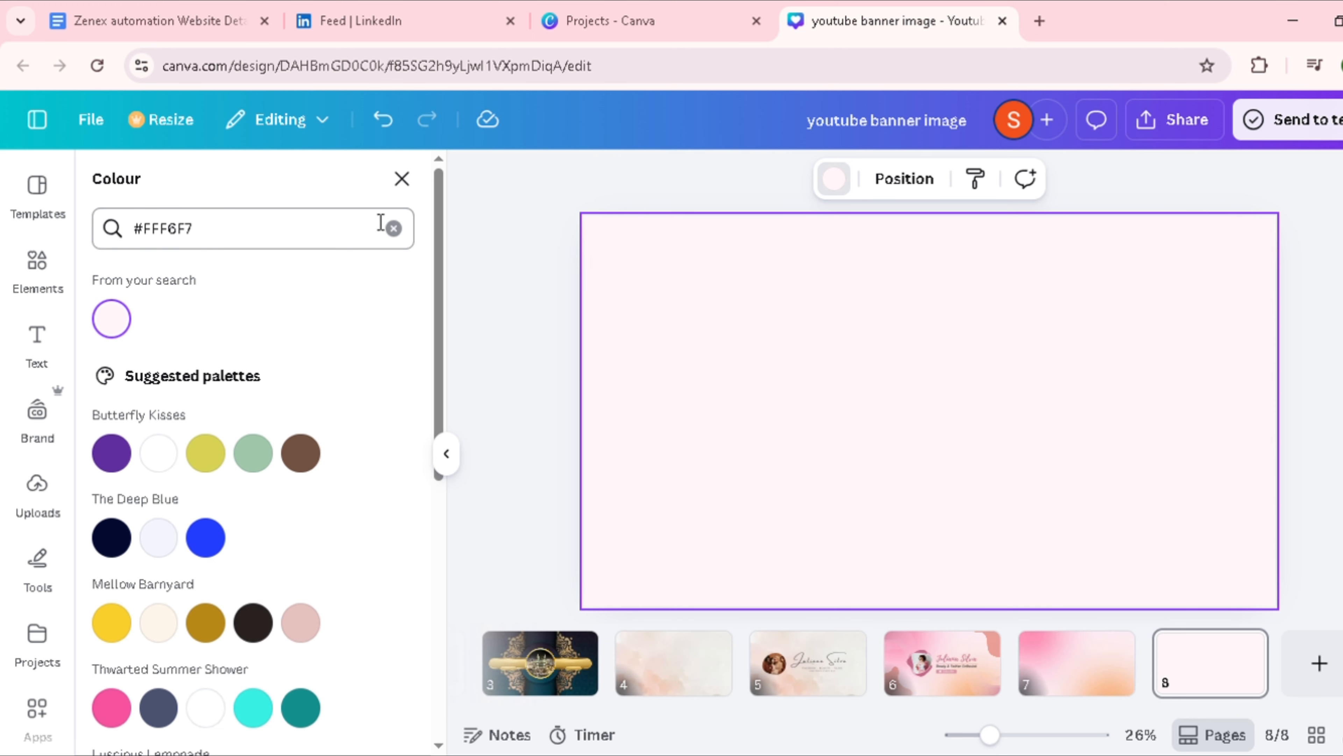
# Step: Close the colour choices and search the graphics library for "blob"
pyautogui.click(401, 179)
pyautogui.click(165, 247)
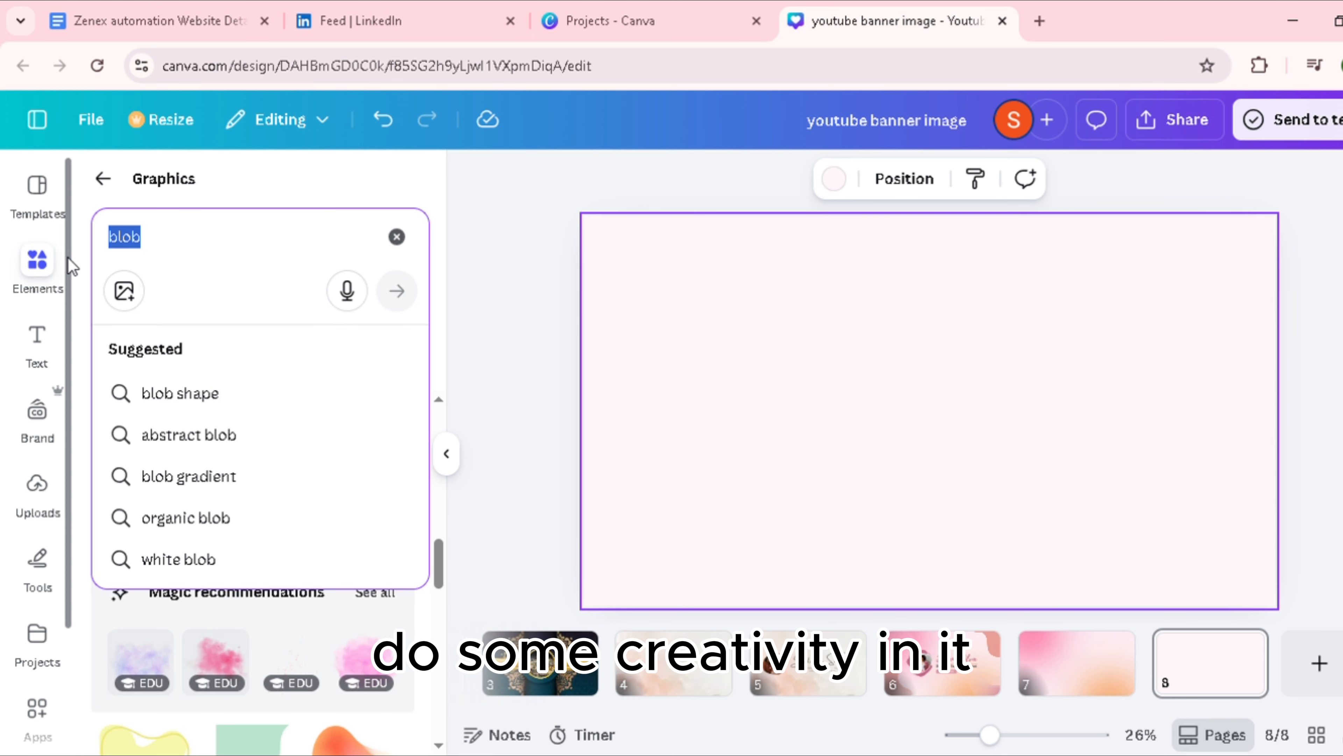
pyautogui.click(180, 394)
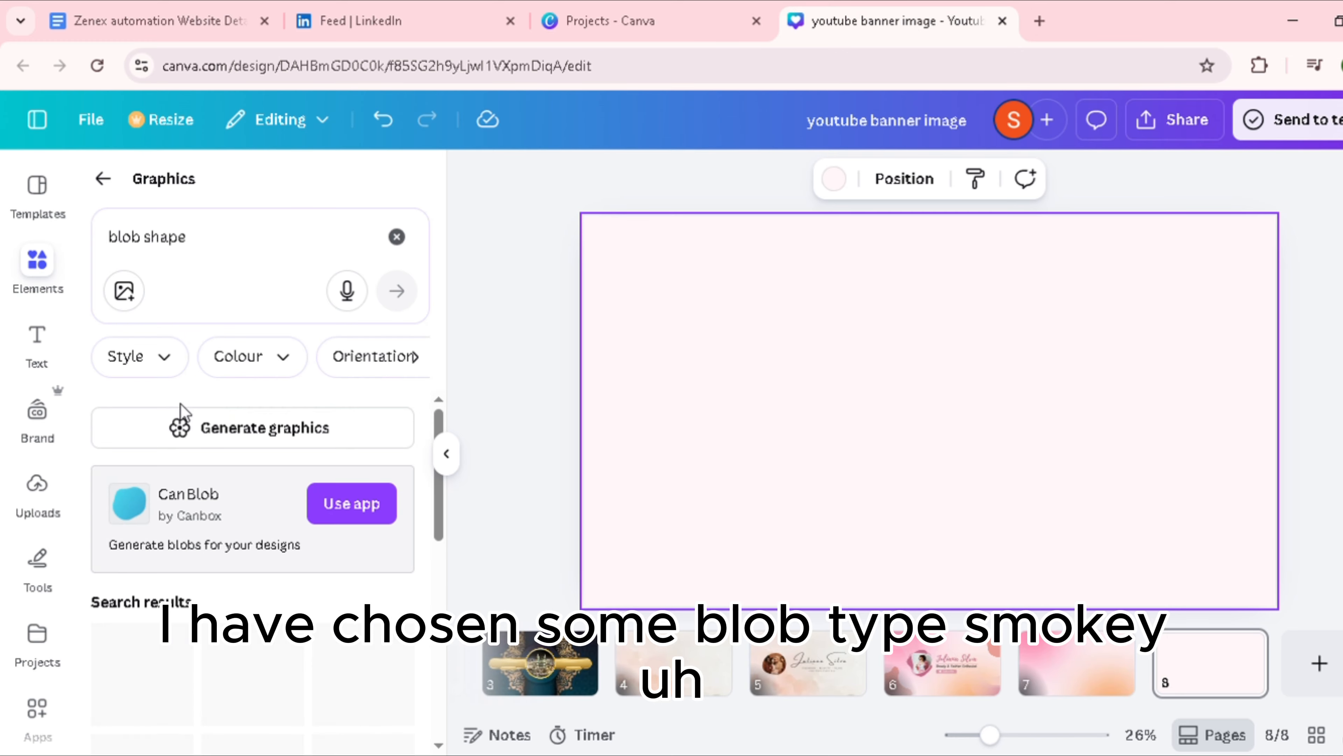
pyautogui.scroll(-10, 297, 529)
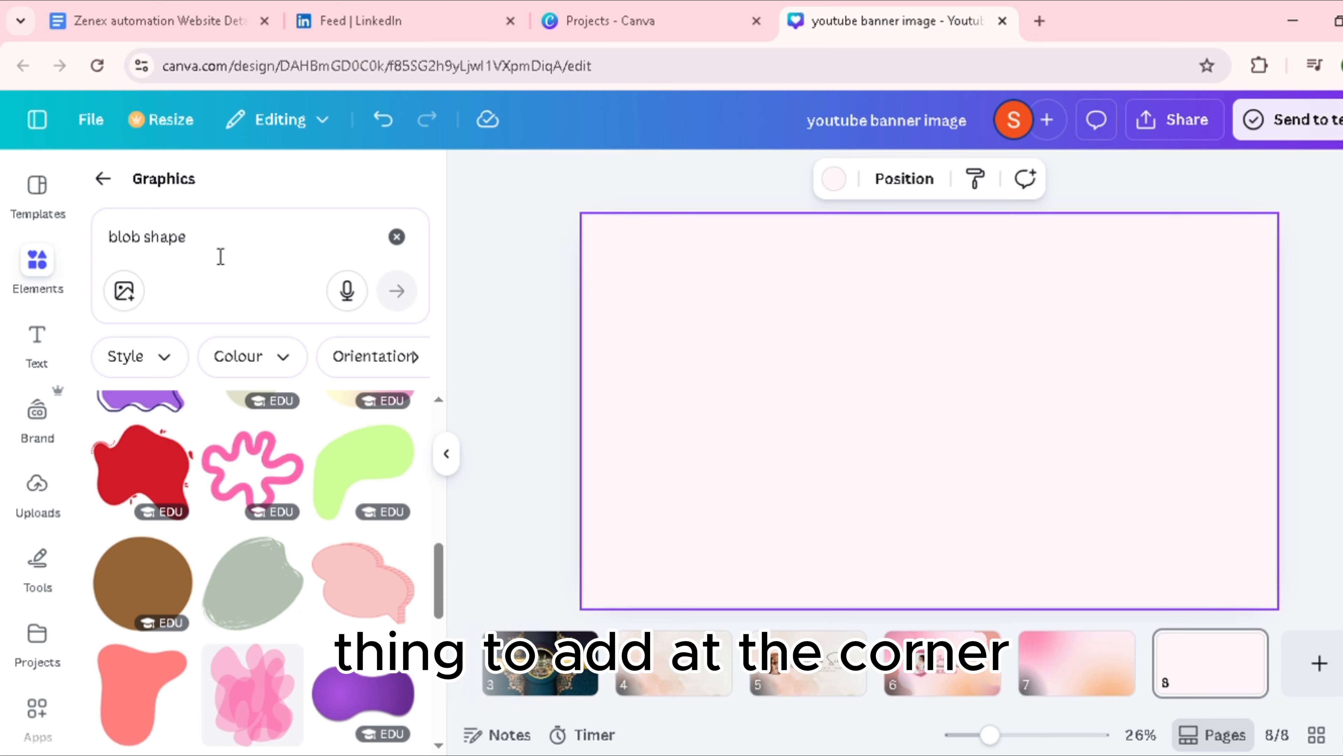
pyautogui.moveTo(221, 257); pyautogui.dragTo(170, 270)
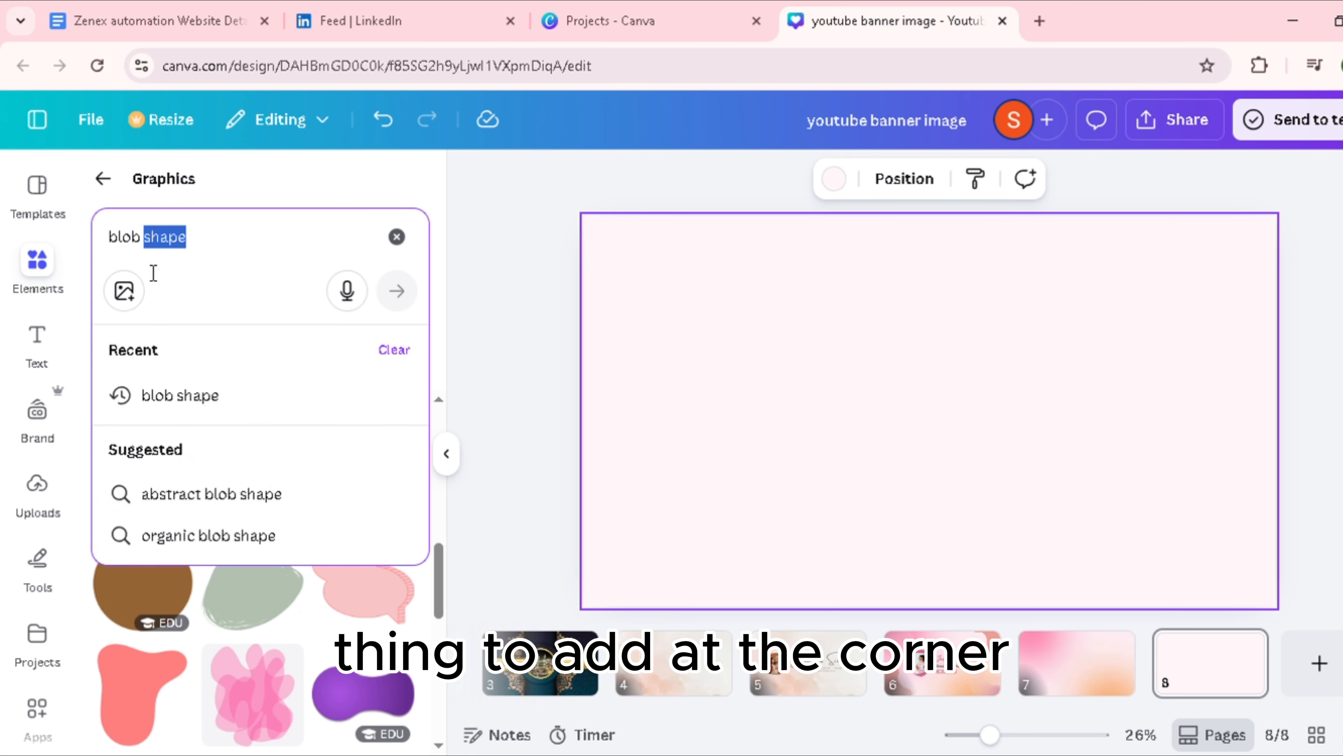
pyautogui.press('BackSpace')
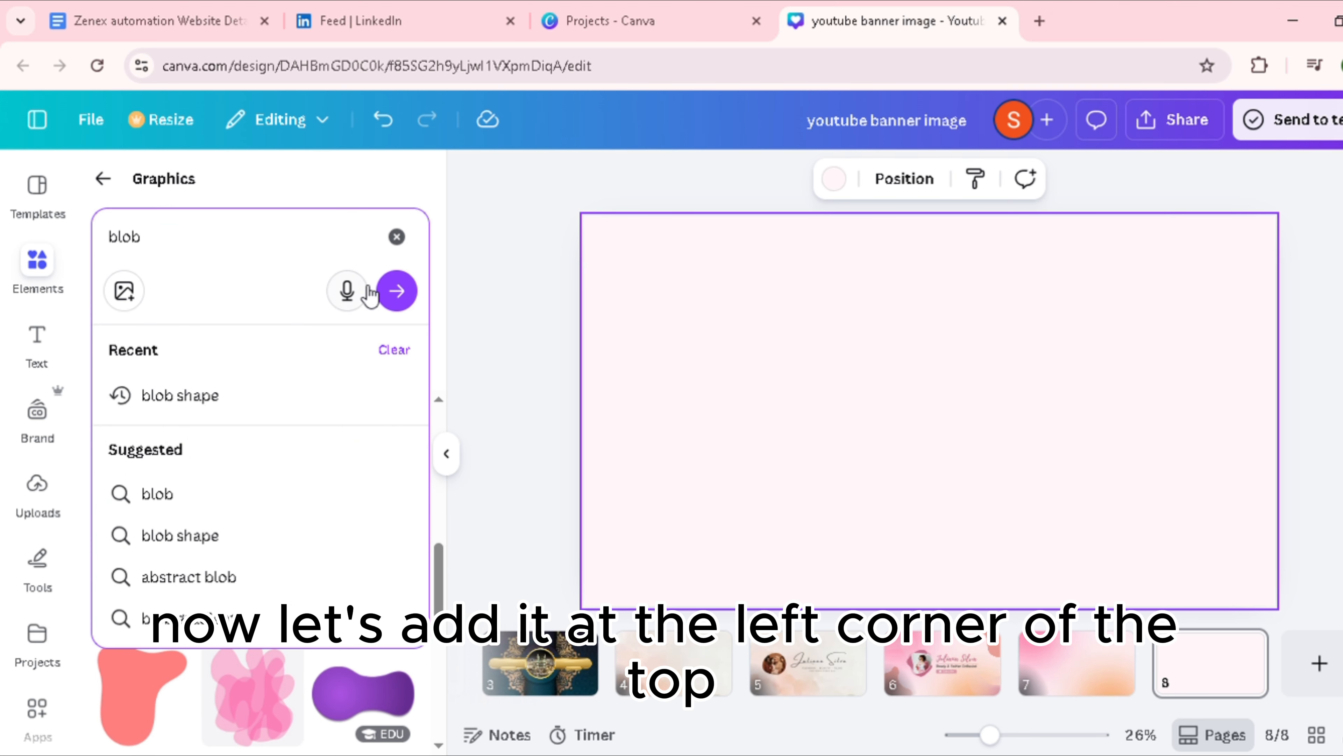
pyautogui.click(394, 292)
# Step: Add the pale pink smoky watercolour blob from the results and place it partly off the page's top-left corner
pyautogui.scroll(-5, 346, 537)
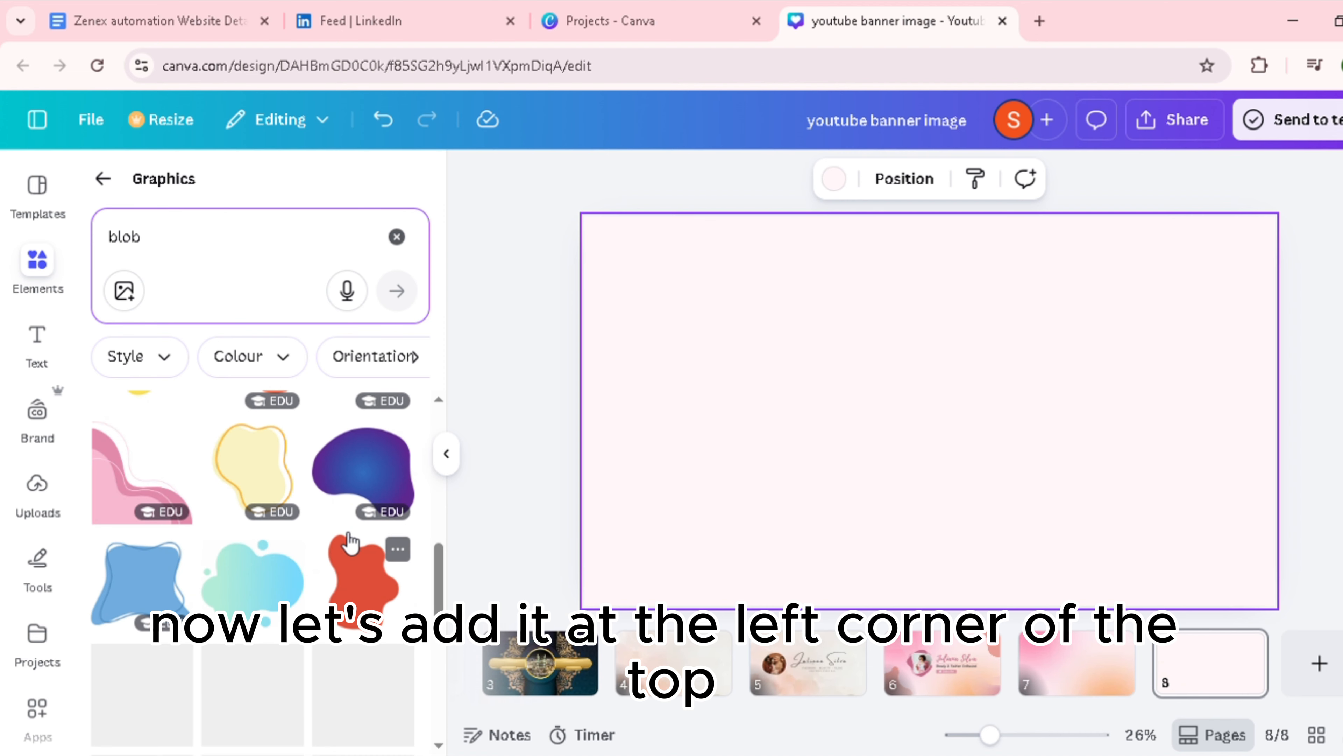
pyautogui.scroll(-5, 342, 532)
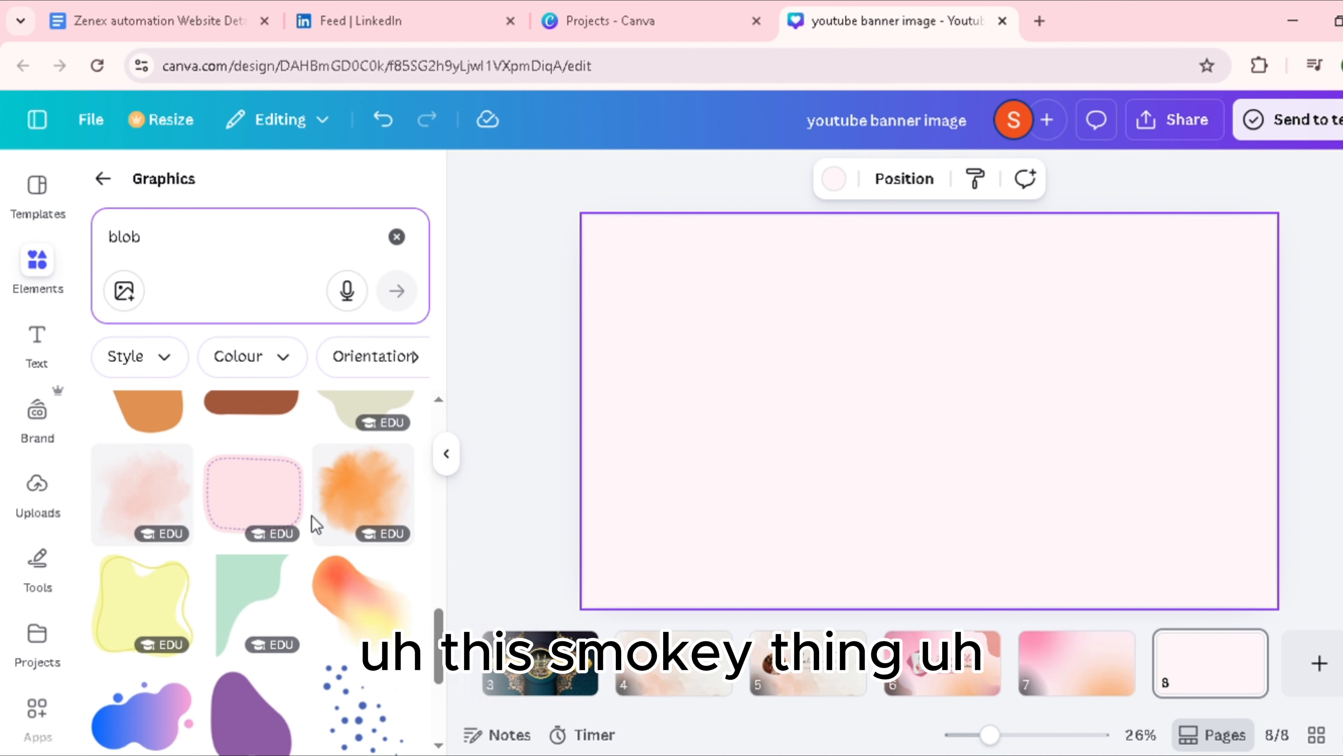
pyautogui.click(136, 503)
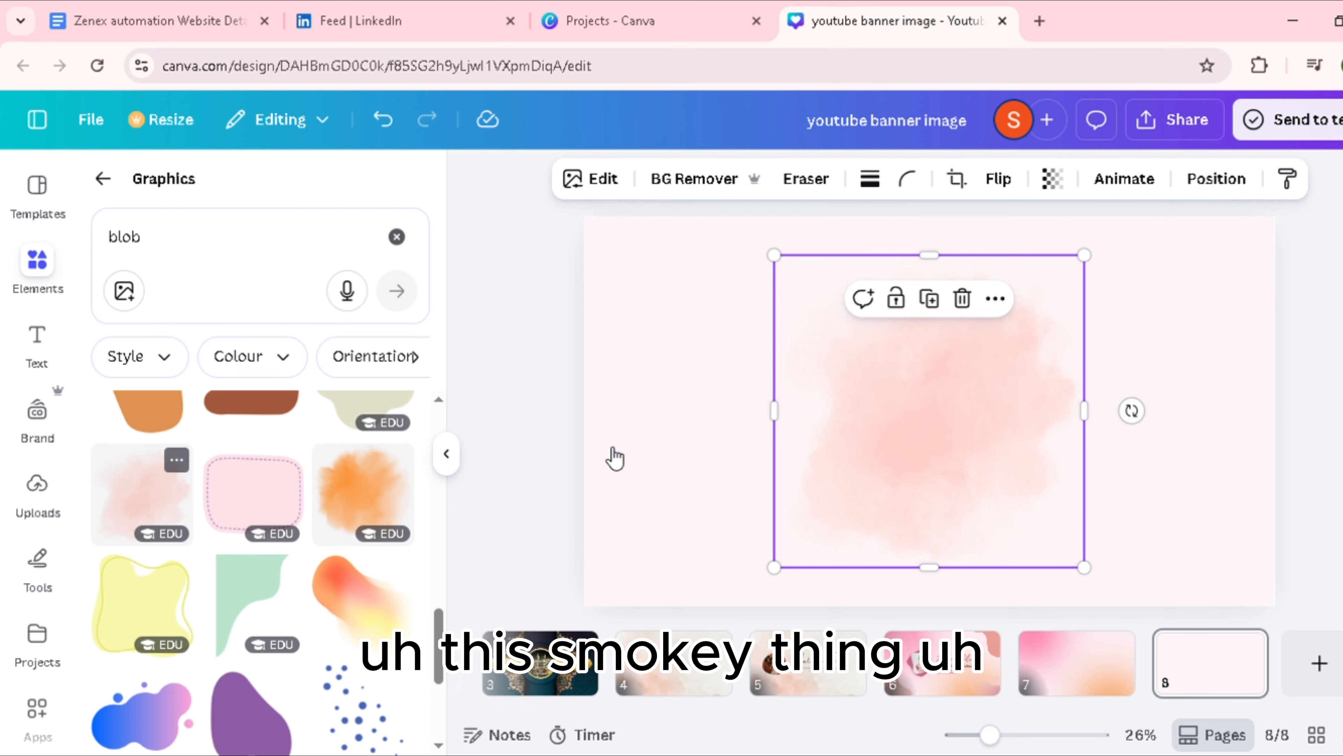
pyautogui.moveTo(993, 497); pyautogui.dragTo(692, 359)
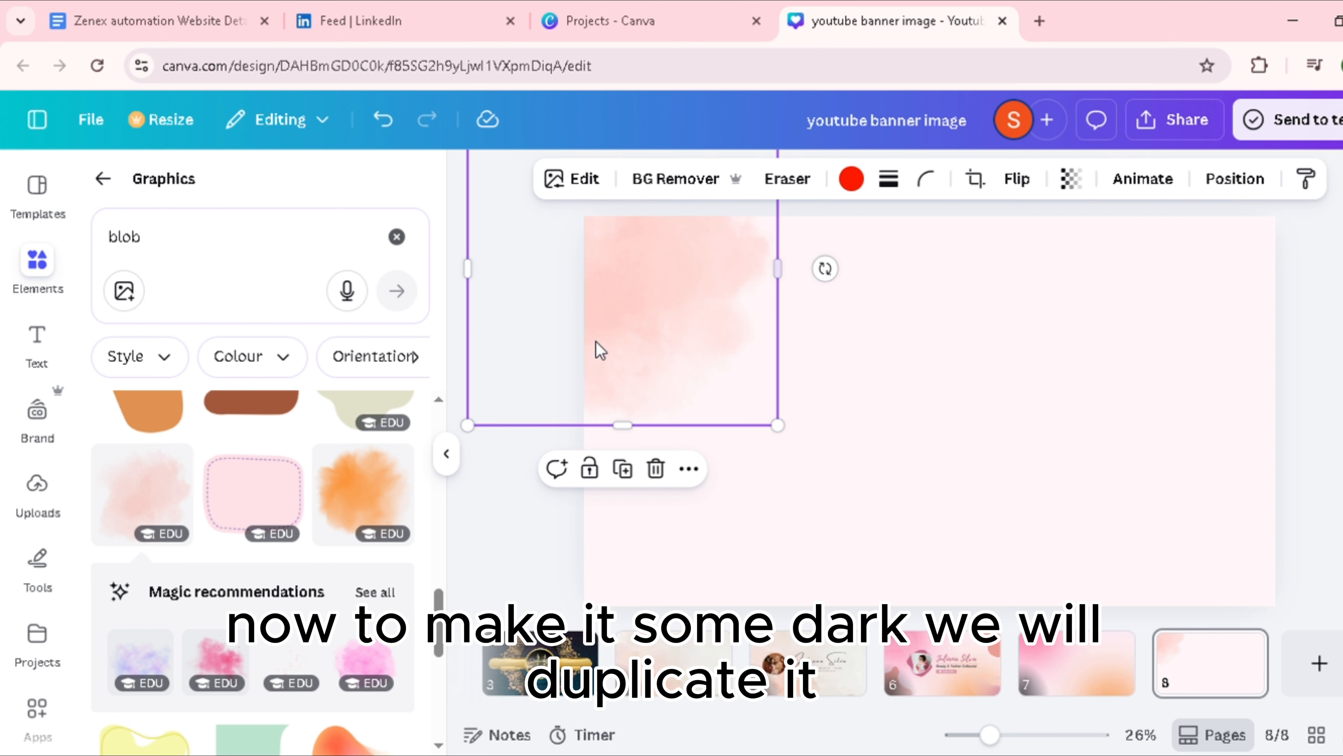
# Step: Duplicate the pink smoky blob, align the copy over the original, and group the two blobs
pyautogui.click(623, 469)
pyautogui.moveTo(711, 300)
pyautogui.mouseDown()
pyautogui.moveTo(744, 381)
pyautogui.moveTo(722, 303)
pyautogui.mouseUp()
pyautogui.click(847, 389)
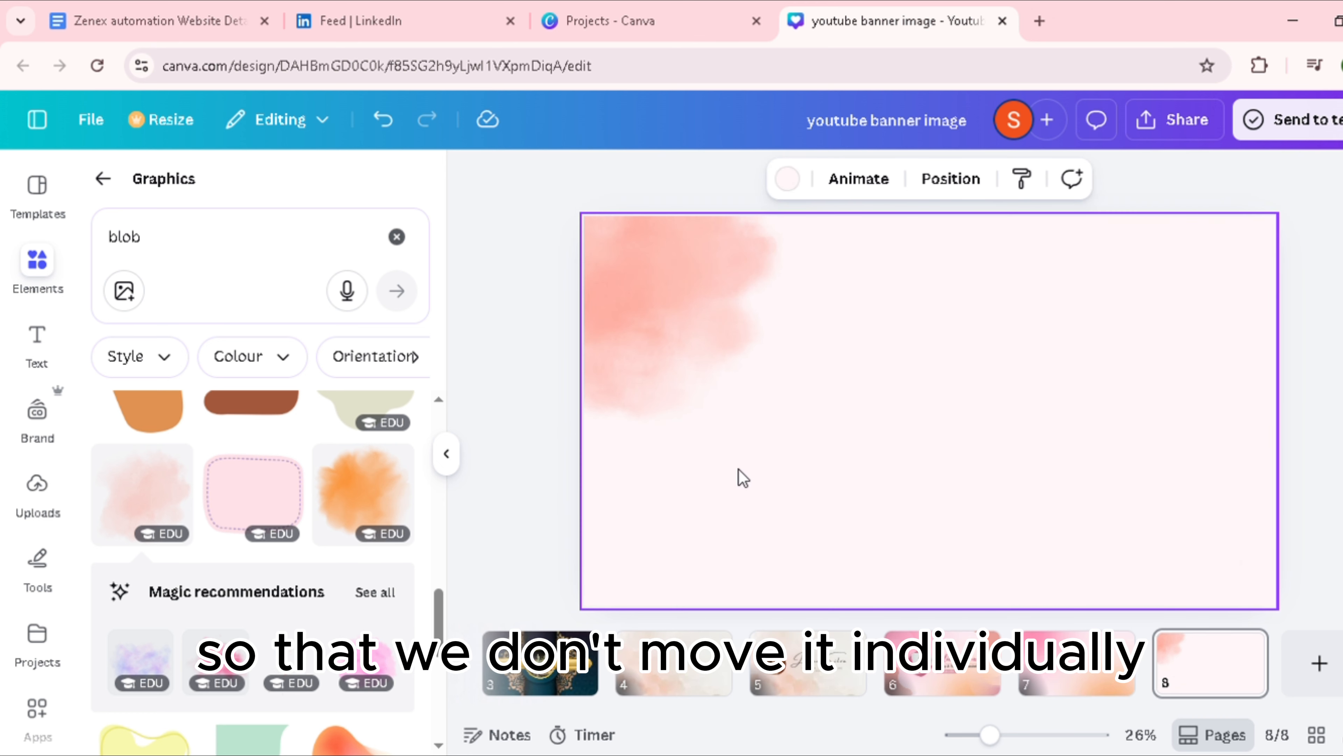
pyautogui.moveTo(740, 470); pyautogui.dragTo(687, 258)
pyautogui.click(569, 469)
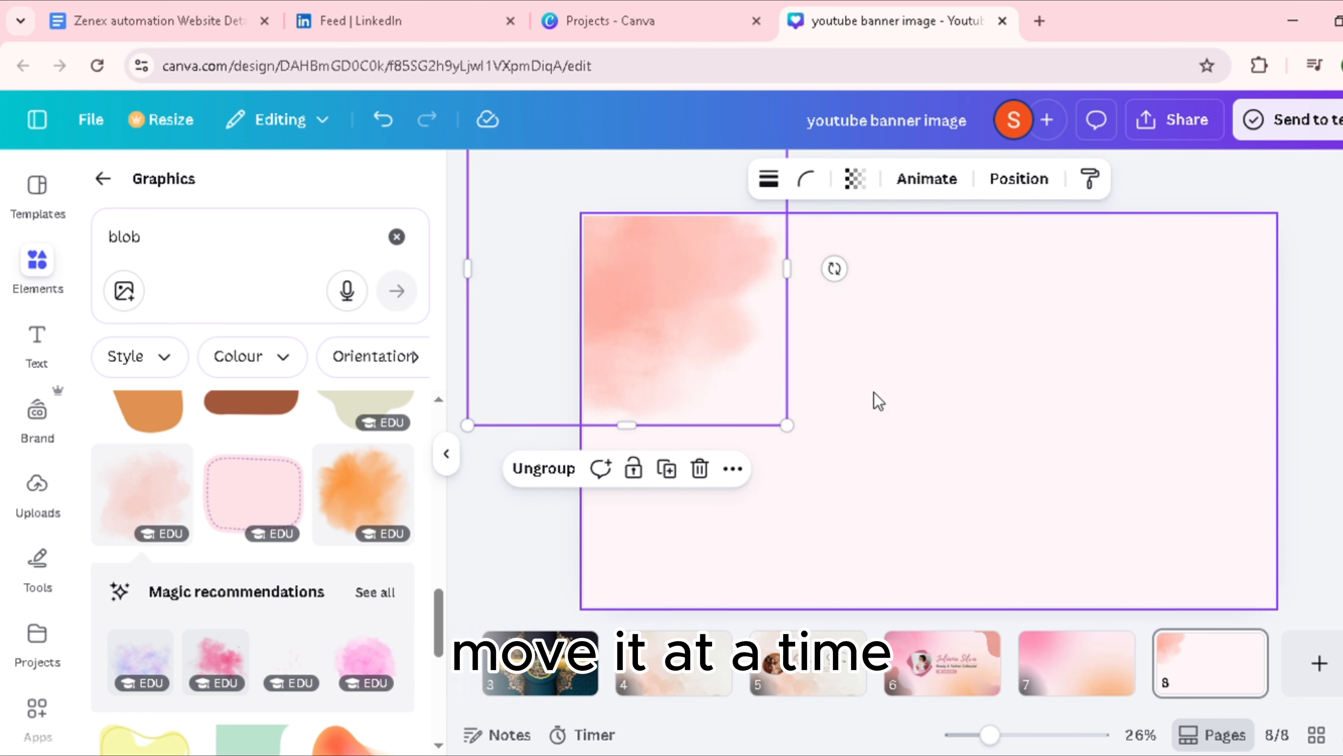
# Step: Move the grouped smoky blob further into the page, enlarge it slightly, and overlay a duplicate to deepen its colour
pyautogui.moveTo(749, 381); pyautogui.dragTo(796, 408)
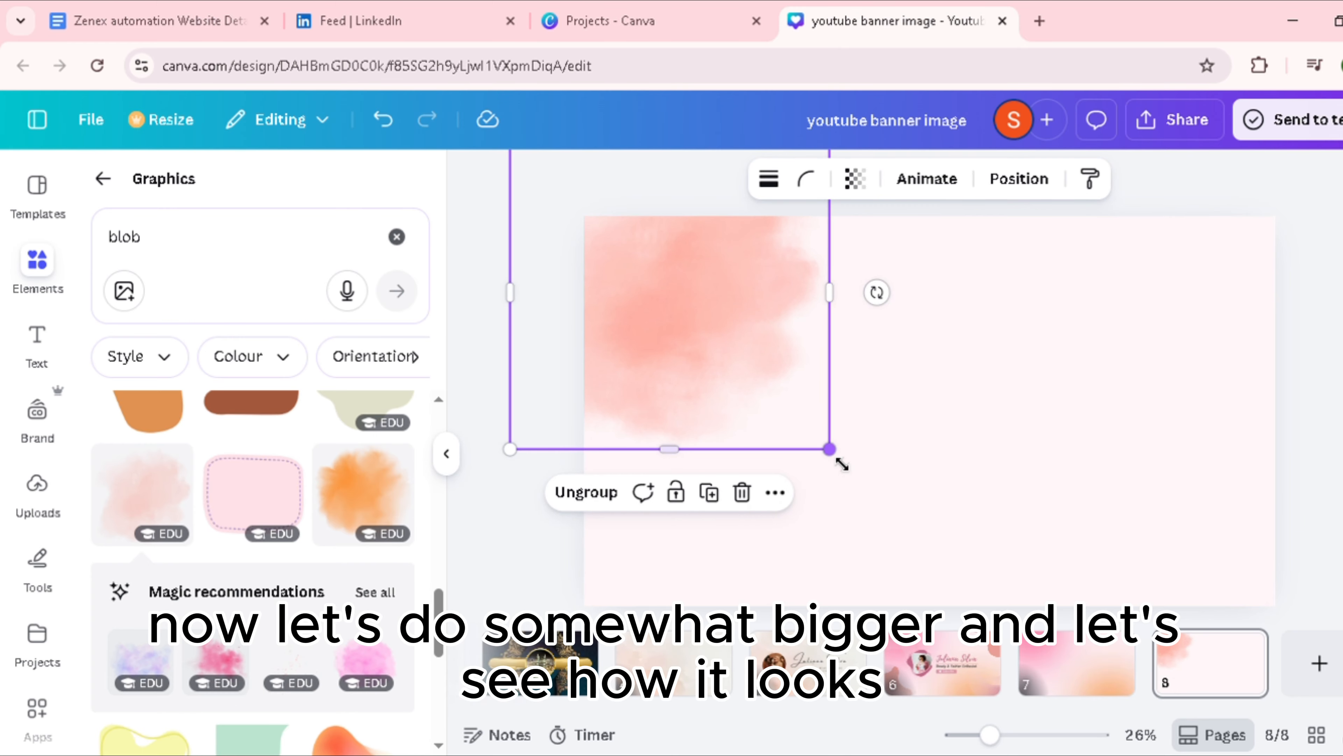
pyautogui.moveTo(848, 464); pyautogui.dragTo(854, 467)
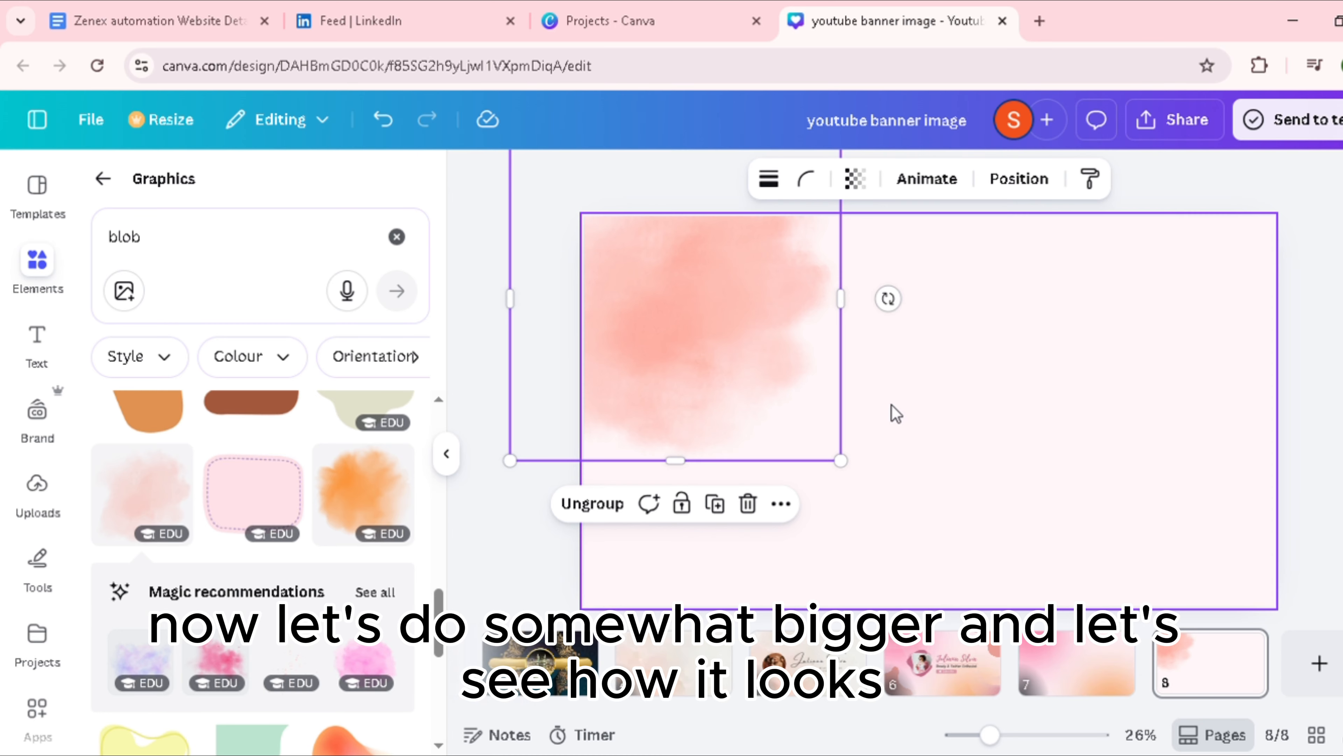
pyautogui.click(729, 486)
pyautogui.click(729, 415)
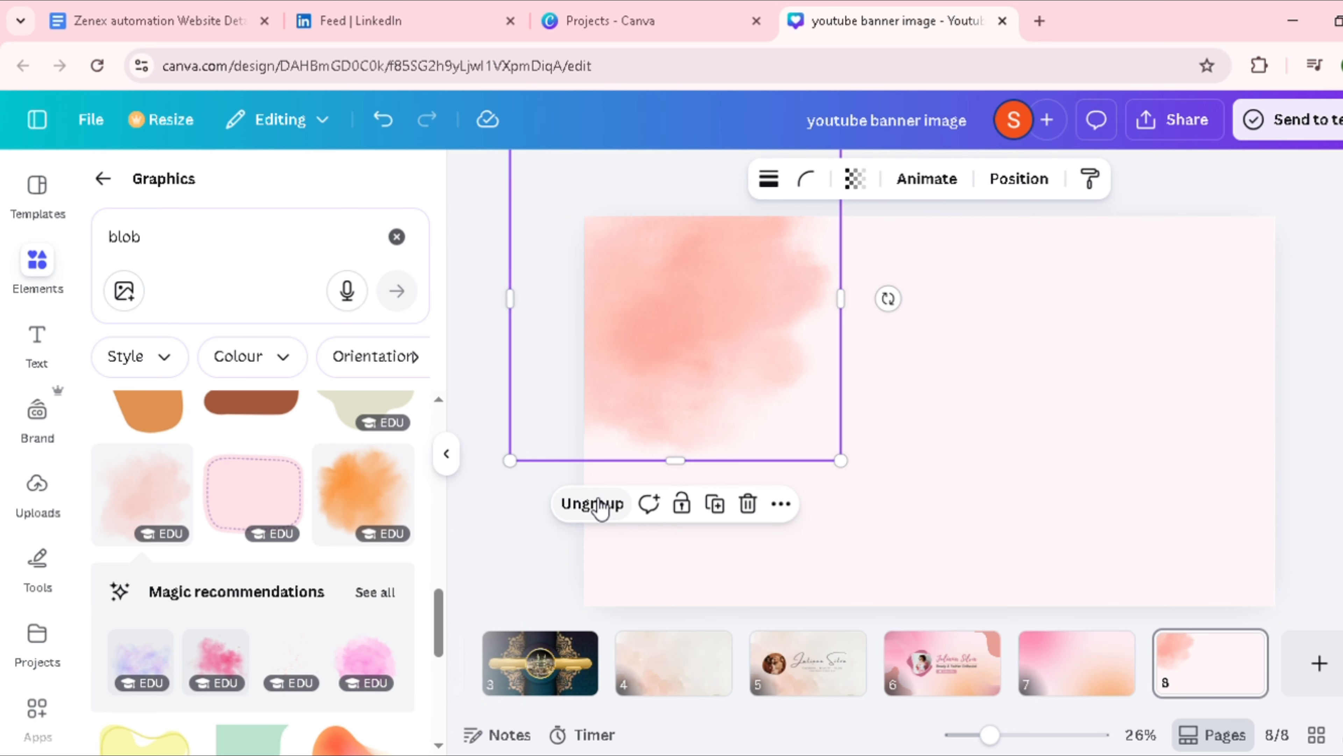
pyautogui.click(716, 504)
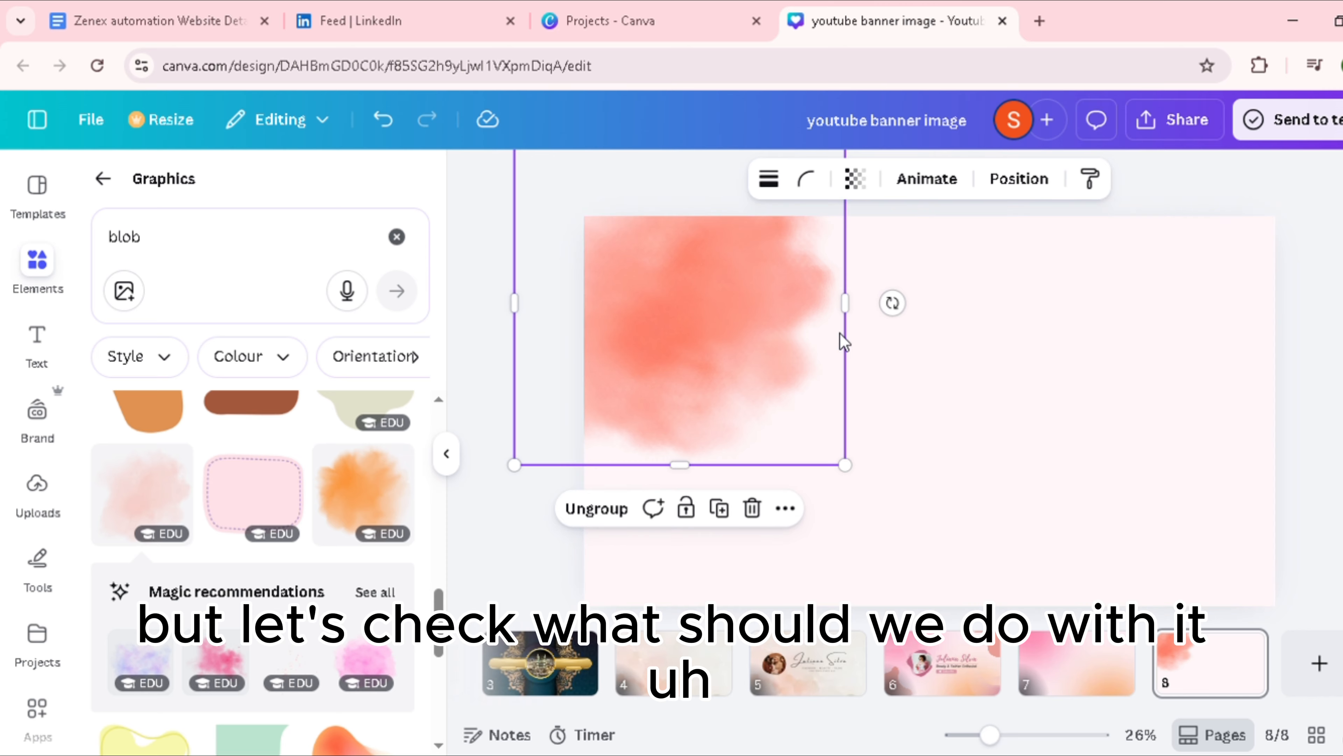
pyautogui.click(1038, 415)
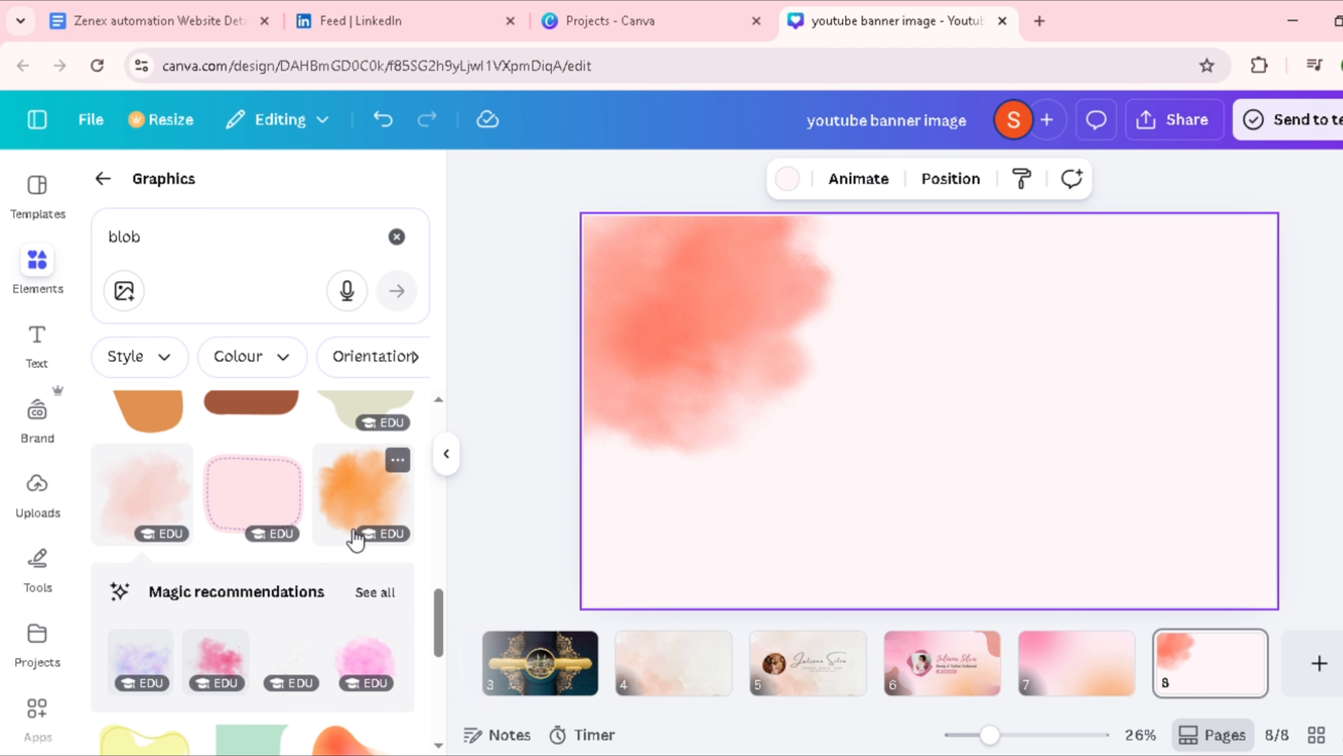
# Step: Add the peach wavy blob graphic and rotate it to fit the page's top-right corner
pyautogui.scroll(10, 215, 540)
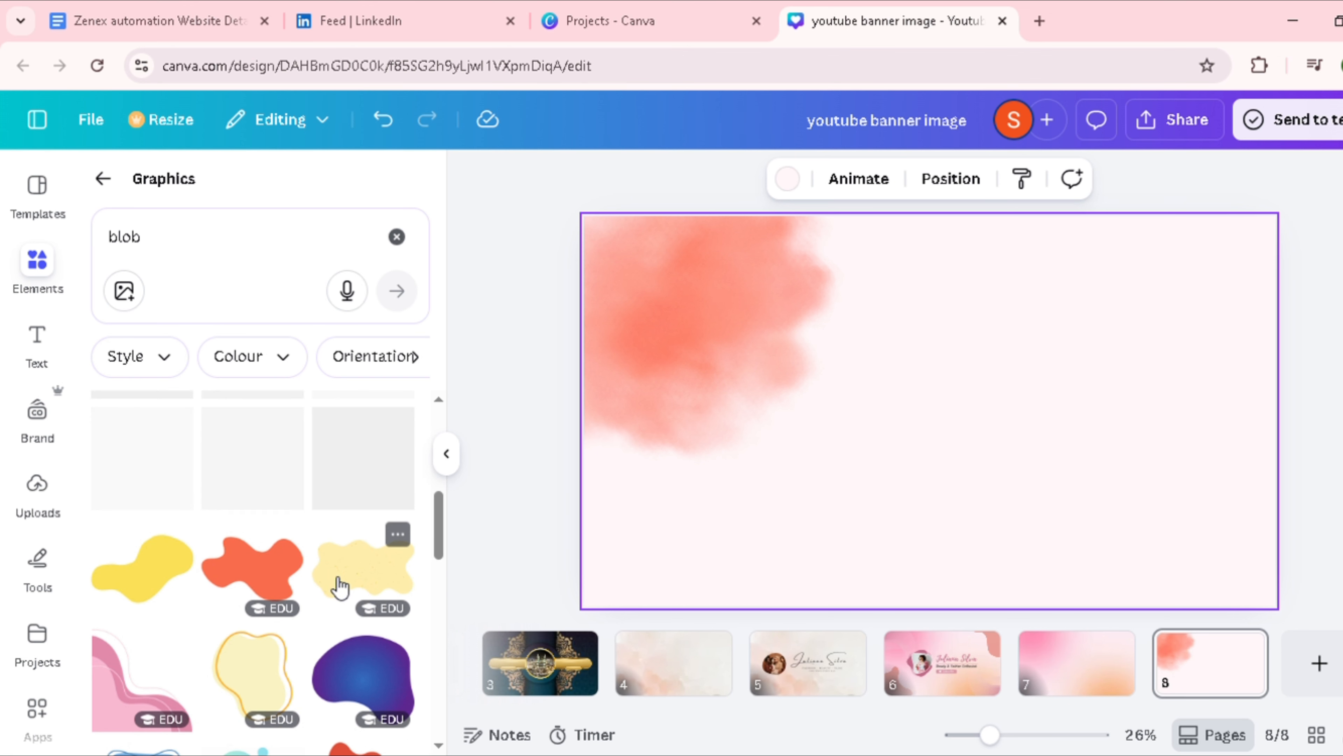
pyautogui.click(304, 447)
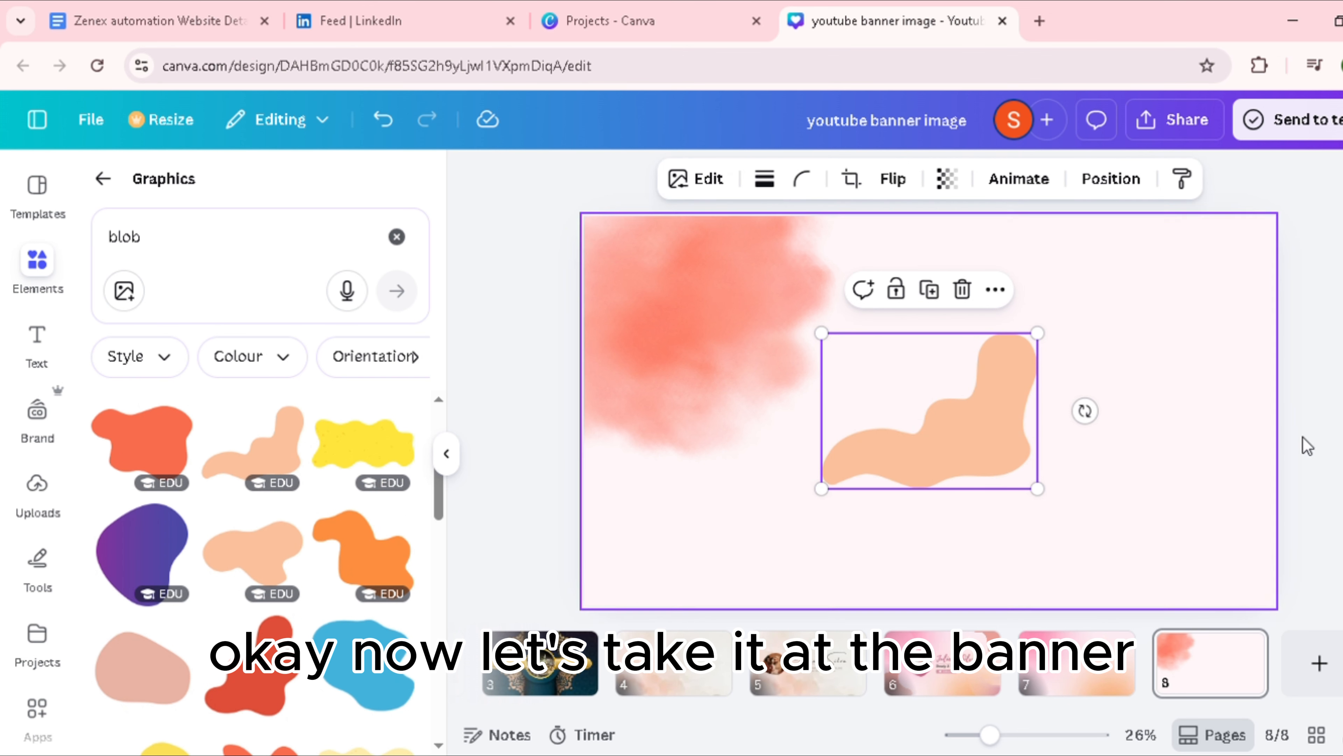
pyautogui.moveTo(992, 438); pyautogui.dragTo(1106, 365)
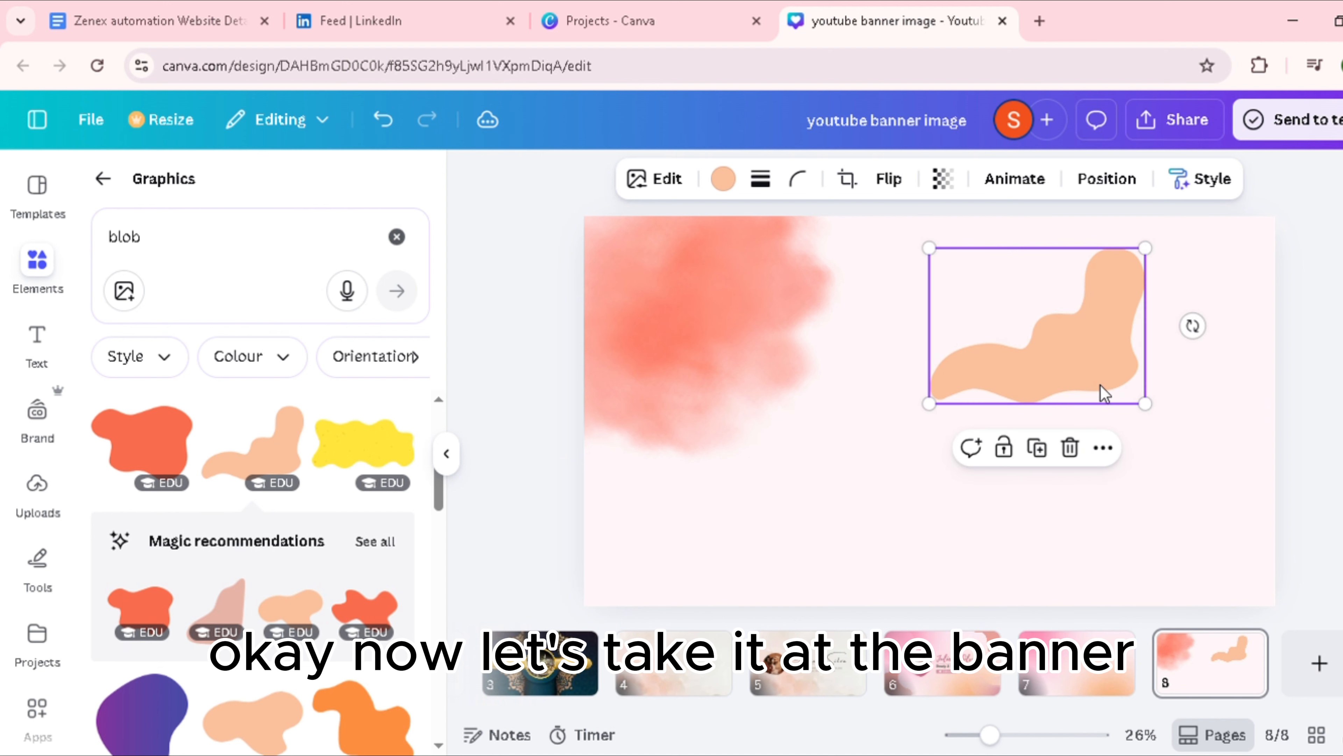
pyautogui.moveTo(1192, 326); pyautogui.dragTo(959, 72)
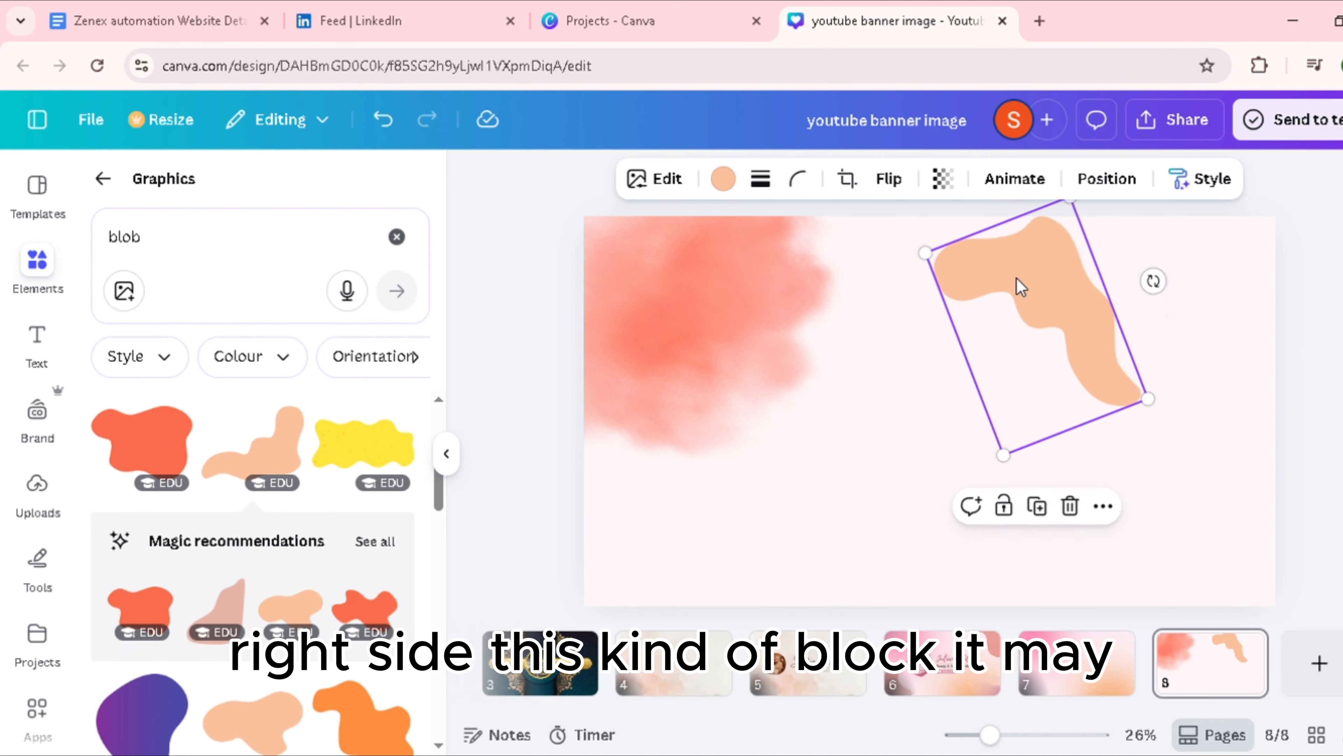
pyautogui.moveTo(1017, 278); pyautogui.dragTo(1200, 277)
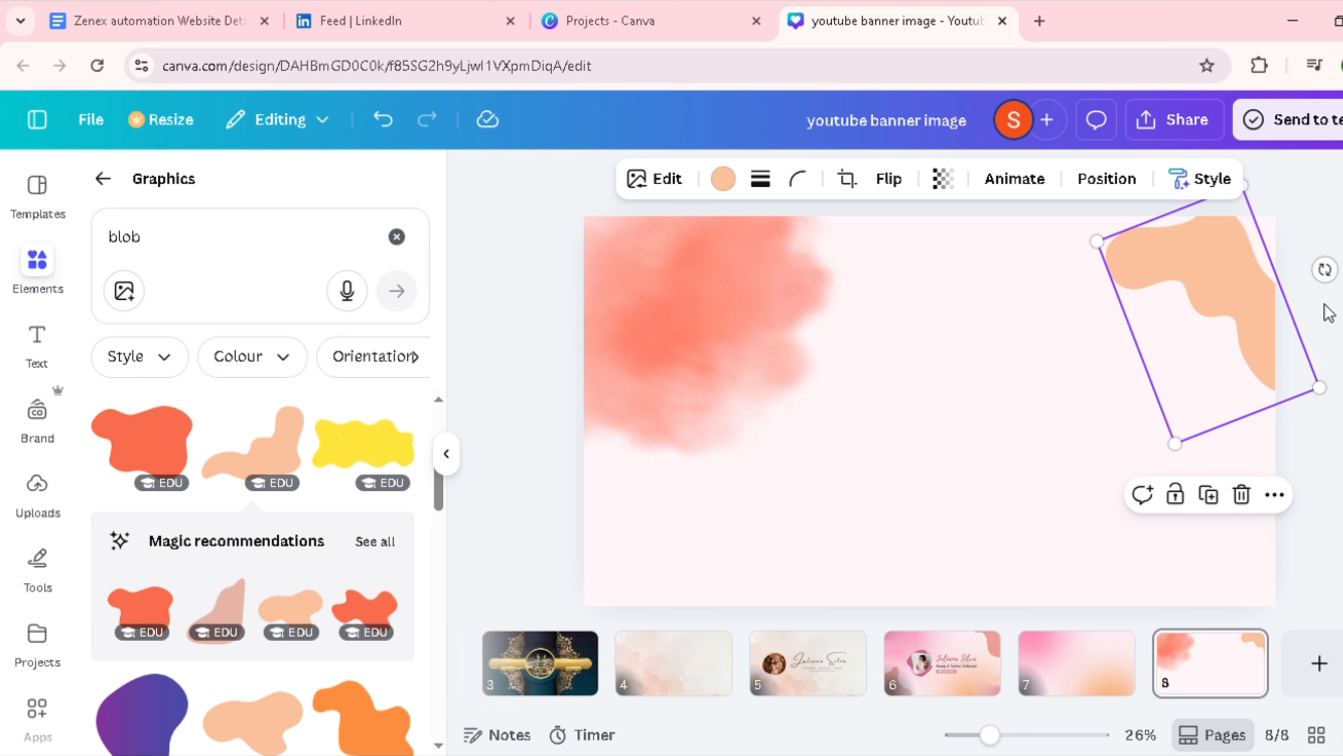
# Step: Fine-tune the peach blob's rotation and enlarge it so it fills the page's top-right corner
pyautogui.moveTo(1319, 270); pyautogui.dragTo(1268, 276)
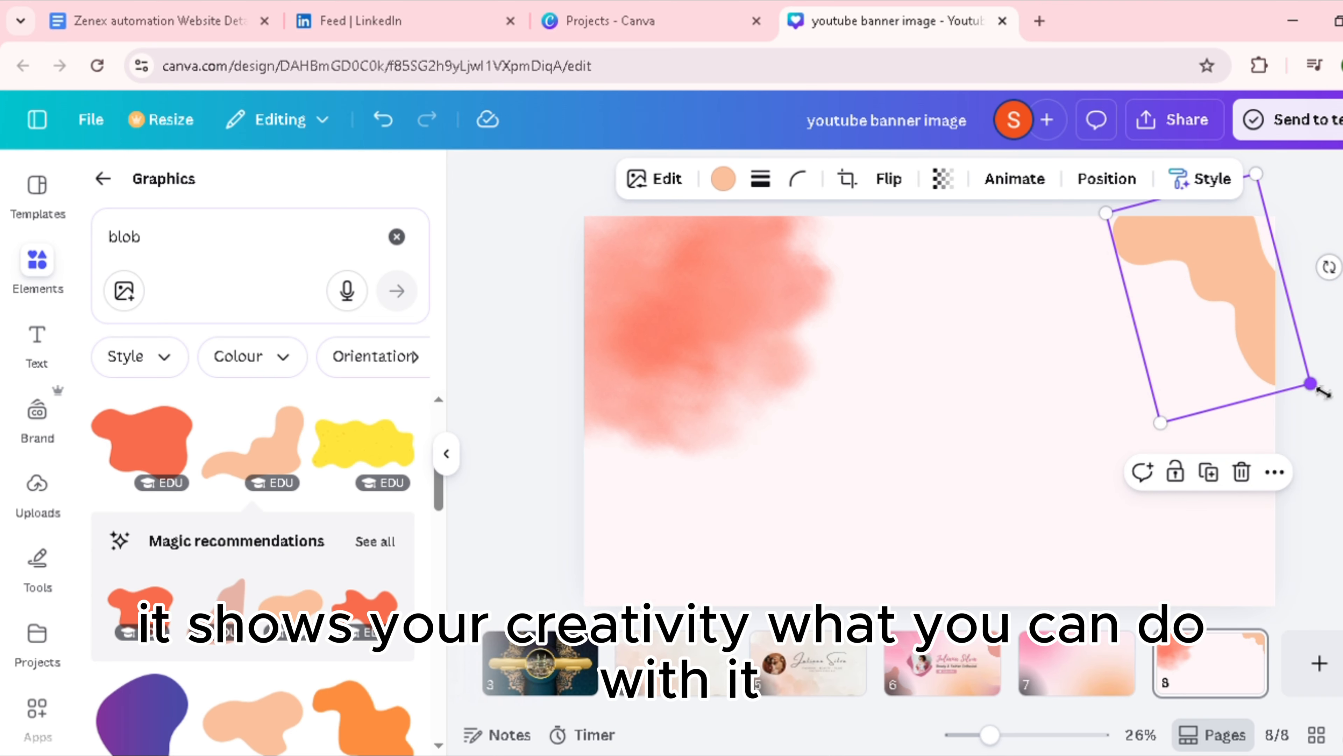
pyautogui.moveTo(1310, 384); pyautogui.dragTo(1341, 413)
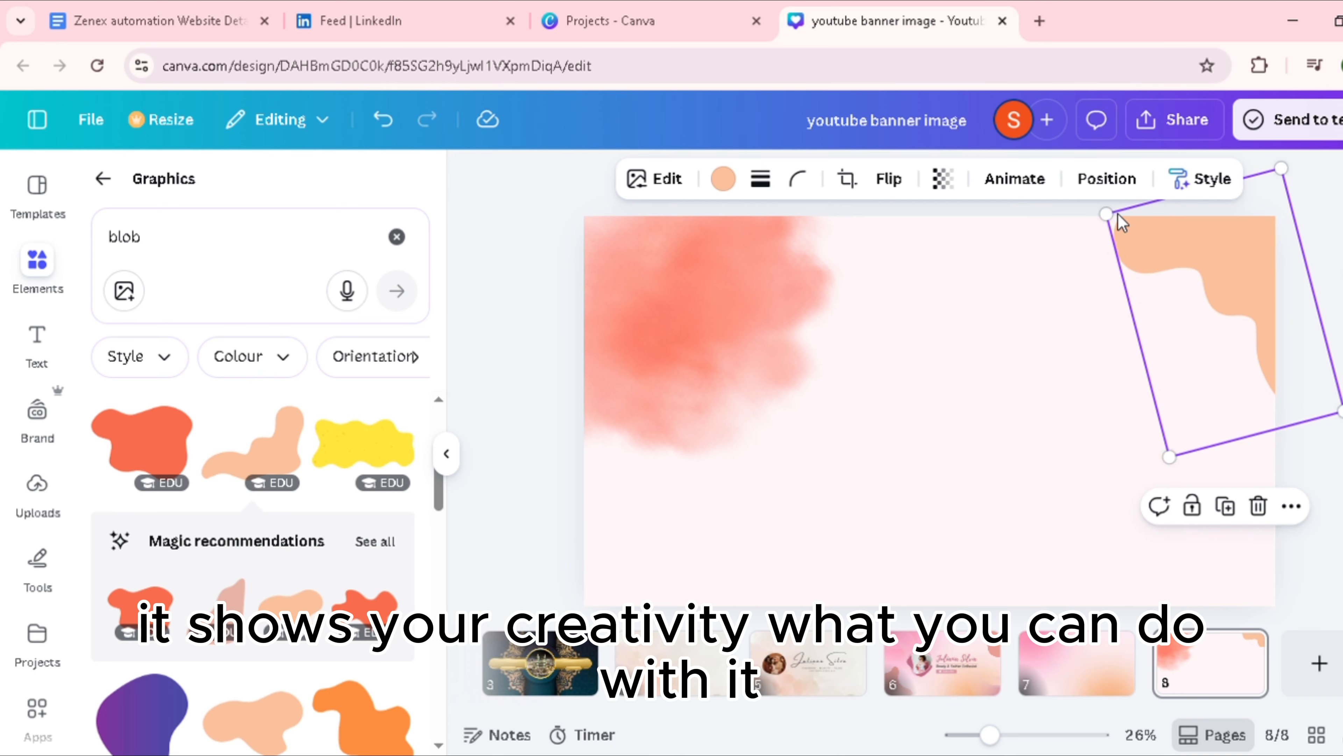
pyautogui.moveTo(1107, 221); pyautogui.dragTo(1052, 230)
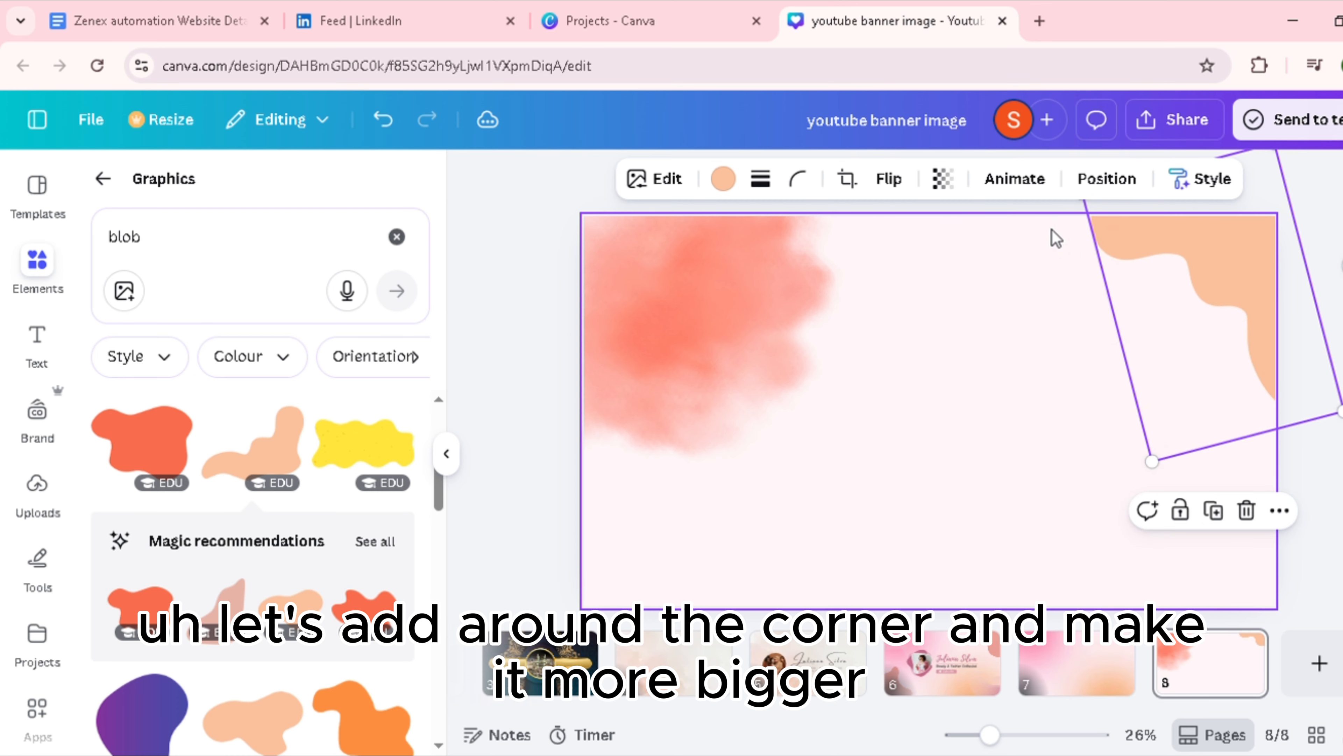
pyautogui.moveTo(1206, 244)
pyautogui.mouseDown()
pyautogui.moveTo(1181, 269)
pyautogui.moveTo(1214, 264)
pyautogui.moveTo(1205, 253)
pyautogui.mouseUp()
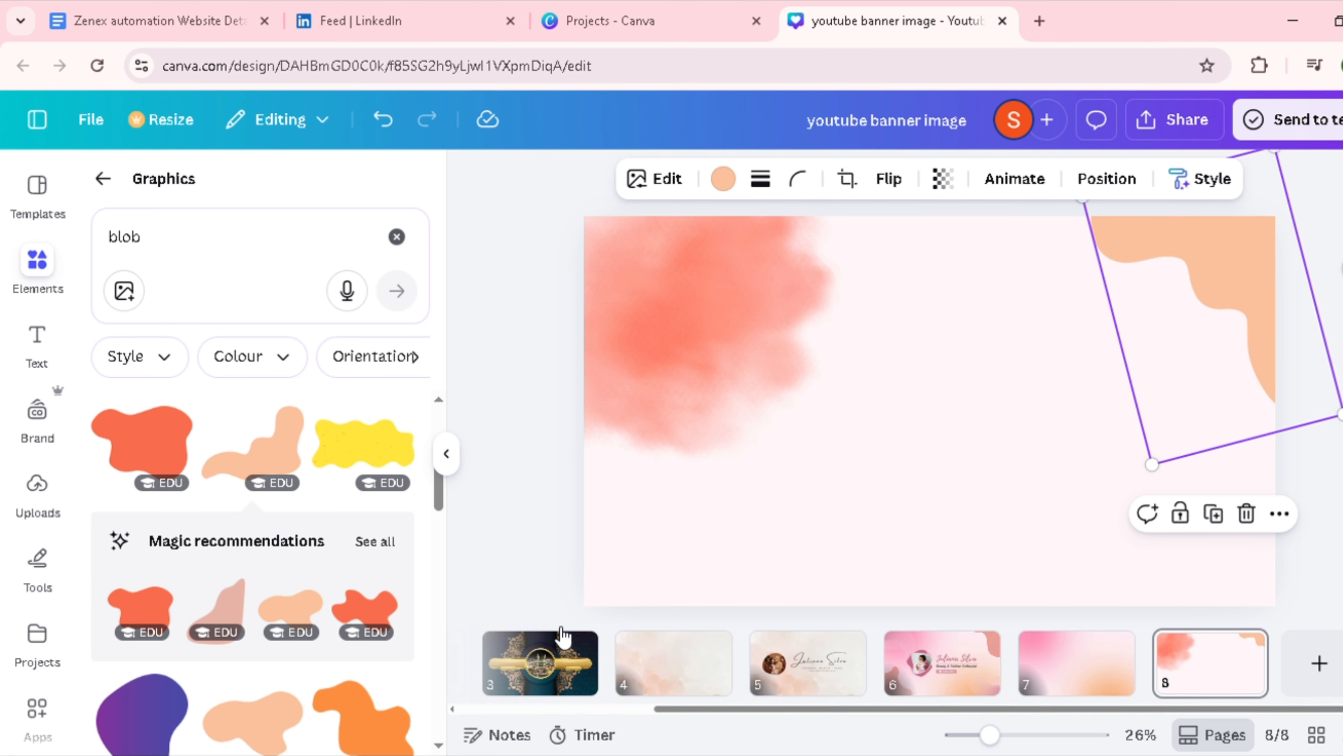
# Step: Group the overlapping smoky blob layers, then shrink and reposition the group in the page's top-left corner
pyautogui.click(722, 356)
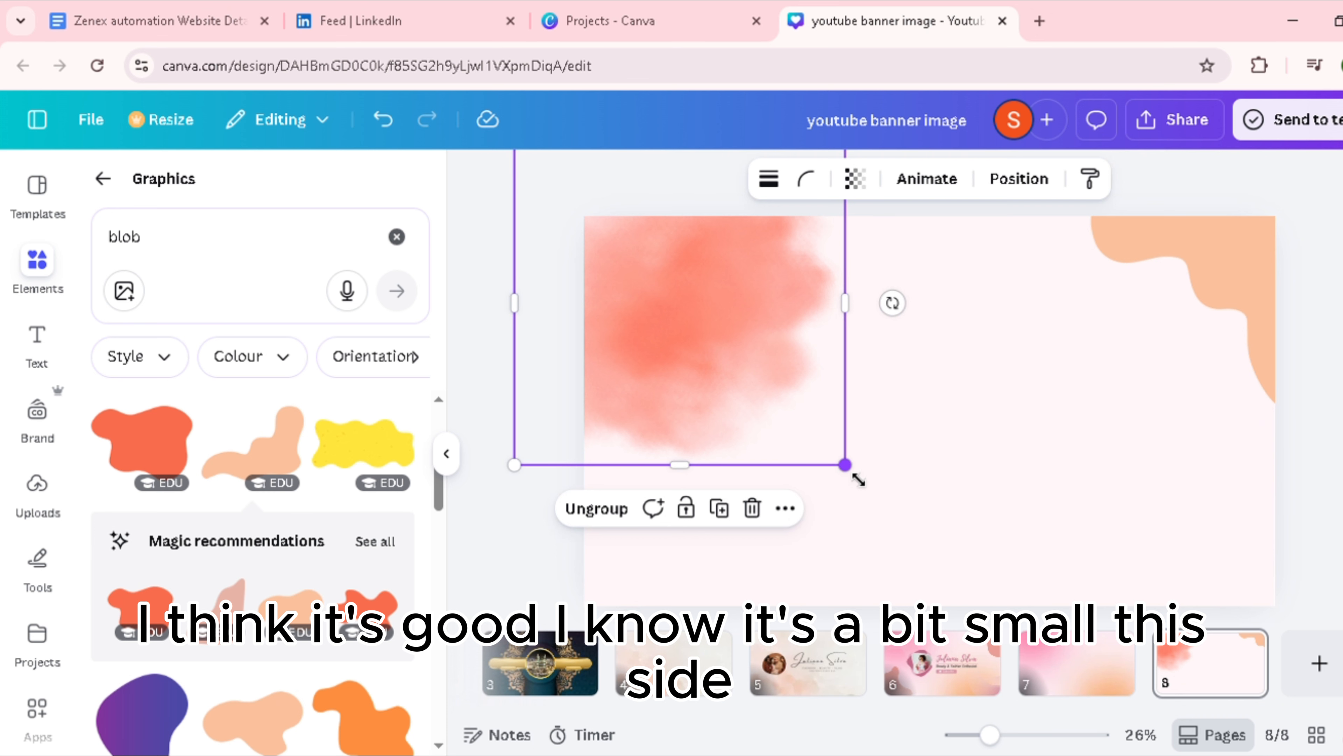
pyautogui.moveTo(858, 480)
pyautogui.mouseDown()
pyautogui.moveTo(848, 405)
pyautogui.moveTo(857, 457)
pyautogui.mouseUp()
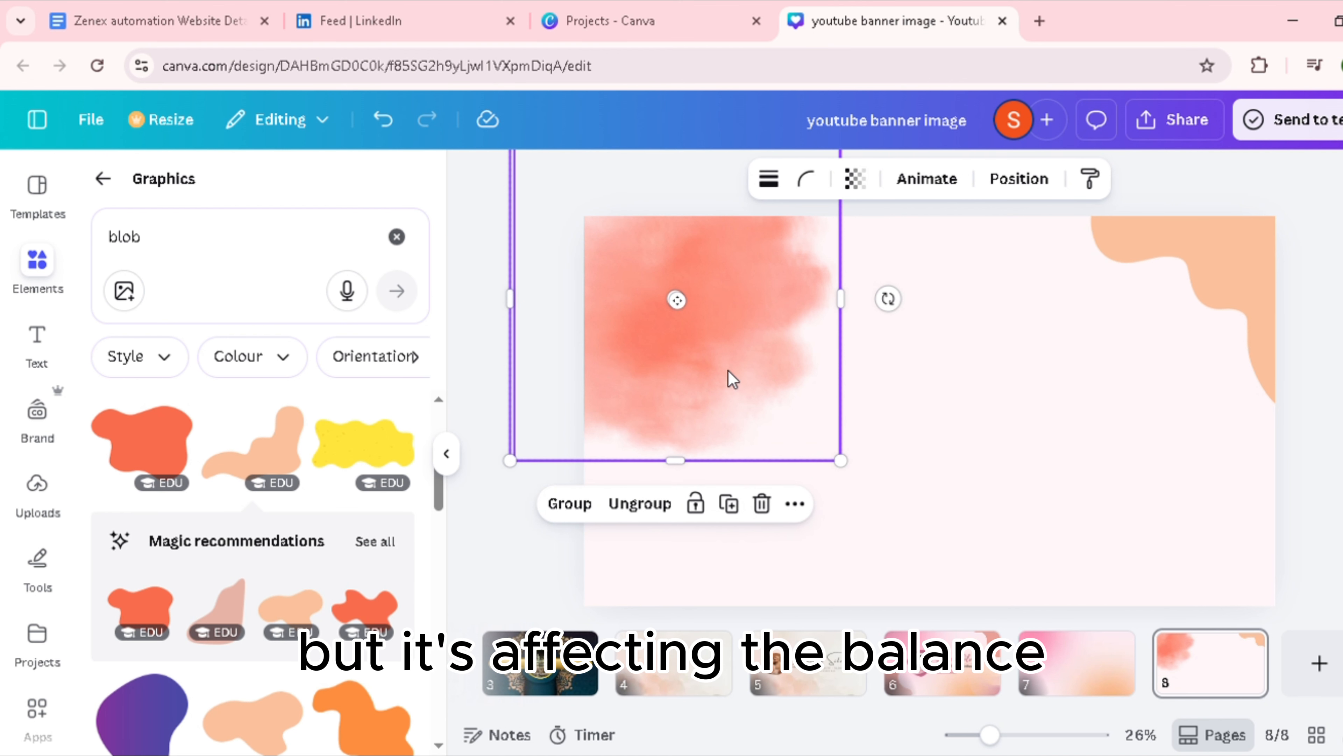
pyautogui.click(574, 504)
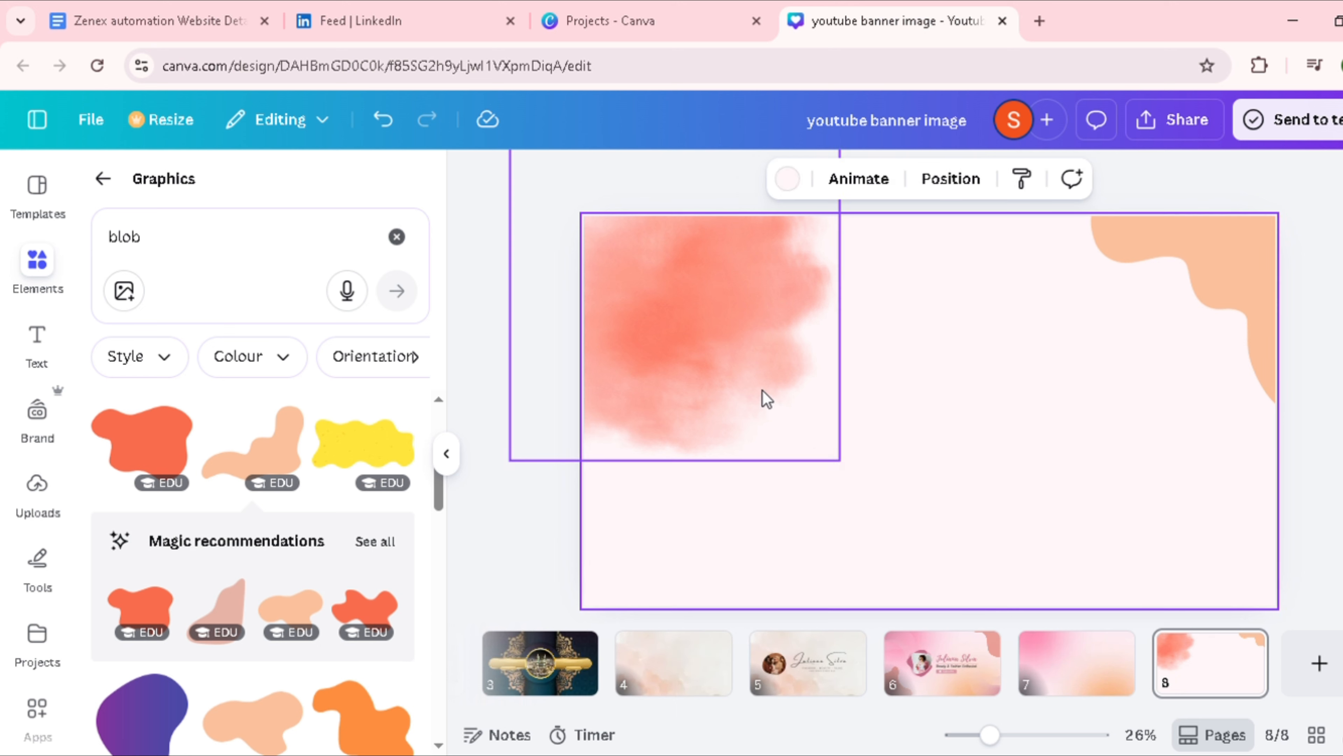
pyautogui.moveTo(855, 463); pyautogui.dragTo(843, 408)
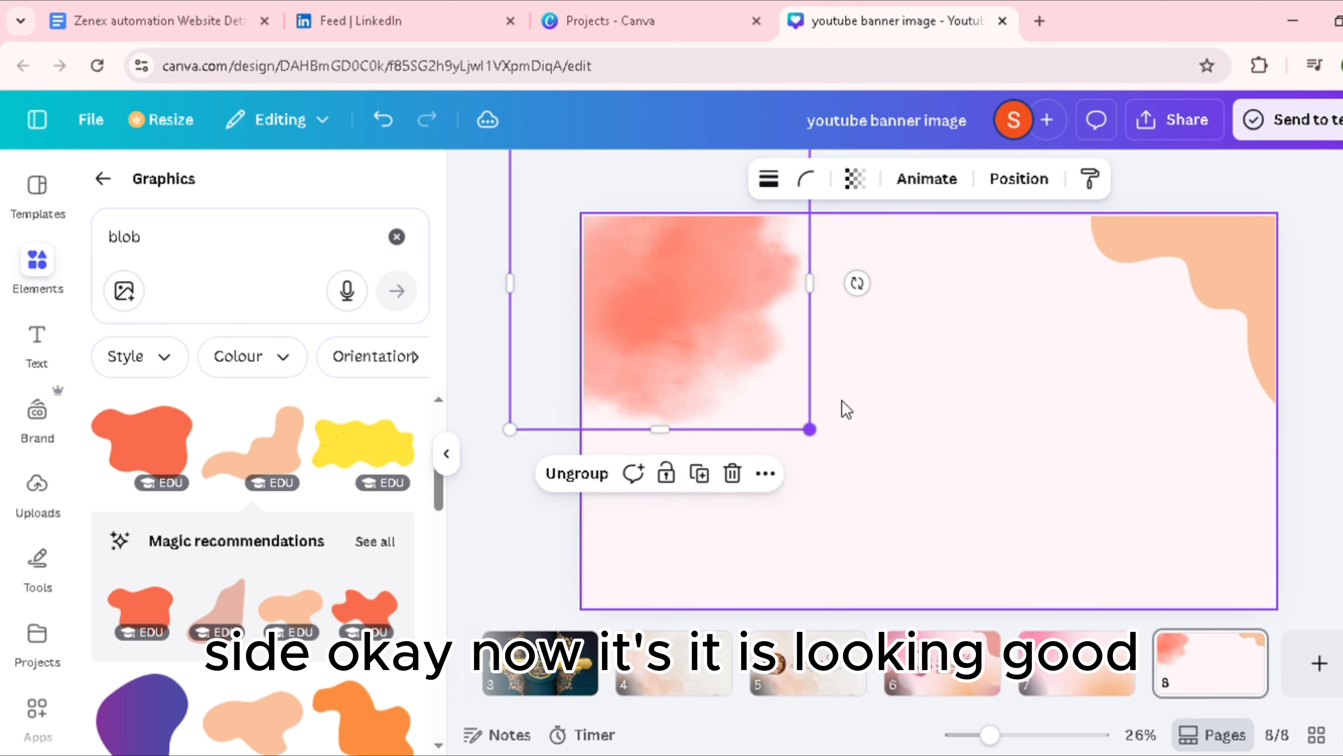
pyautogui.moveTo(678, 345)
pyautogui.mouseDown()
pyautogui.moveTo(711, 365)
pyautogui.moveTo(701, 354)
pyautogui.mouseUp()
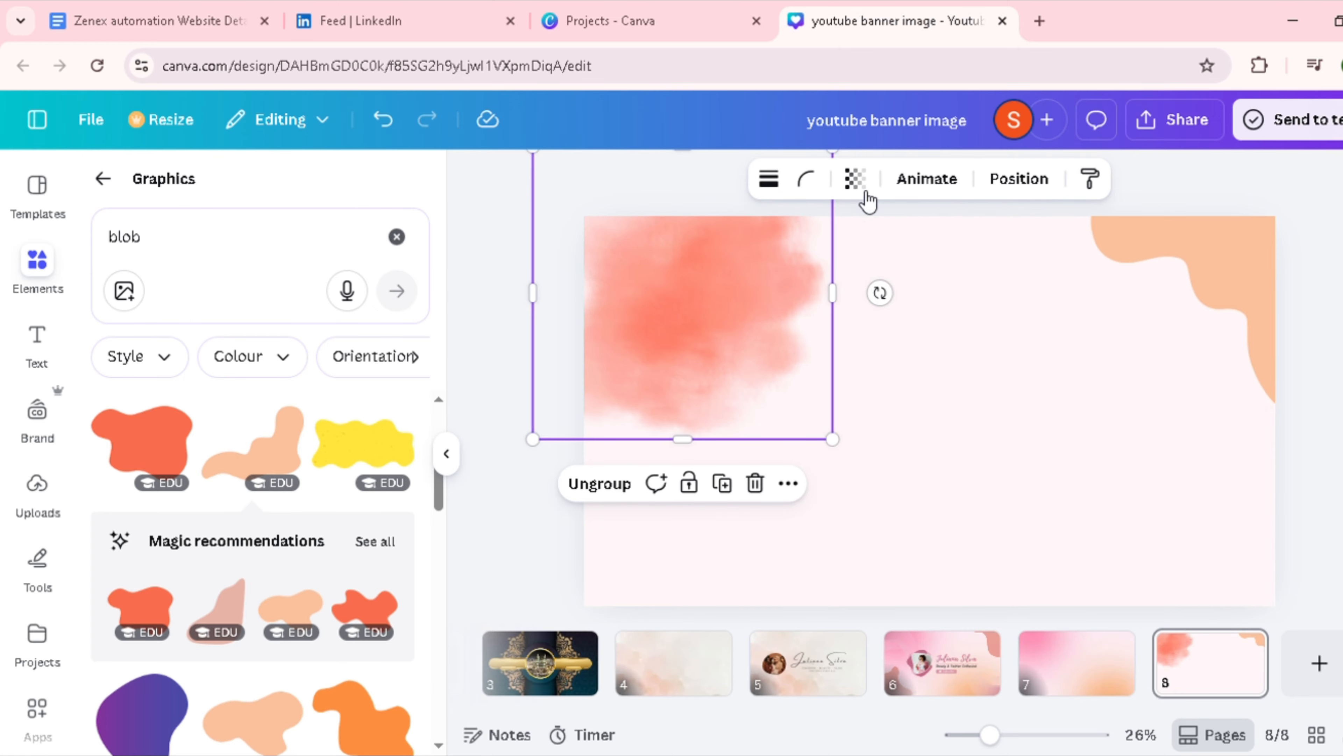
# Step: Reduce the smoky blob group's transparency value to 65
pyautogui.click(856, 180)
pyautogui.moveTo(909, 274); pyautogui.dragTo(857, 292)
pyautogui.press('Escape')
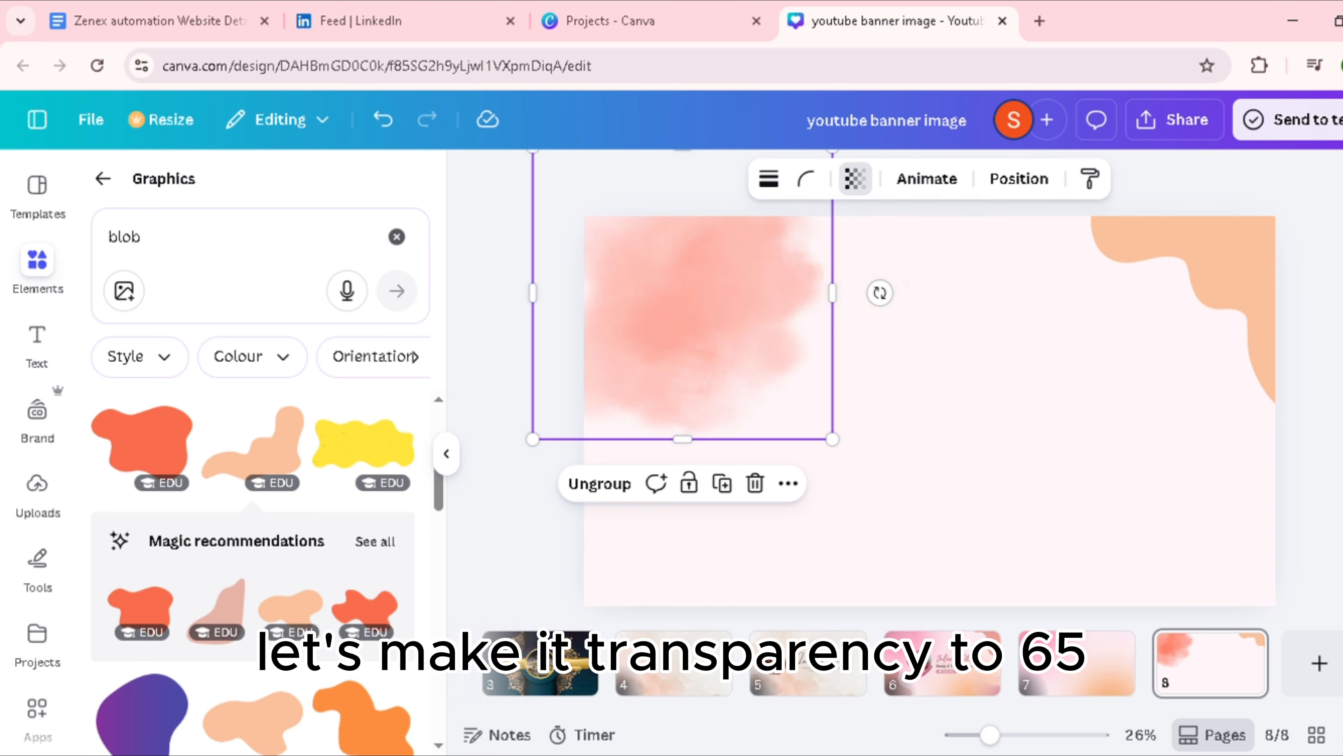
# Step: Add the red wavy blob graphic, place it in the page's bottom-left corner and enlarge it slightly
pyautogui.scroll(3, 287, 534)
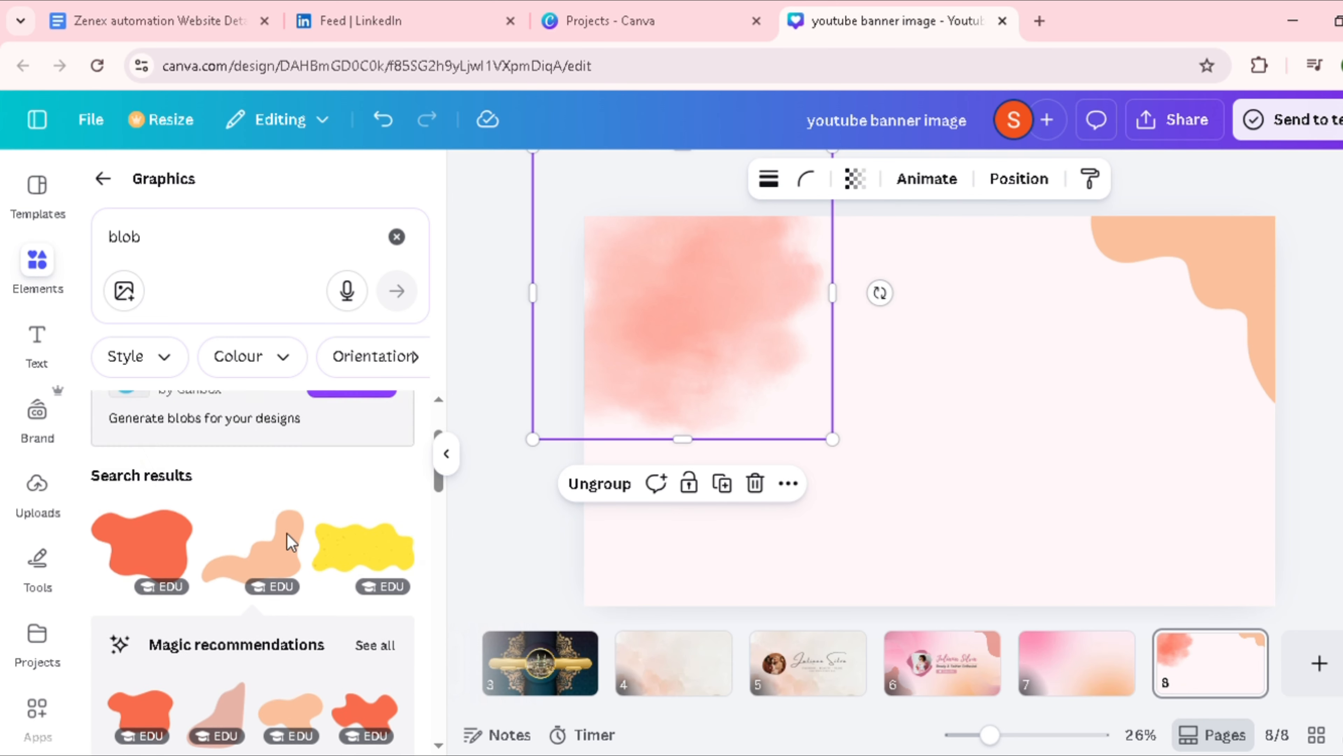
pyautogui.scroll(-5, 316, 538)
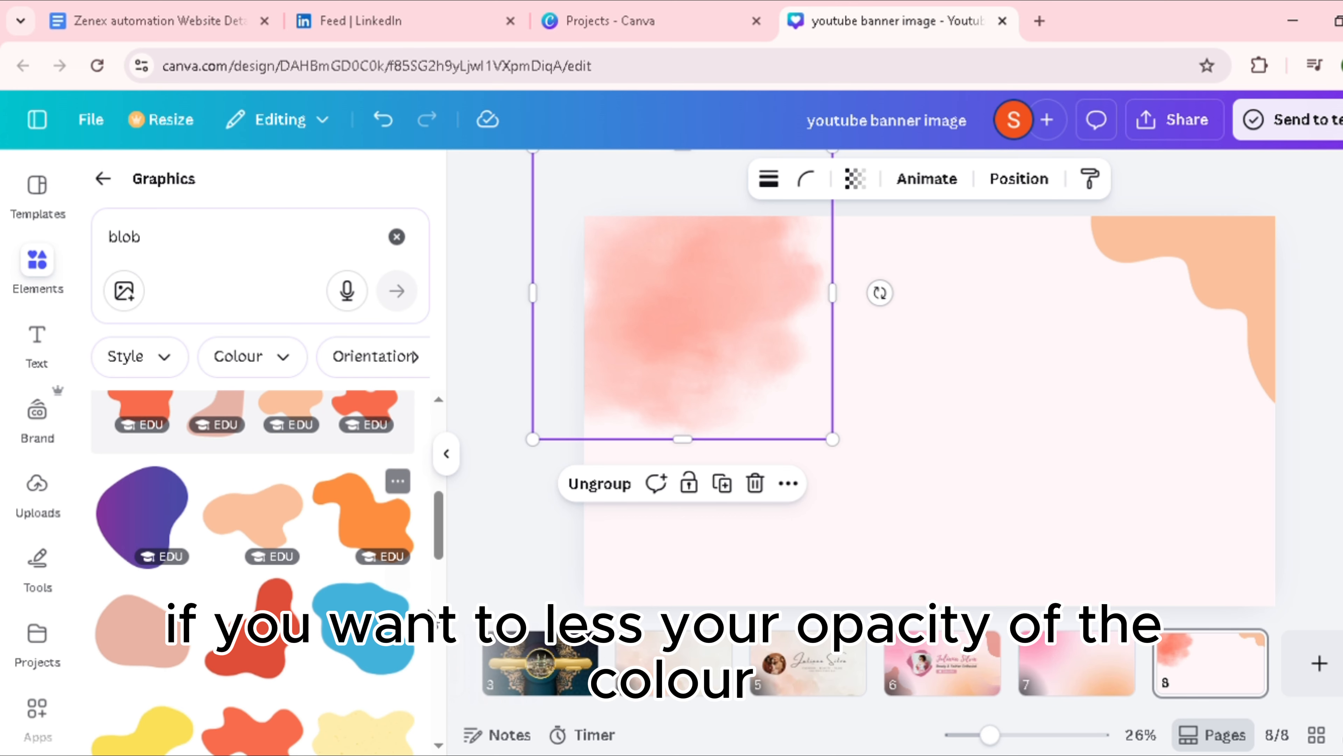
pyautogui.scroll(-5, 323, 562)
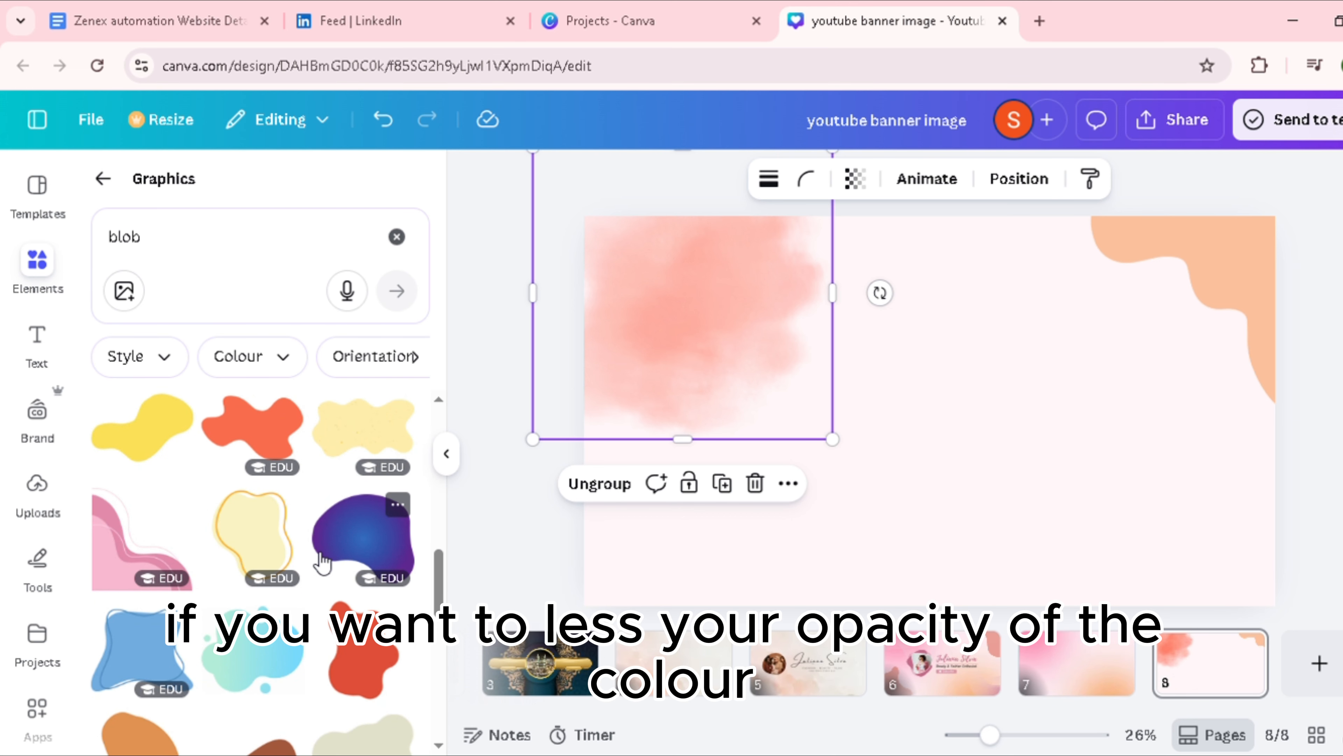
pyautogui.scroll(-2, 322, 561)
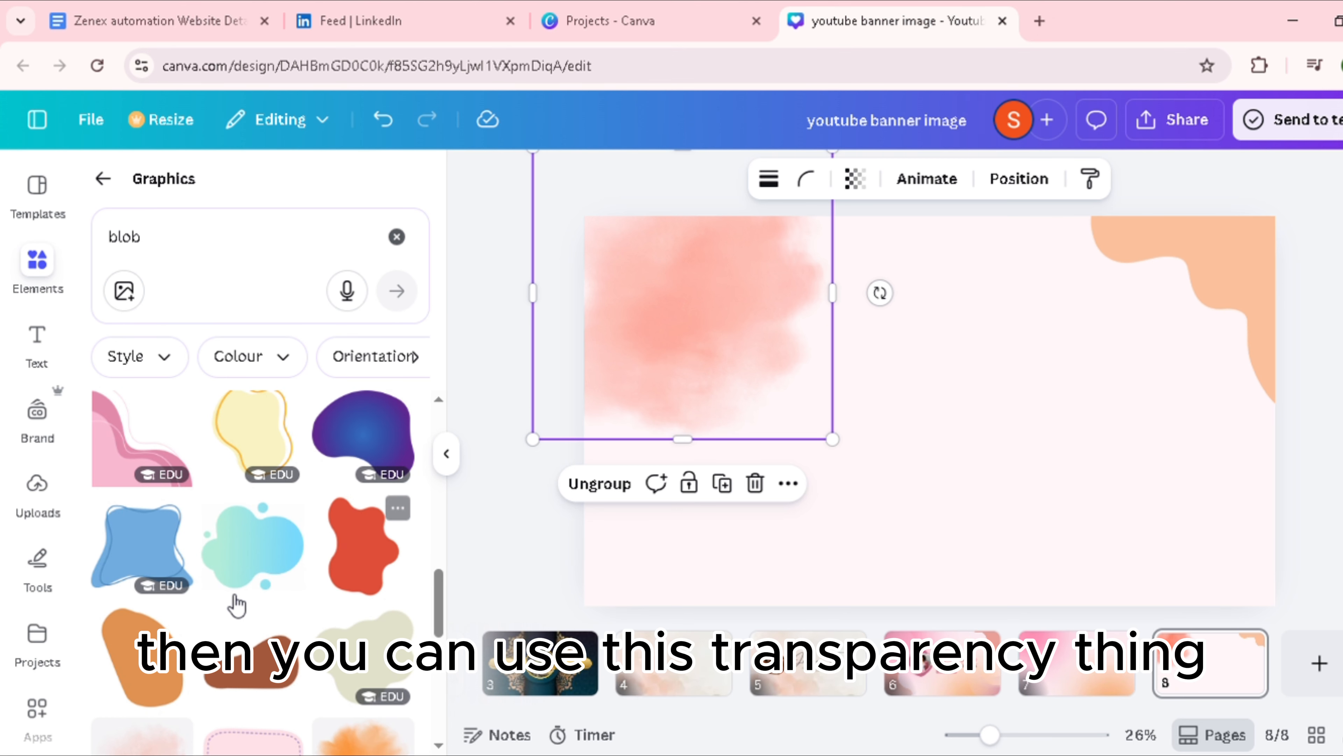
pyautogui.click(358, 571)
pyautogui.moveTo(942, 426); pyautogui.dragTo(643, 577)
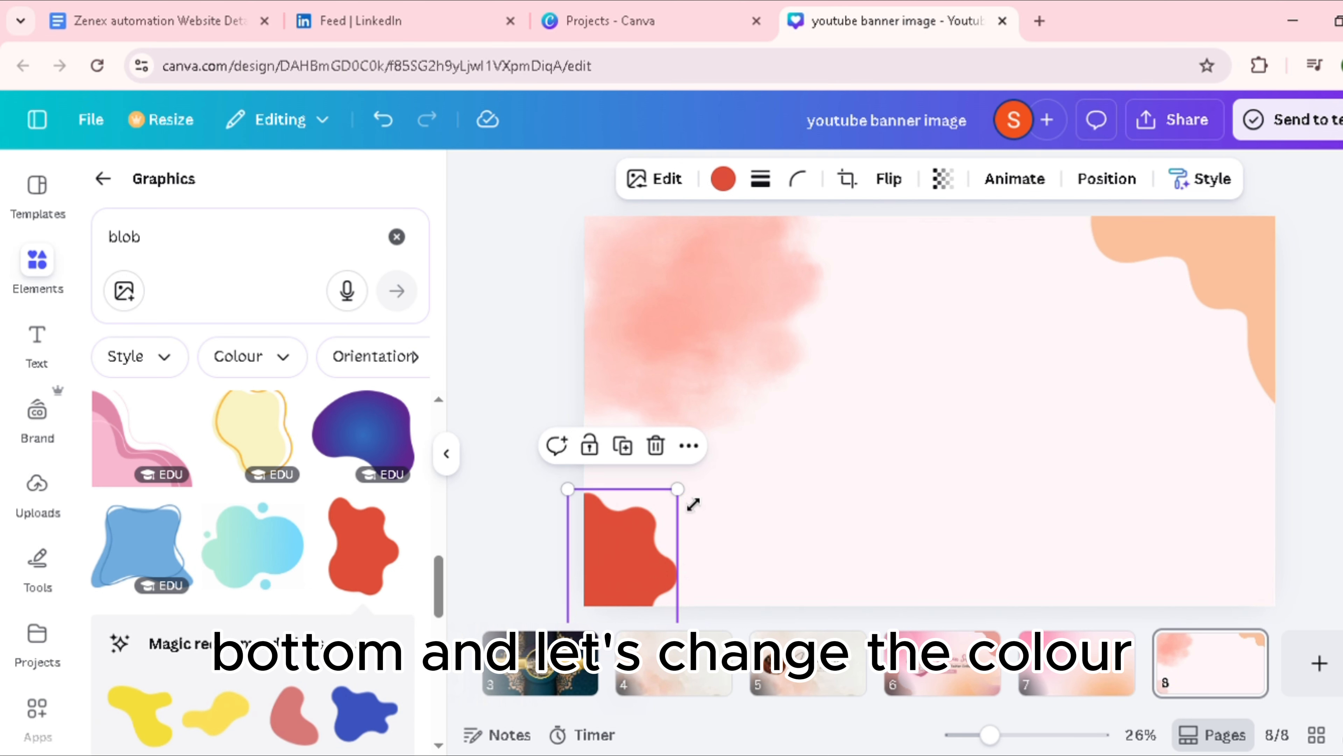
pyautogui.moveTo(693, 505); pyautogui.dragTo(693, 490)
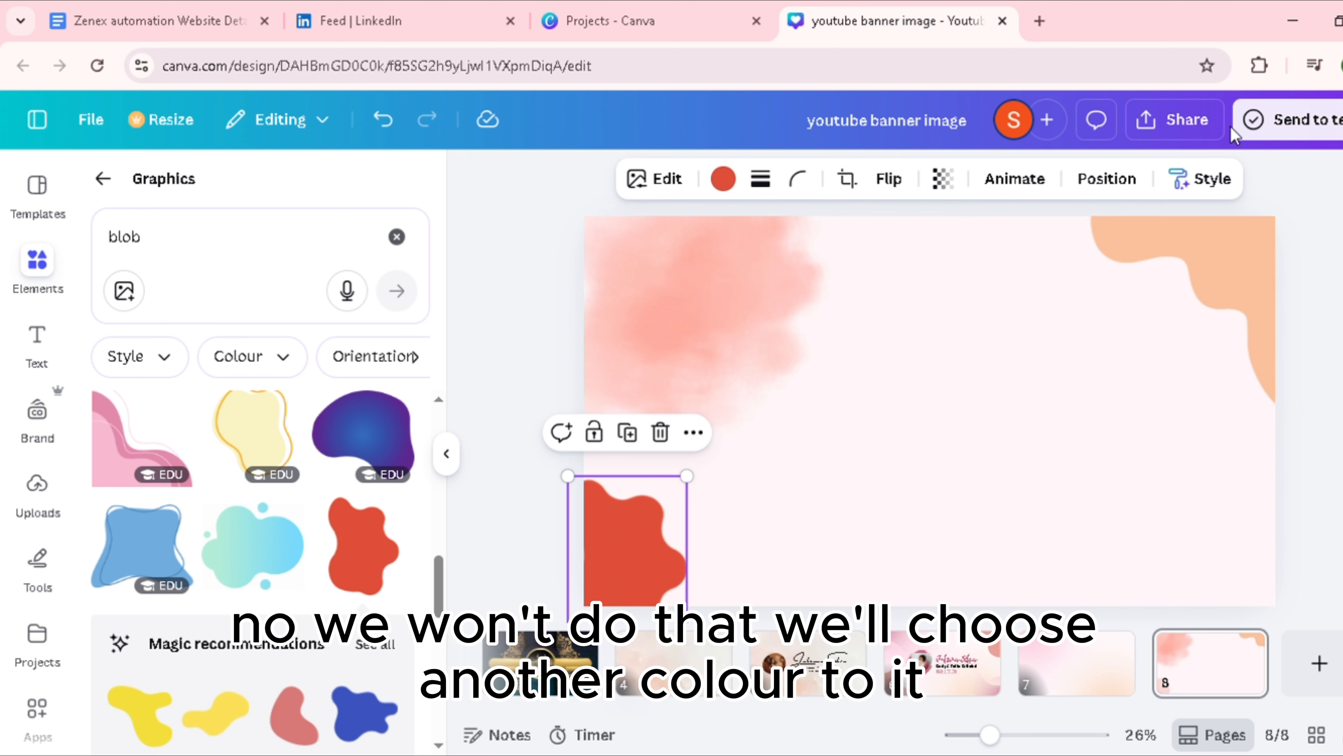
# Step: Sample the peach blob's colour from the page and enter #FBC19C in the red blob's colour search
pyautogui.click(1271, 71)
pyautogui.click(1072, 234)
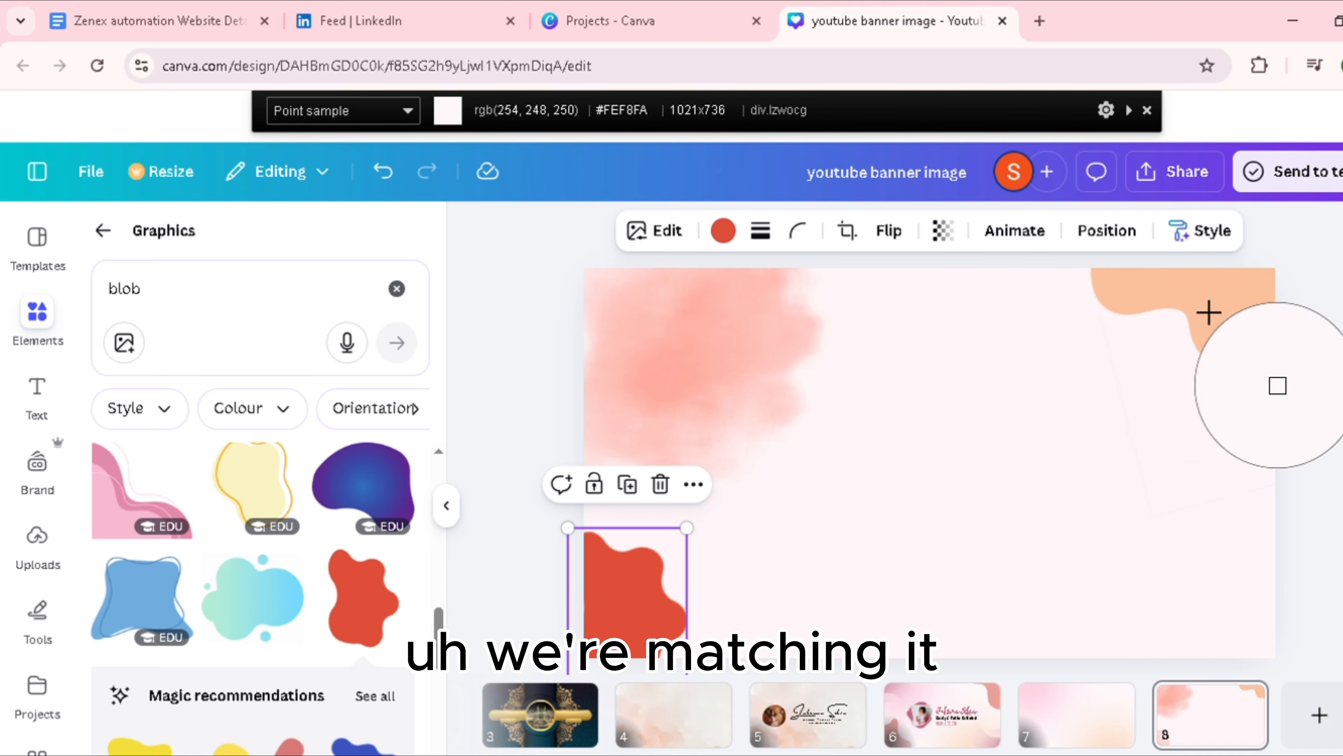
pyautogui.click(1199, 305)
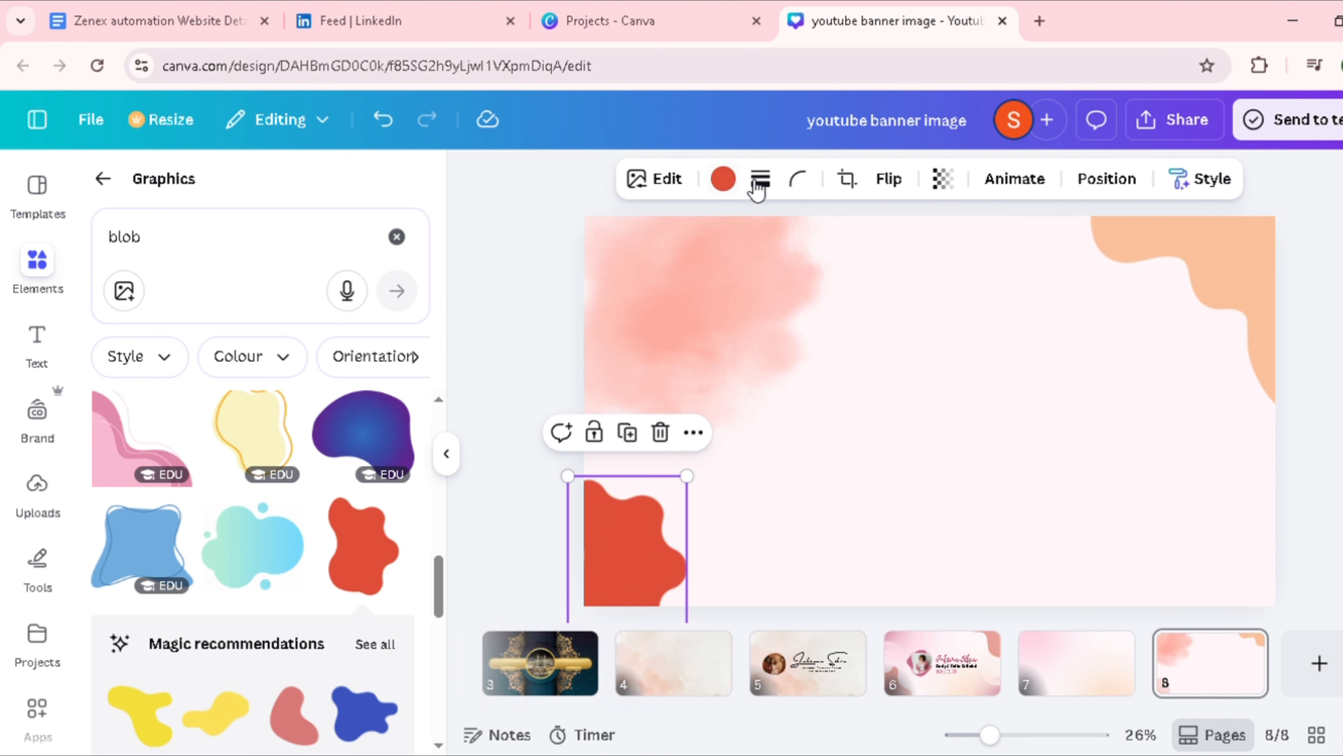
pyautogui.click(723, 178)
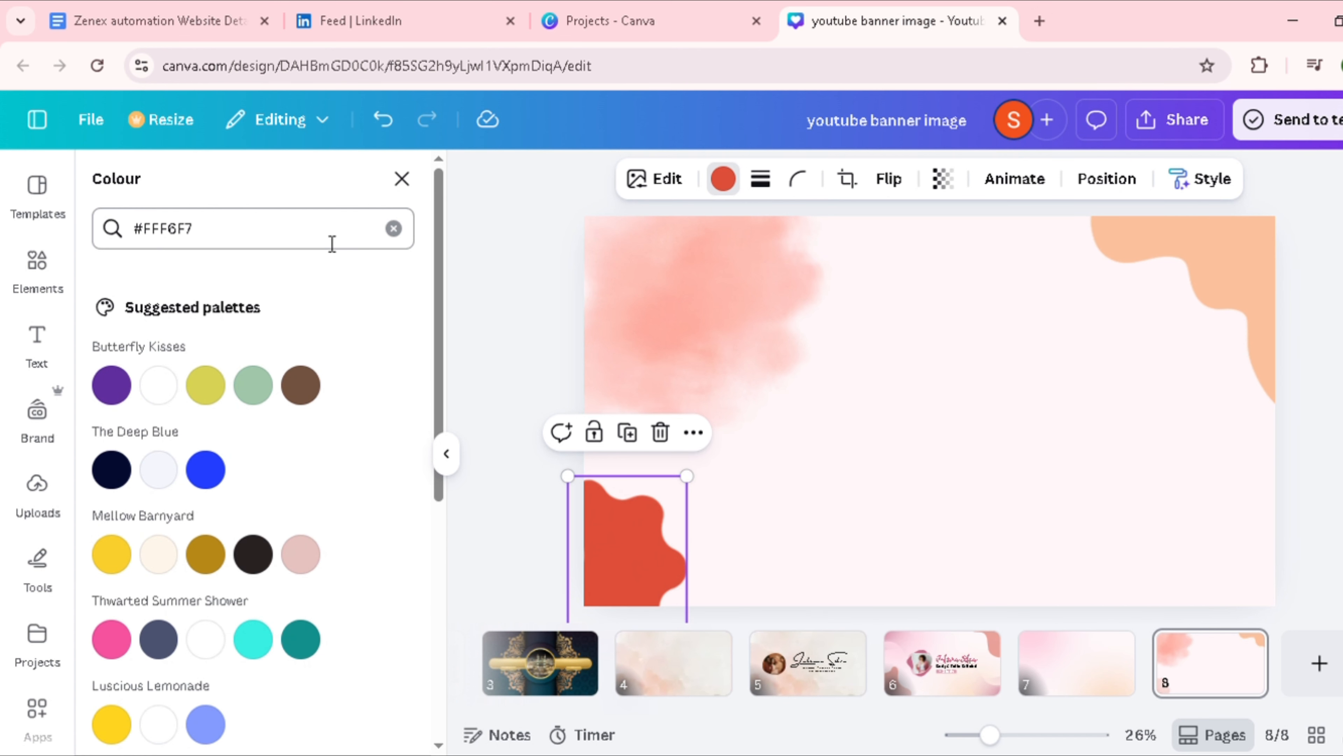
pyautogui.doubleClick(191, 239)
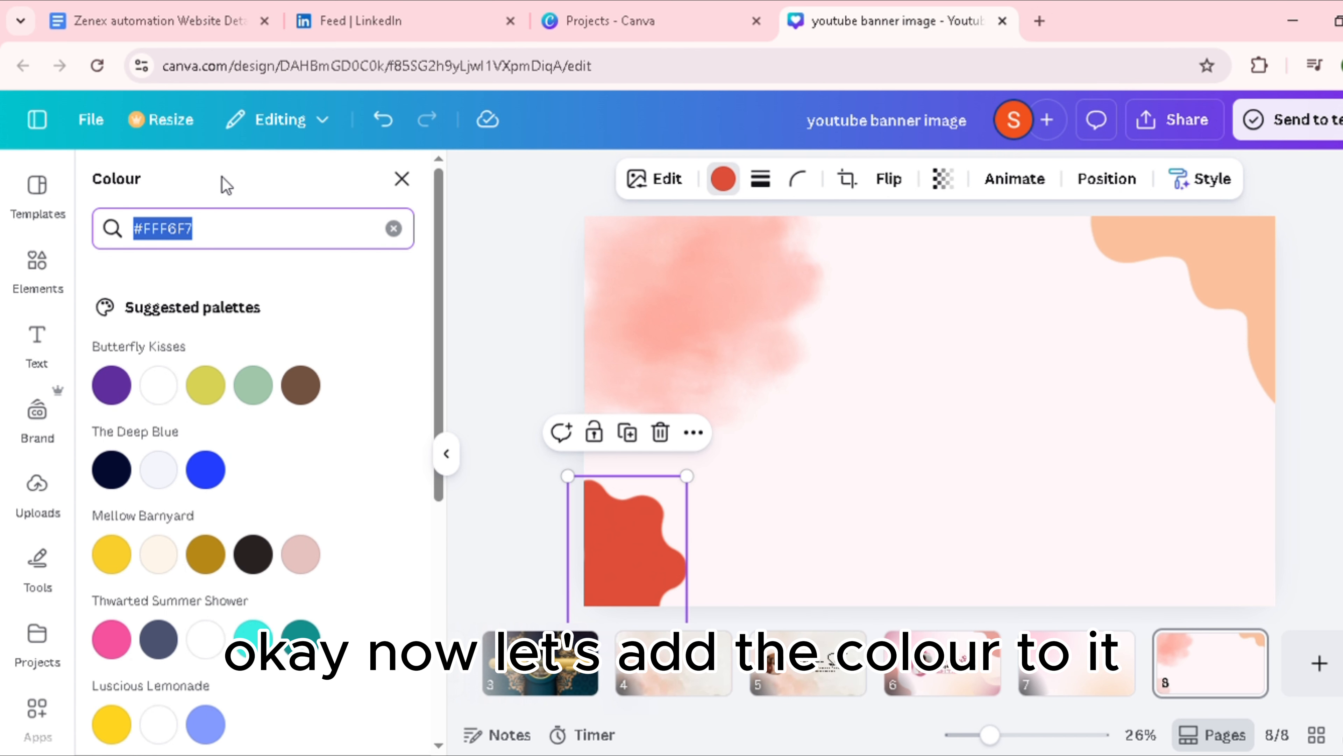
pyautogui.press('BackSpace')
pyautogui.hotkey('ctrl', 'v')
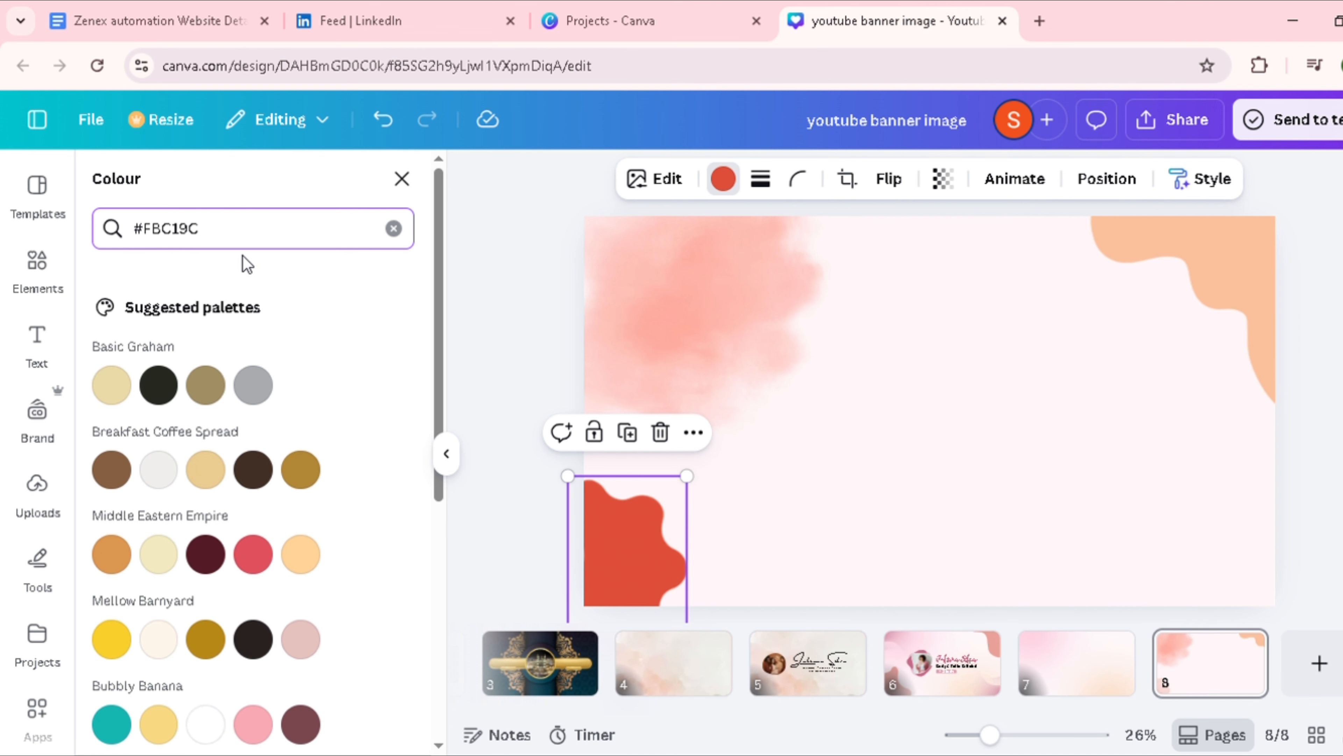
# Step: Recolour the peach blob in the page's top-right corner with the red from the Middle Eastern Empire palette
pyautogui.click(1247, 279)
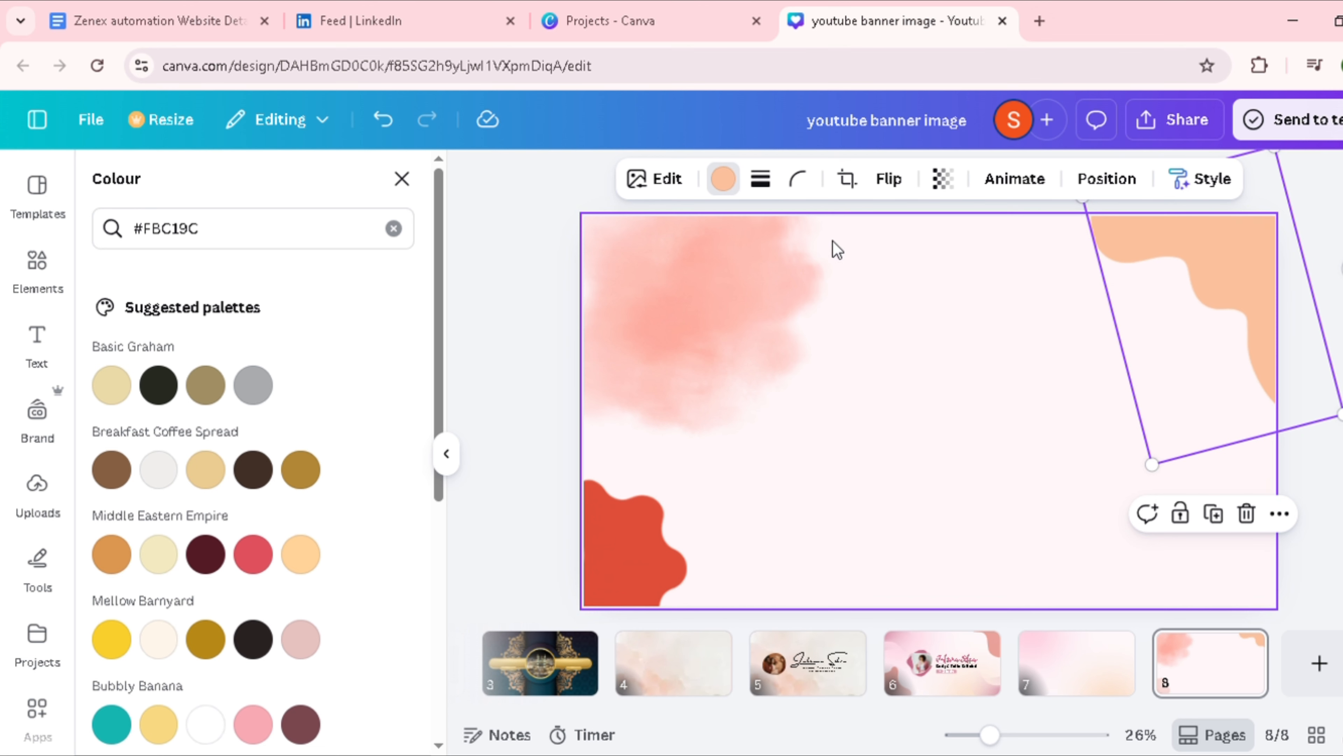
pyautogui.click(730, 186)
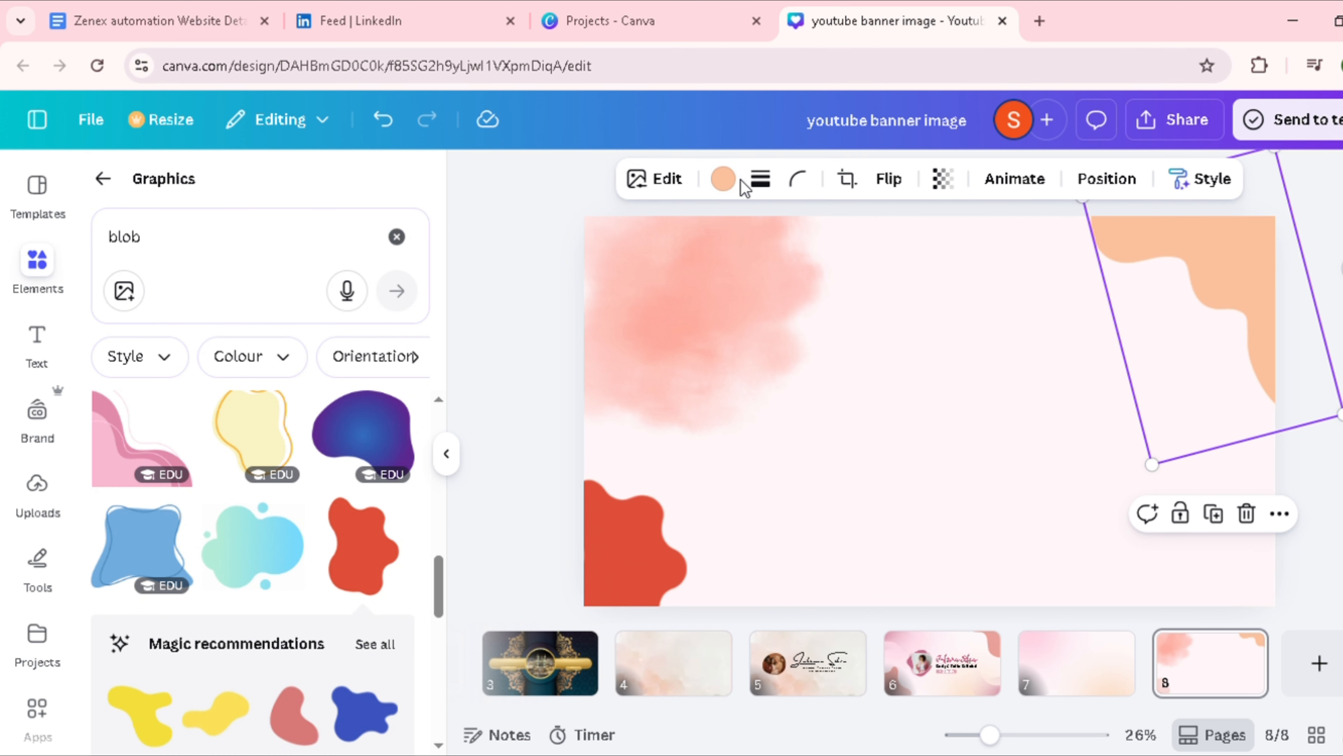
pyautogui.click(737, 182)
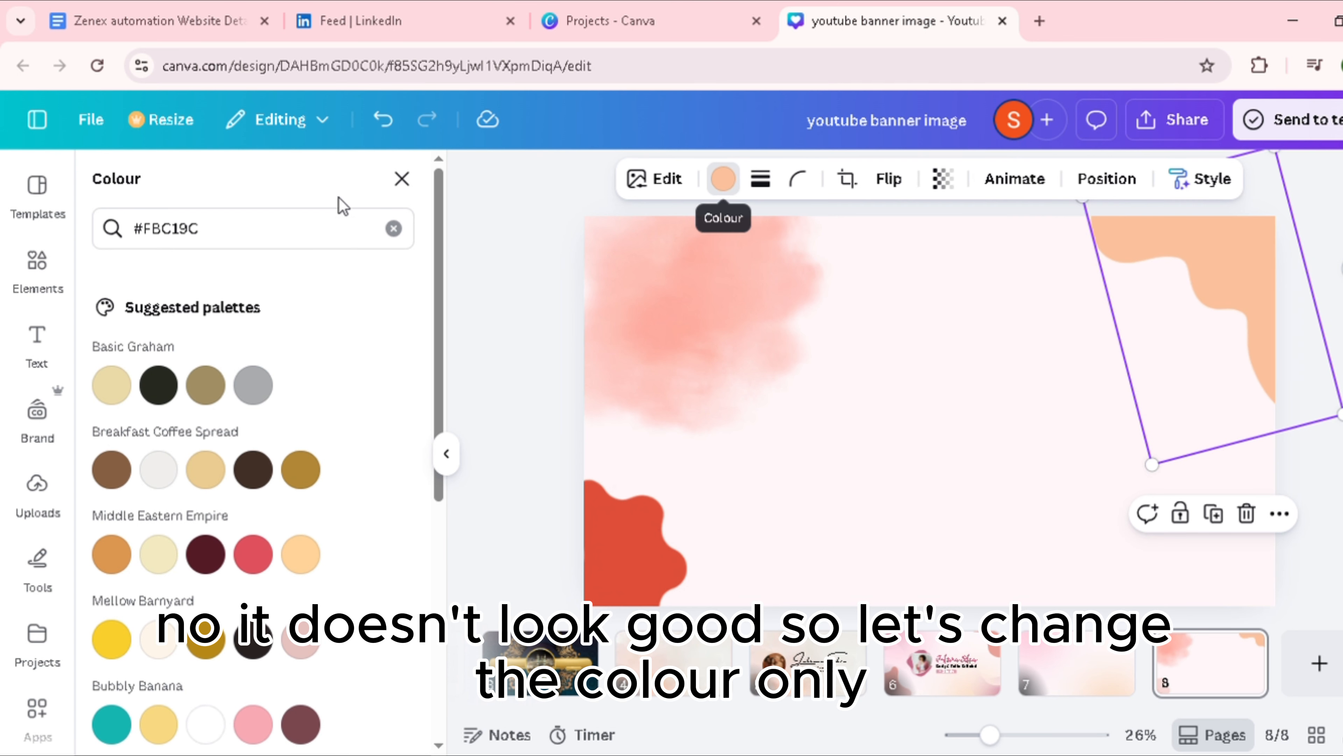
pyautogui.click(727, 179)
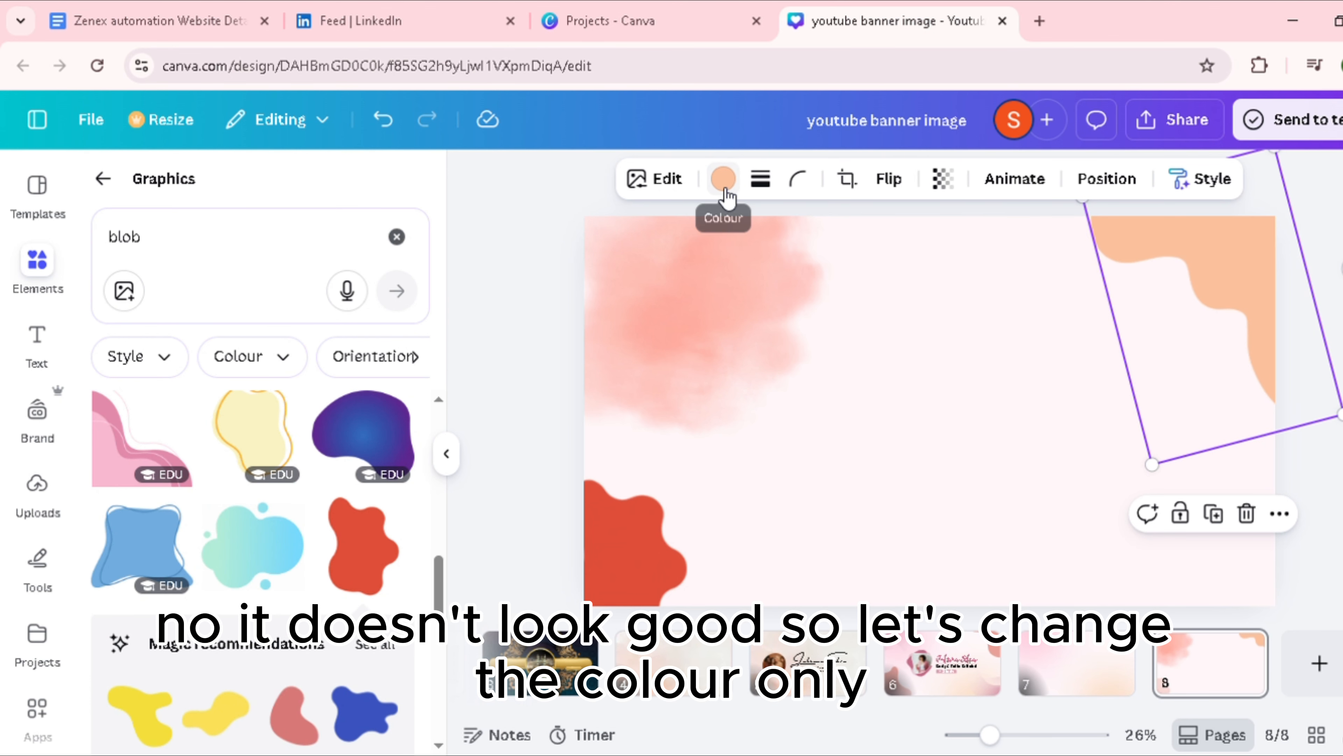
pyautogui.click(724, 185)
pyautogui.click(225, 228)
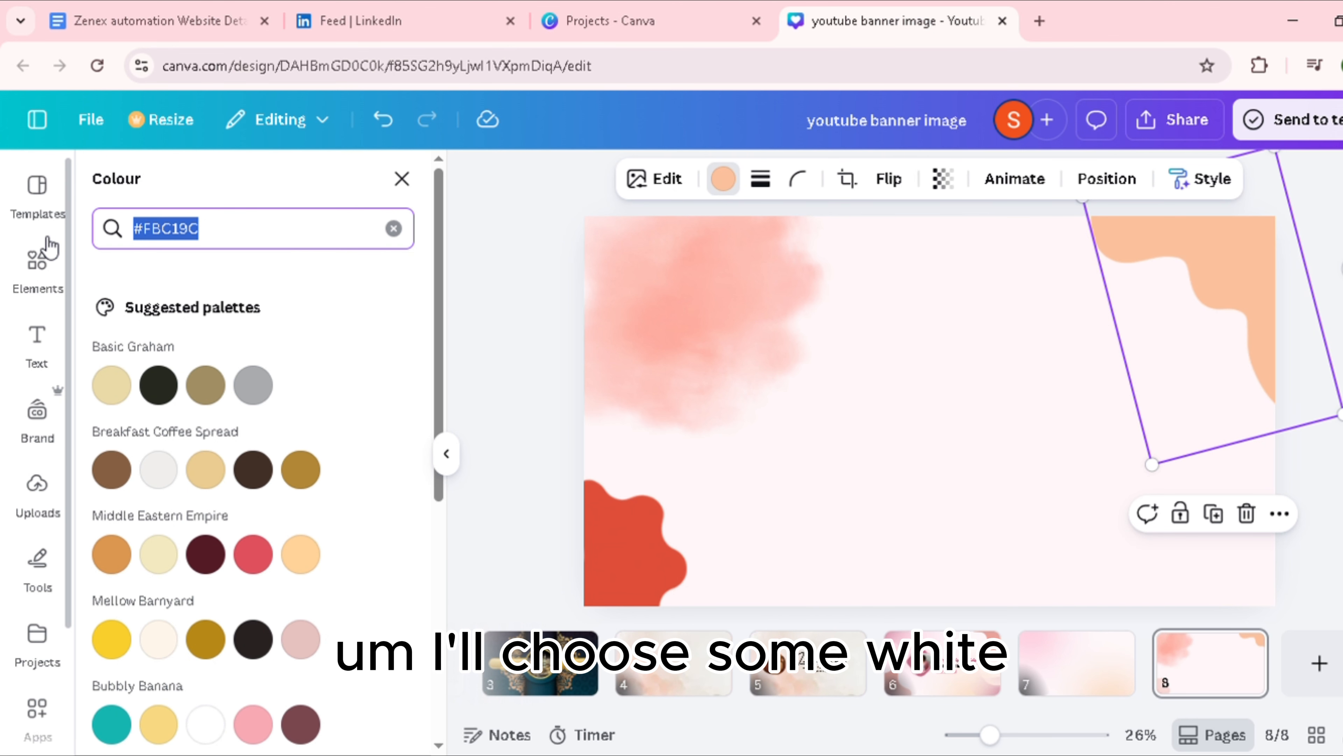
pyautogui.click(254, 555)
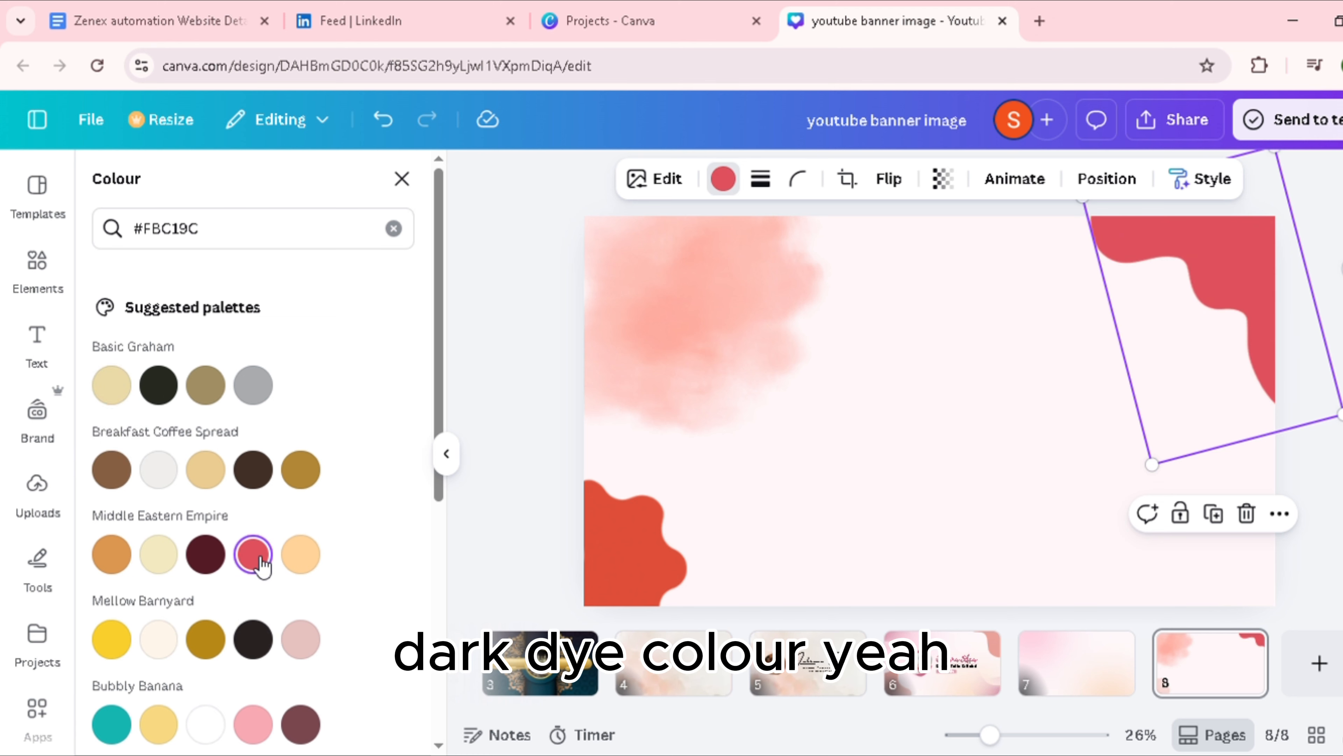
# Step: Apply the same Middle Eastern Empire red to the wavy blob in the page's bottom-left corner
pyautogui.click(607, 583)
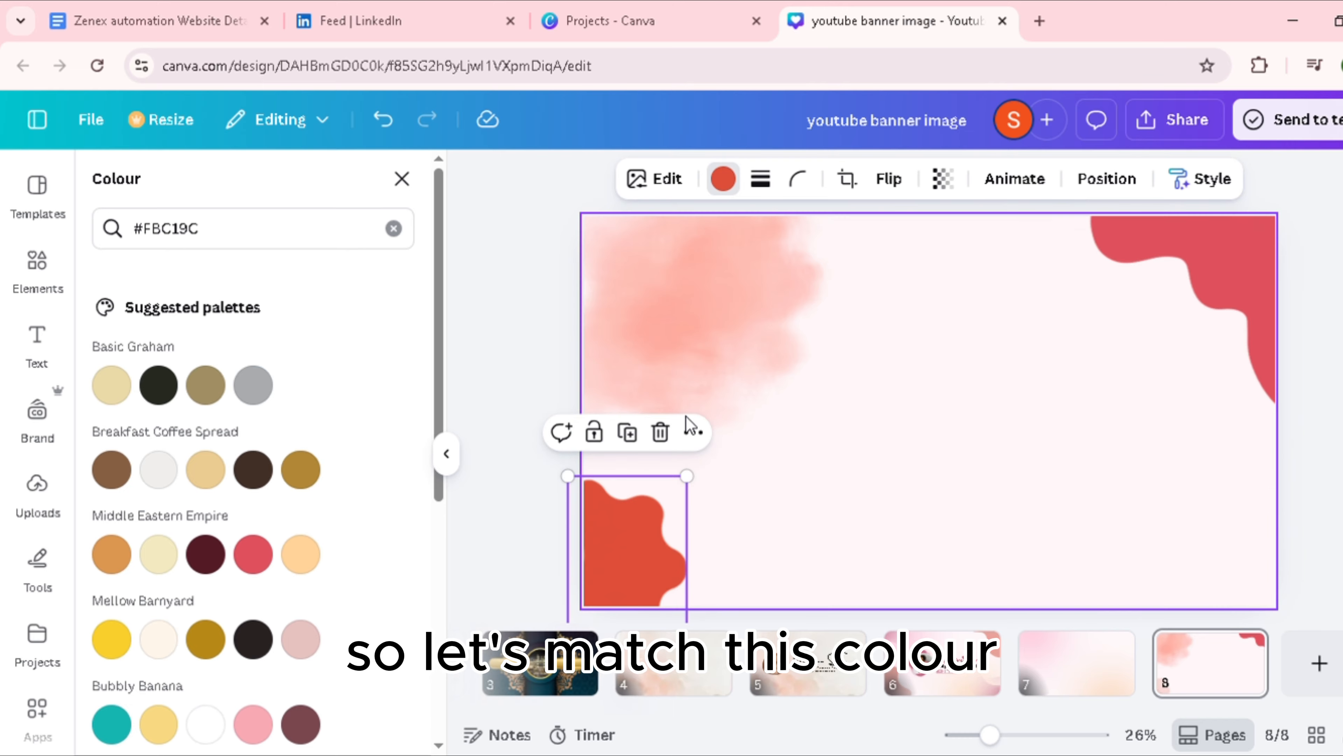
pyautogui.click(269, 559)
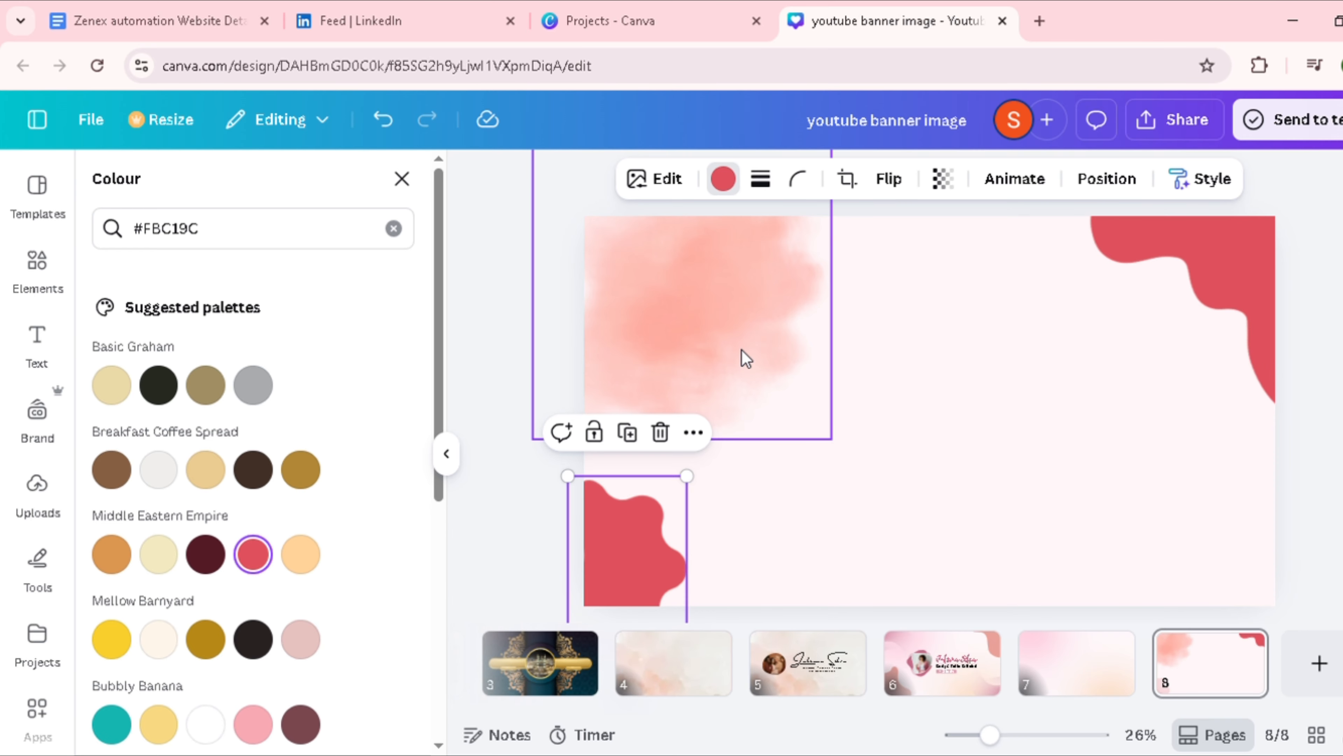
pyautogui.click(402, 178)
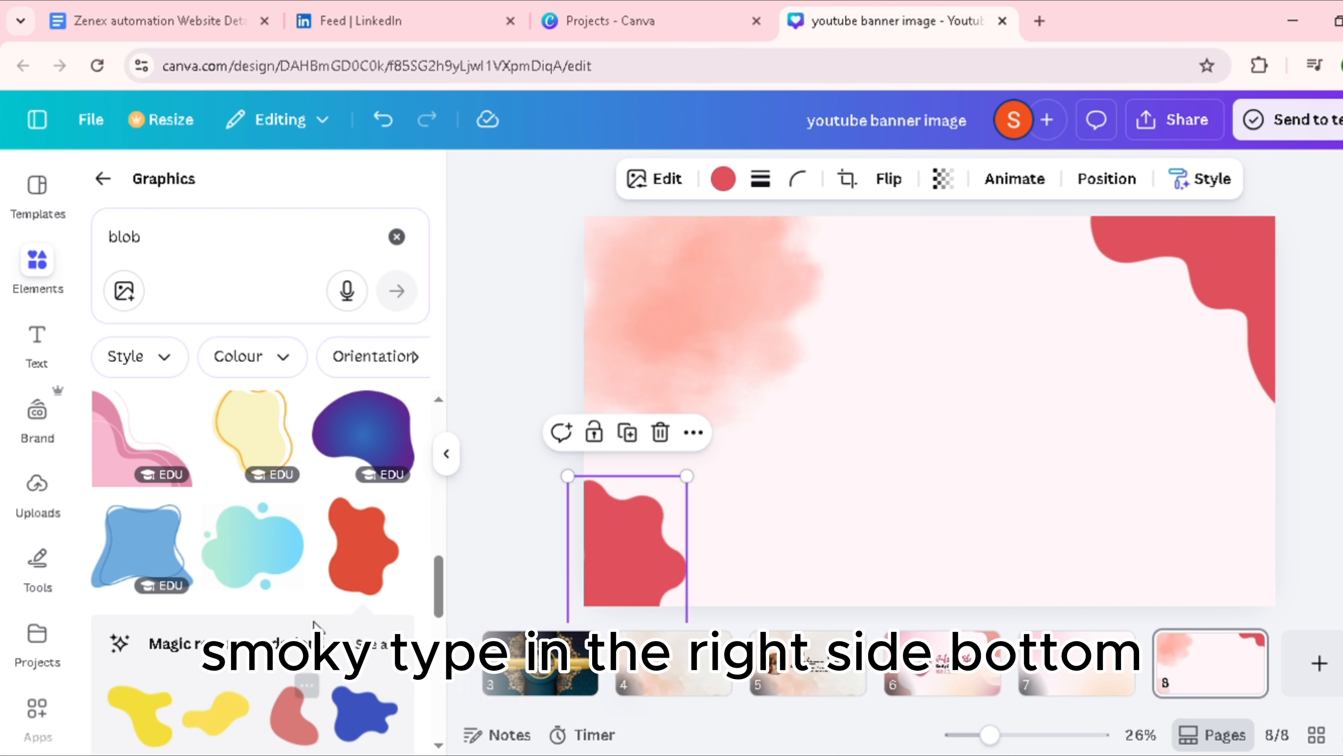
# Step: Add the recently used smoky blob graphic and place it in the page's bottom-right corner
pyautogui.scroll(10, 235, 630)
pyautogui.scroll(-2, 270, 600)
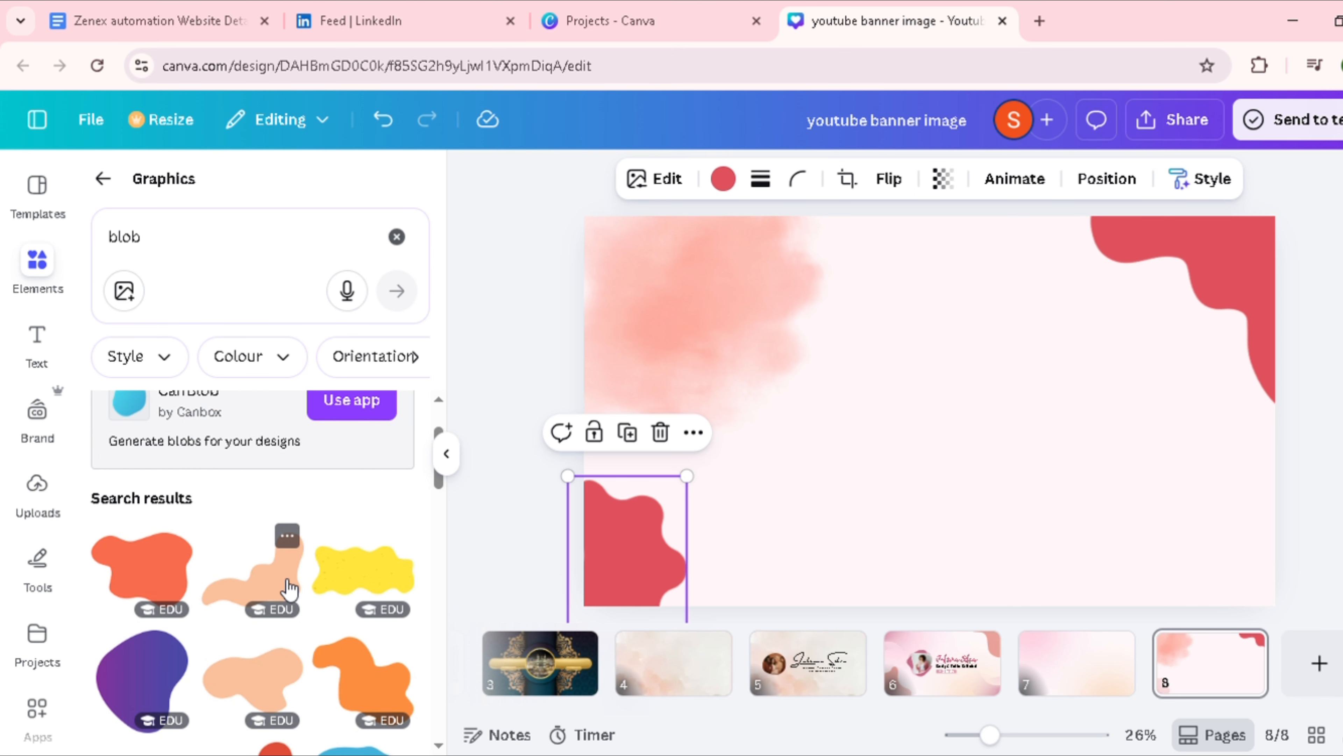
pyautogui.scroll(2, 280, 571)
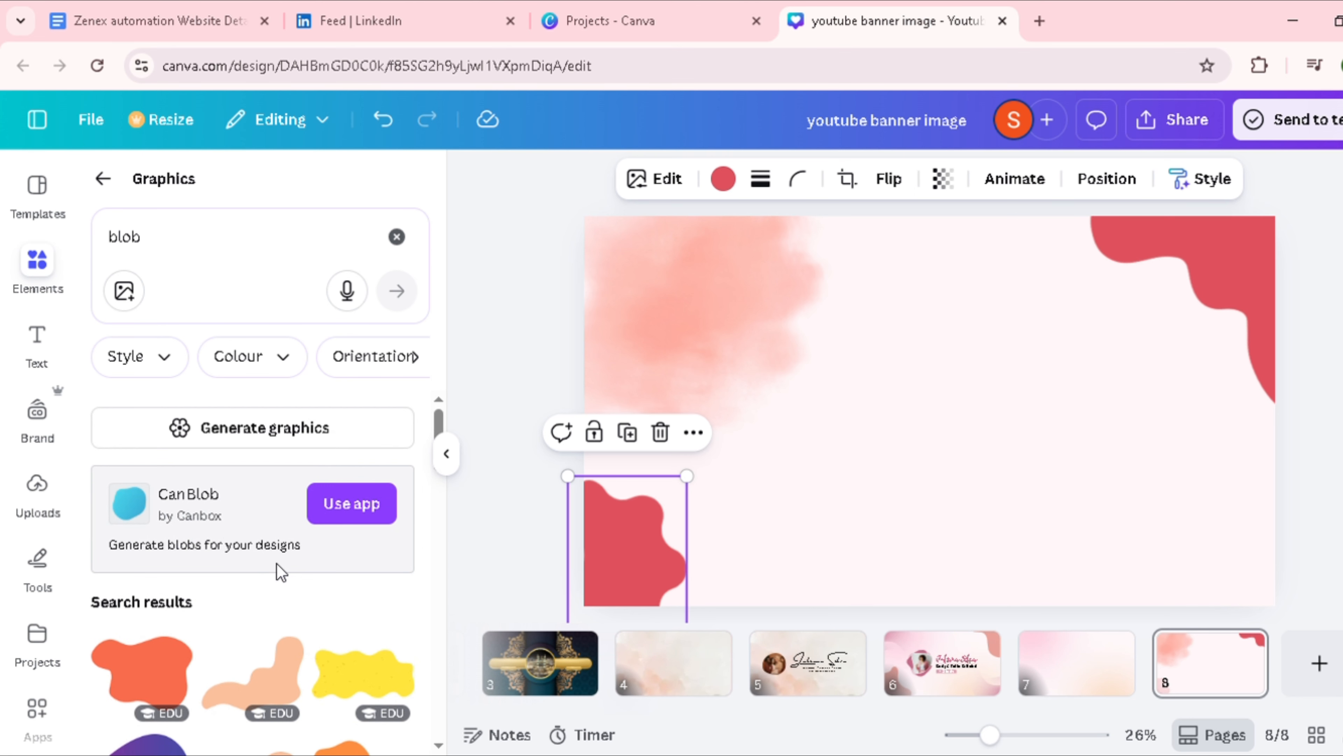
pyautogui.click(102, 178)
pyautogui.click(393, 297)
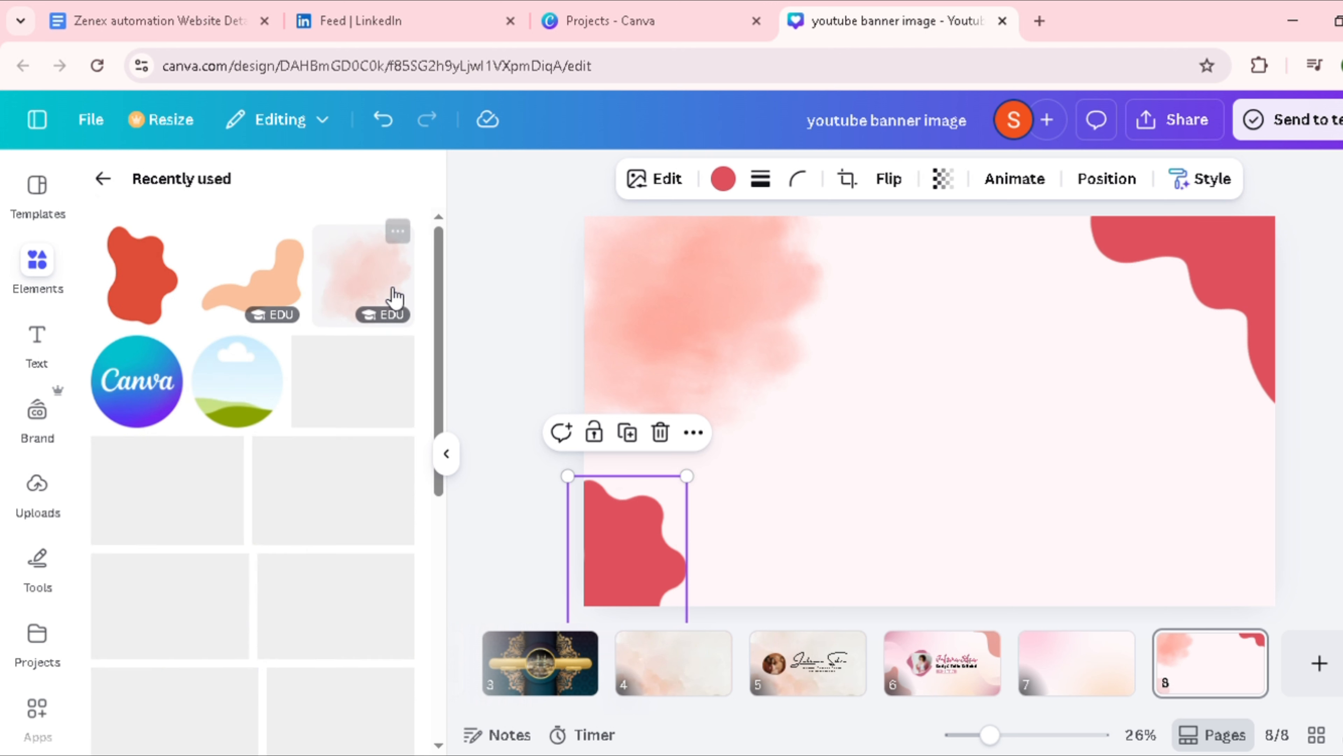
pyautogui.click(372, 282)
pyautogui.moveTo(894, 420); pyautogui.dragTo(1173, 596)
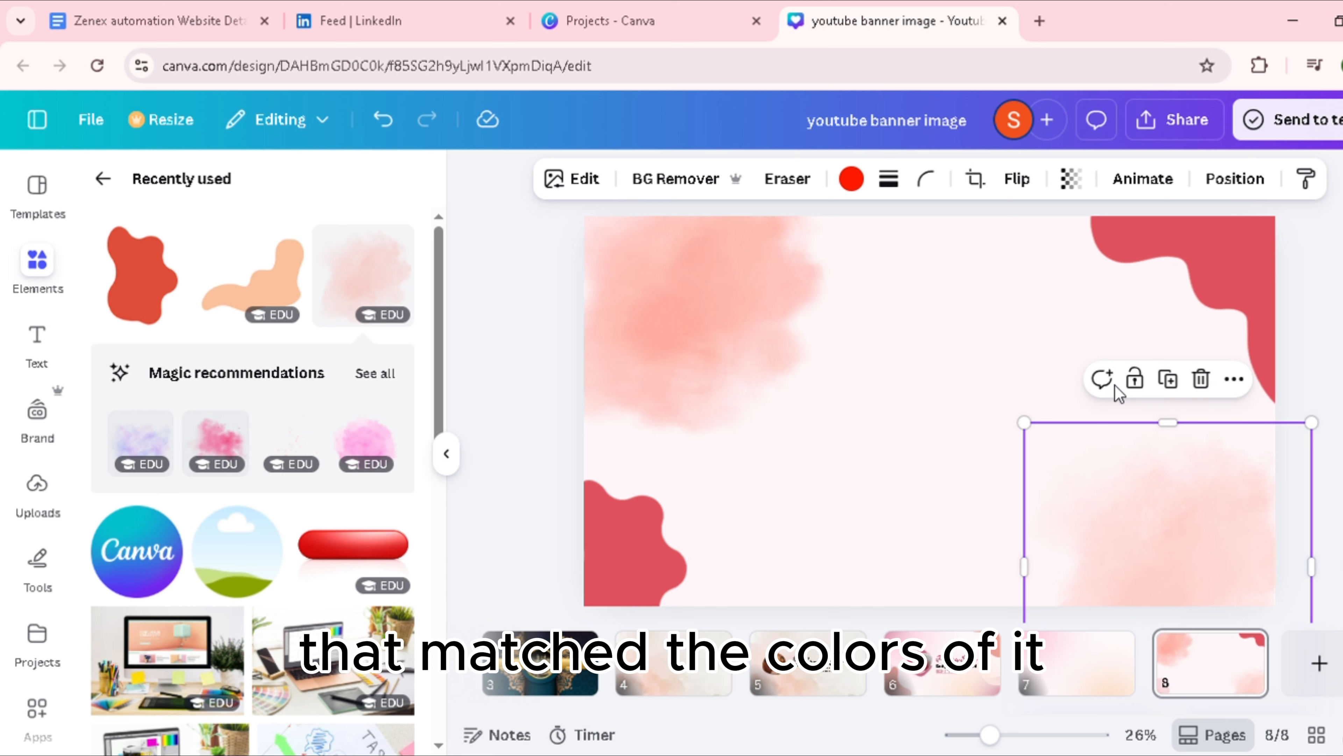
pyautogui.moveTo(1025, 440)
pyautogui.mouseDown()
pyautogui.moveTo(1015, 432)
pyautogui.moveTo(1025, 443)
pyautogui.mouseUp()
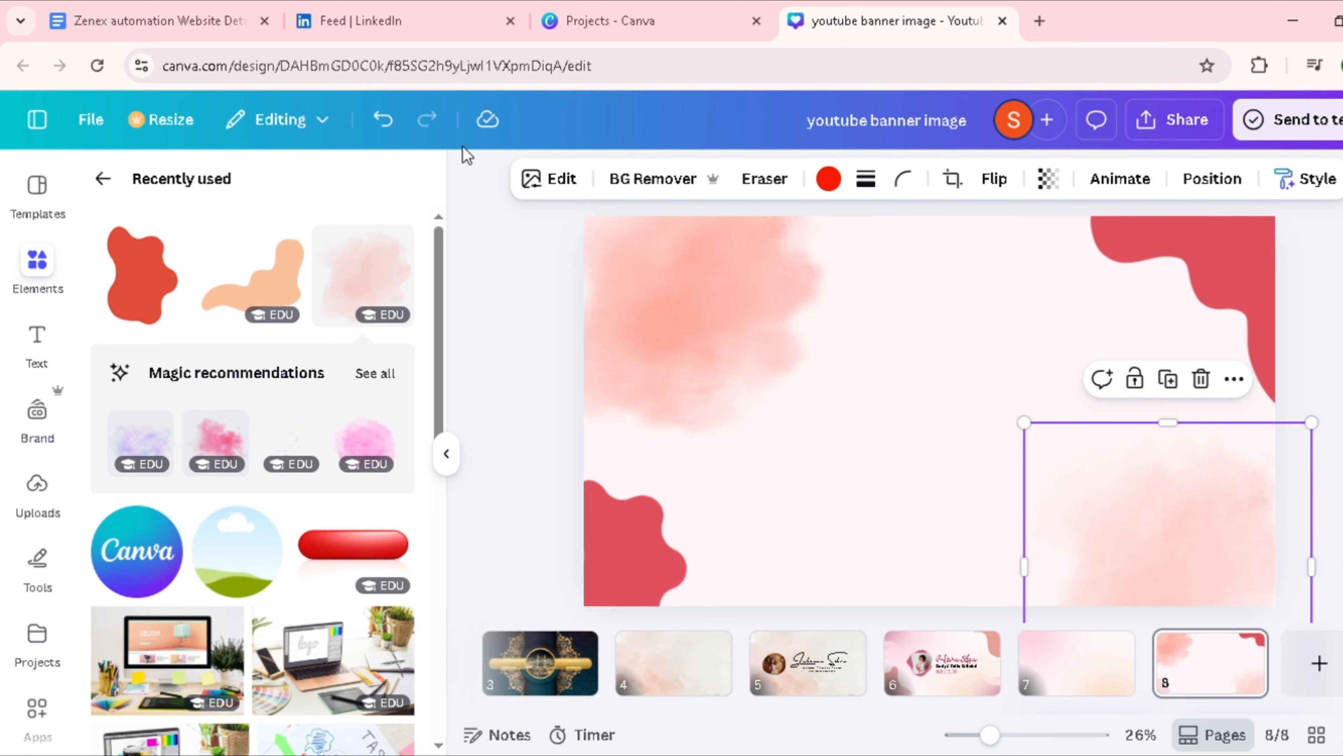
pyautogui.click(828, 178)
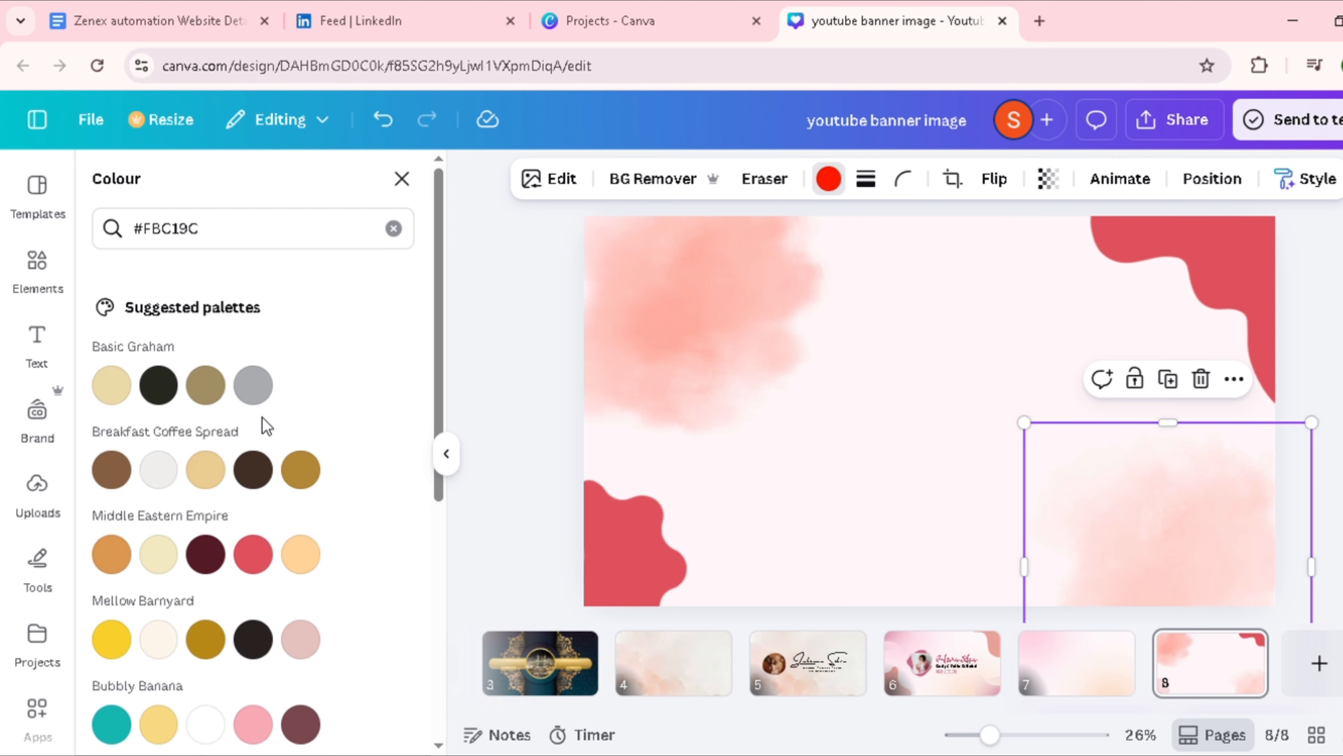
pyautogui.click(685, 323)
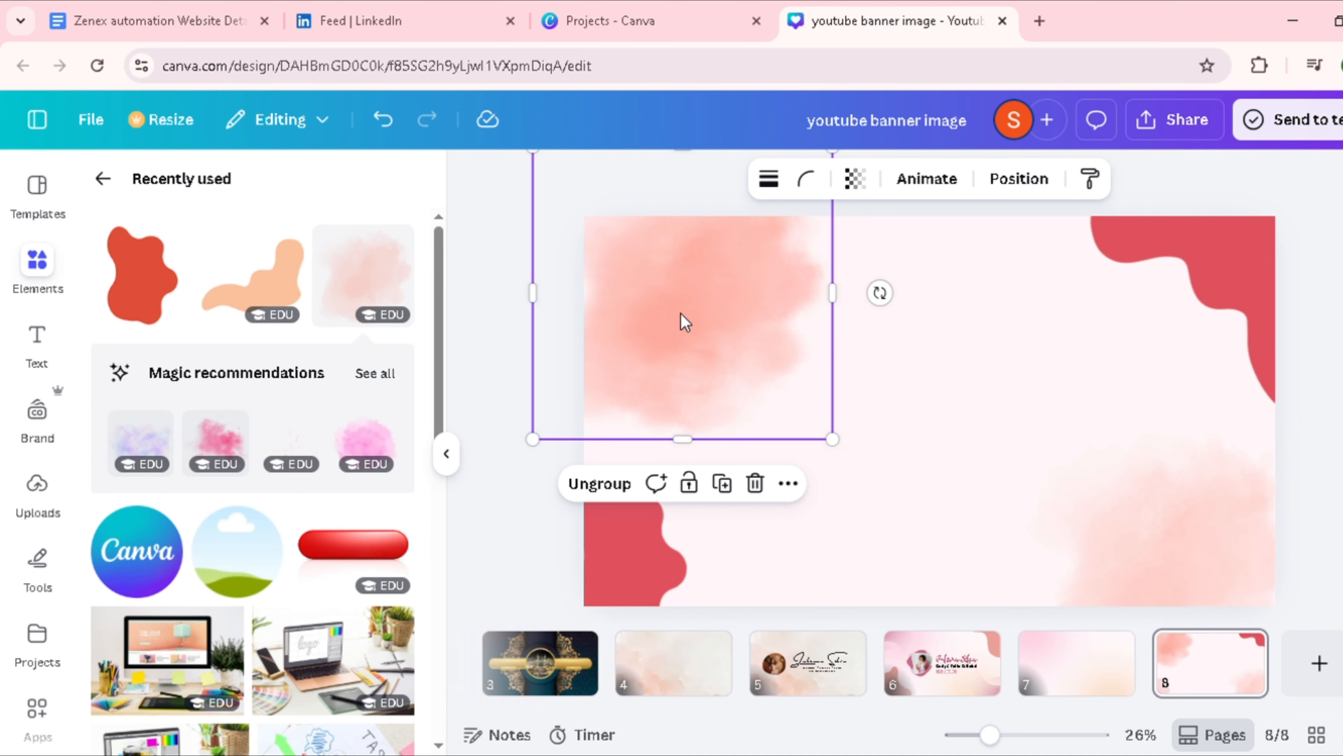
pyautogui.click(758, 344)
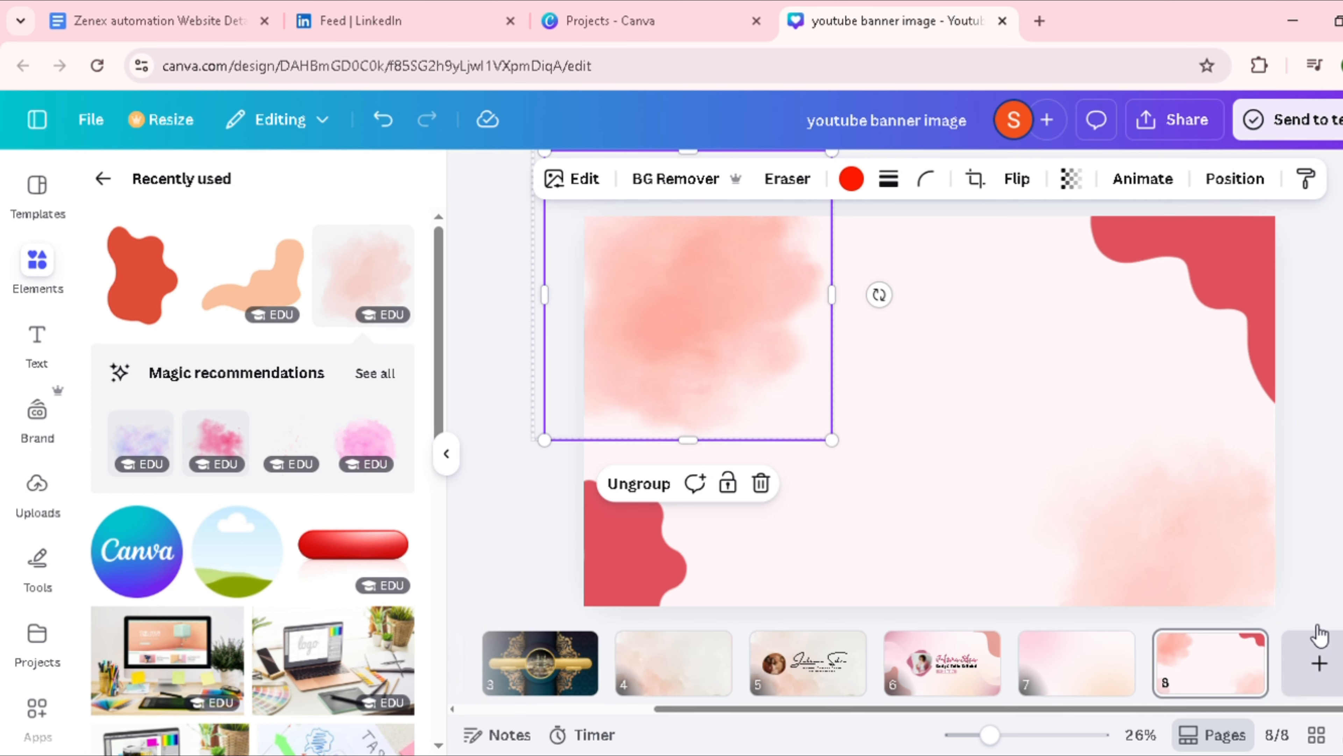
# Step: Duplicate the smoky blob in the page's bottom-right corner and overlap the copies to deepen its colour
pyautogui.click(1247, 583)
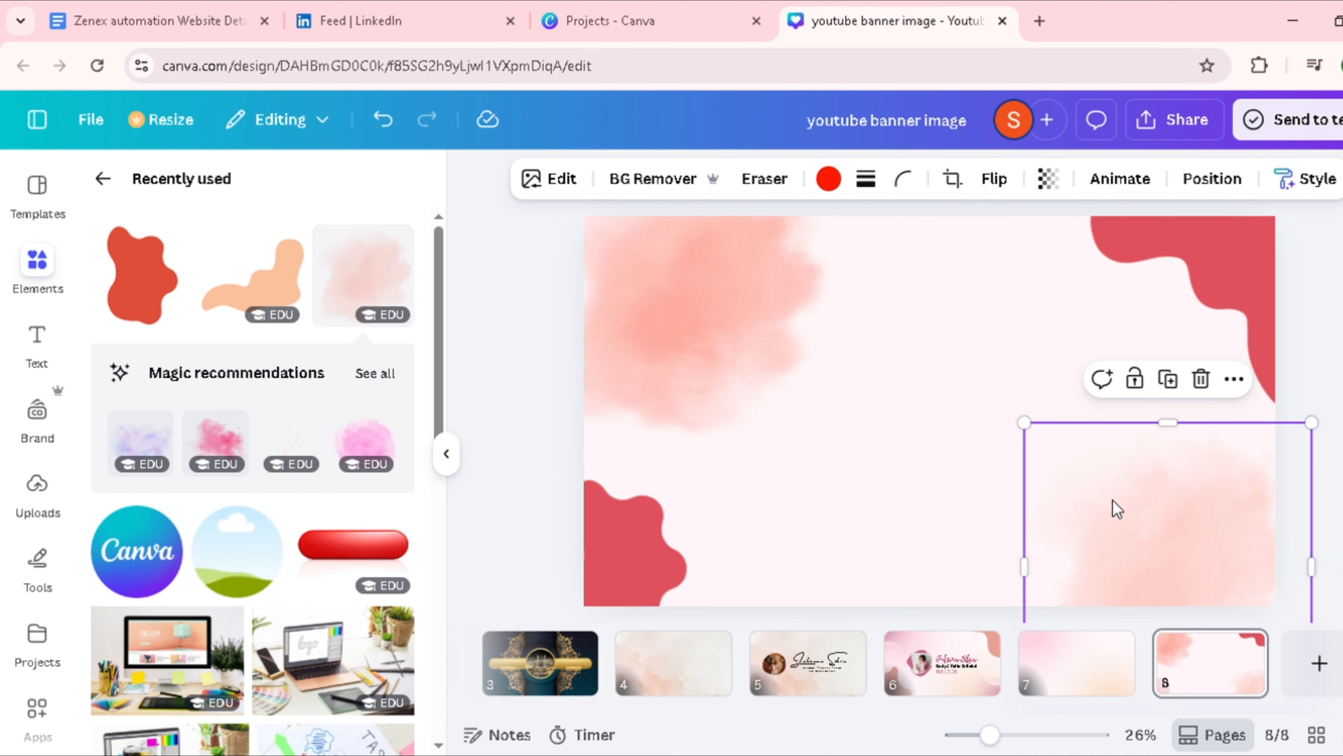
pyautogui.click(1170, 382)
pyautogui.moveTo(1192, 513); pyautogui.dragTo(1205, 540)
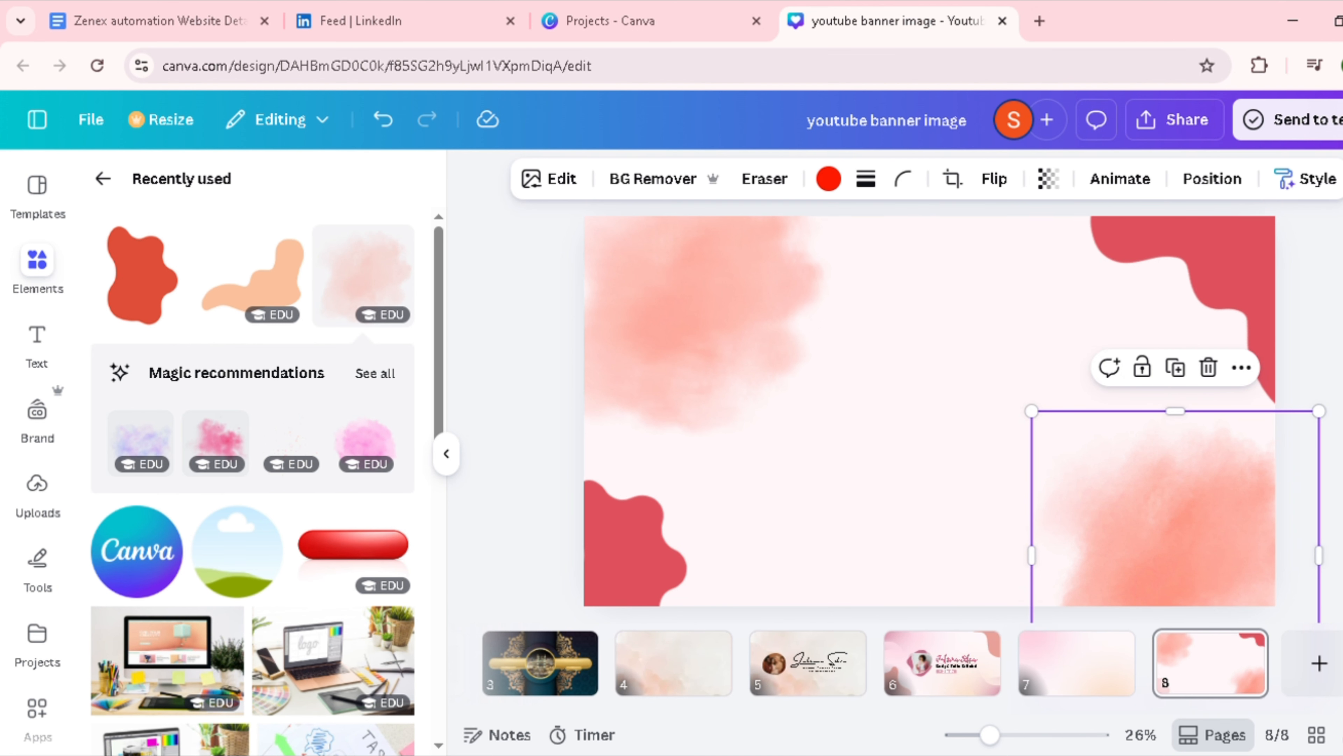
pyautogui.click(930, 405)
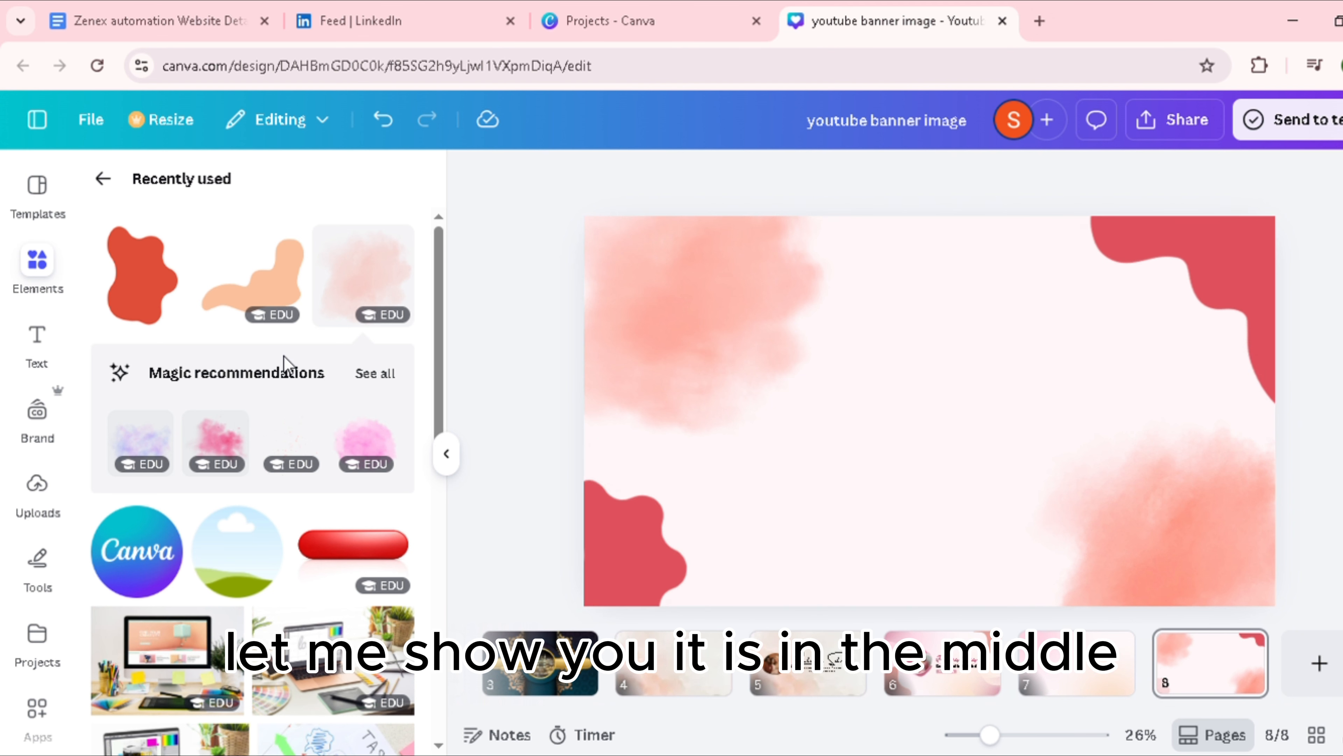
# Step: Leave the recently used graphics and search the elements library for "sparkle"
pyautogui.click(106, 176)
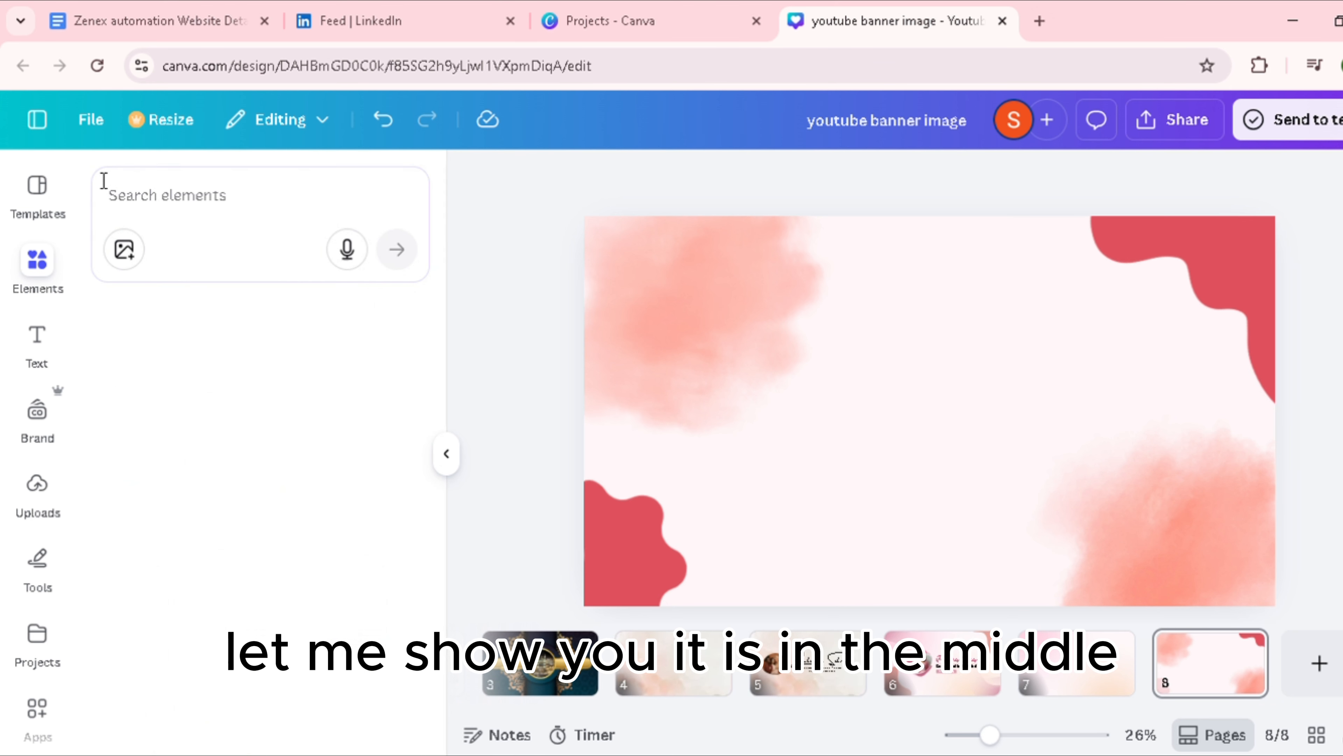
pyautogui.click(247, 209)
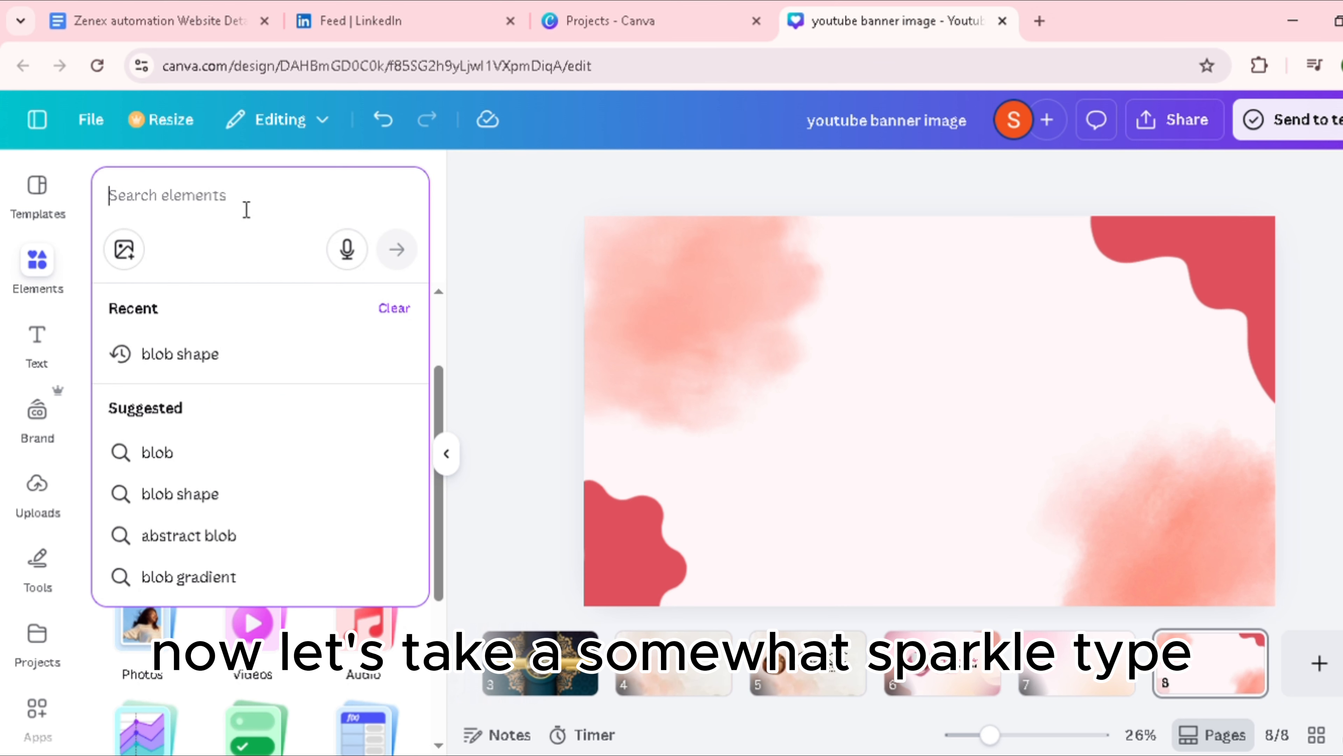
pyautogui.write('sparkle')
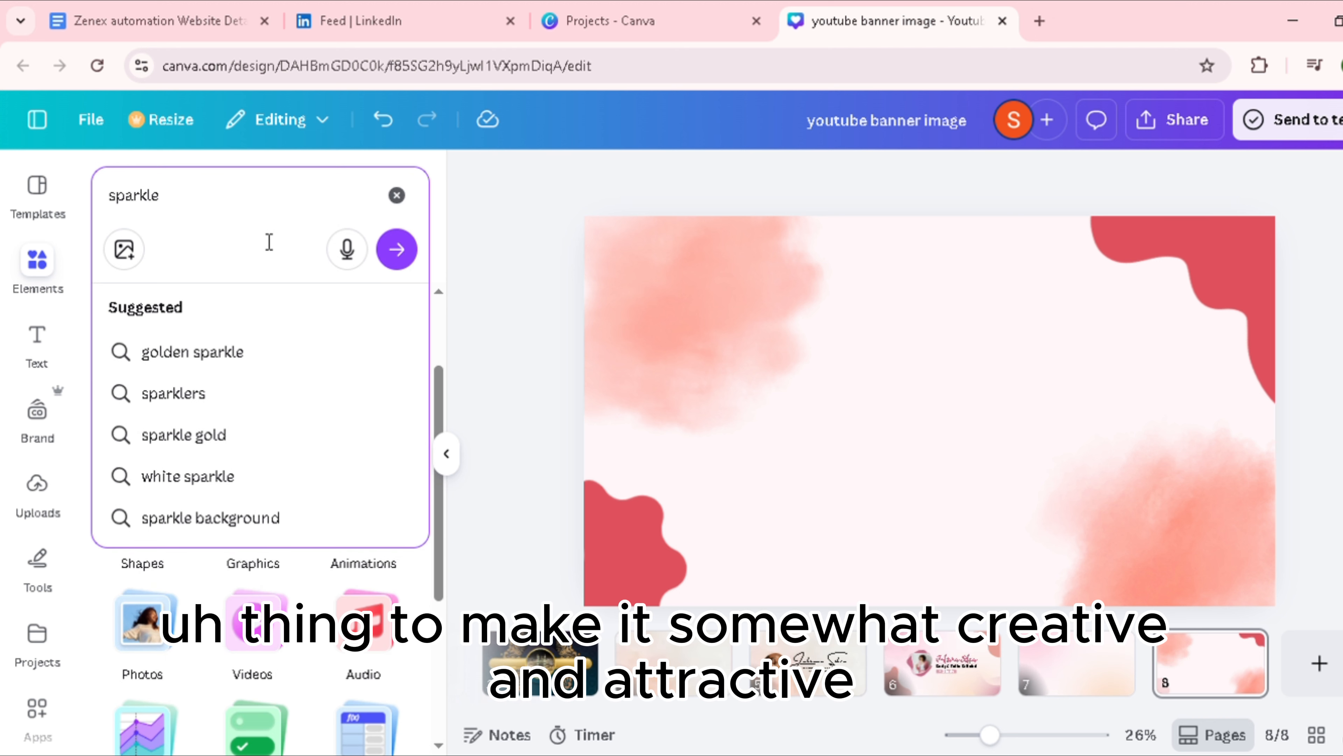
pyautogui.press('Return')
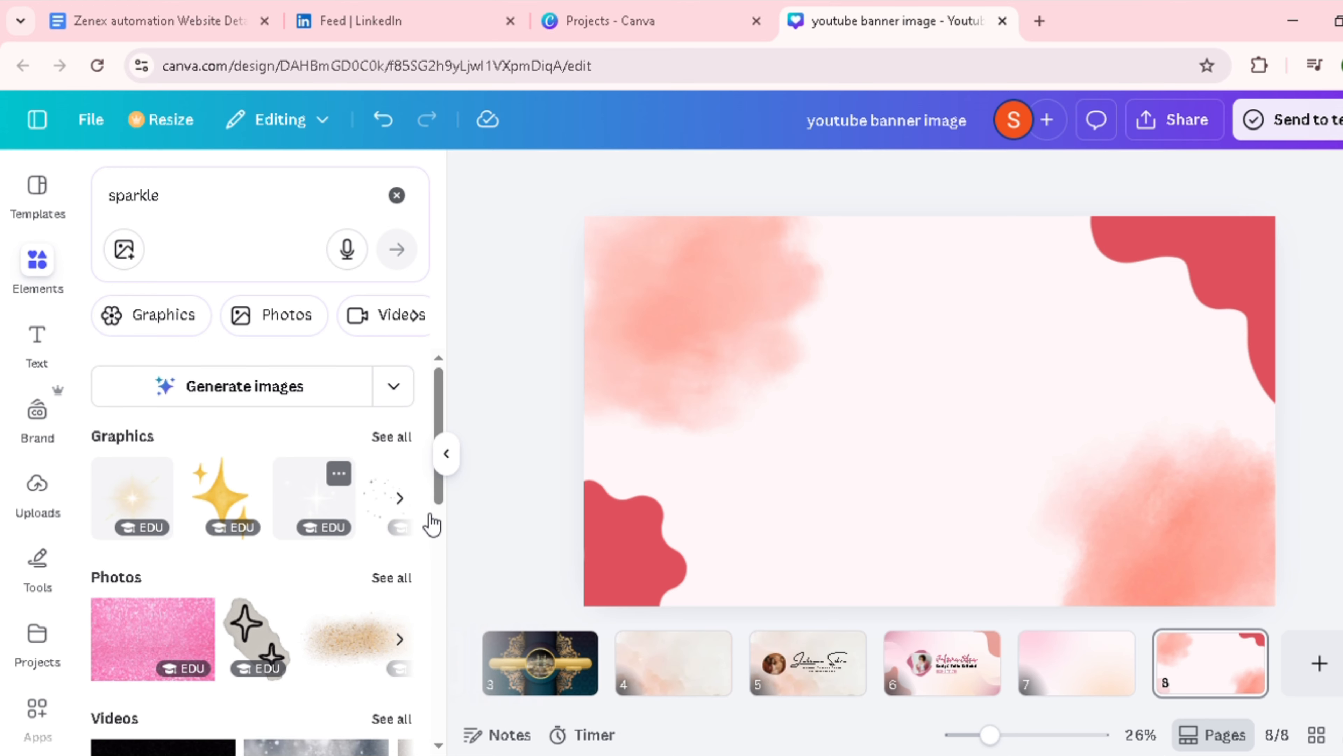
# Step: Add the gold glitter smear from the sparkle photo results to the page and set its transparency to 24
pyautogui.scroll(-2, 341, 627)
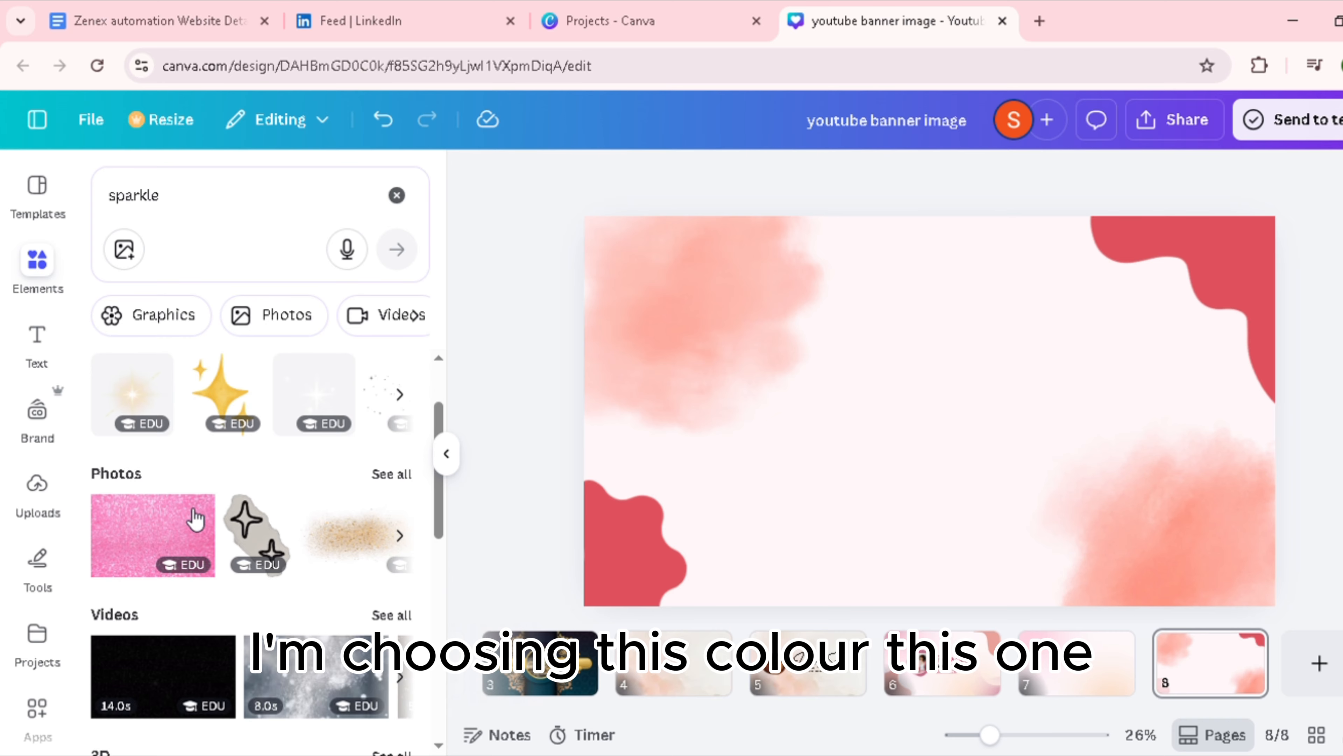
pyautogui.click(366, 545)
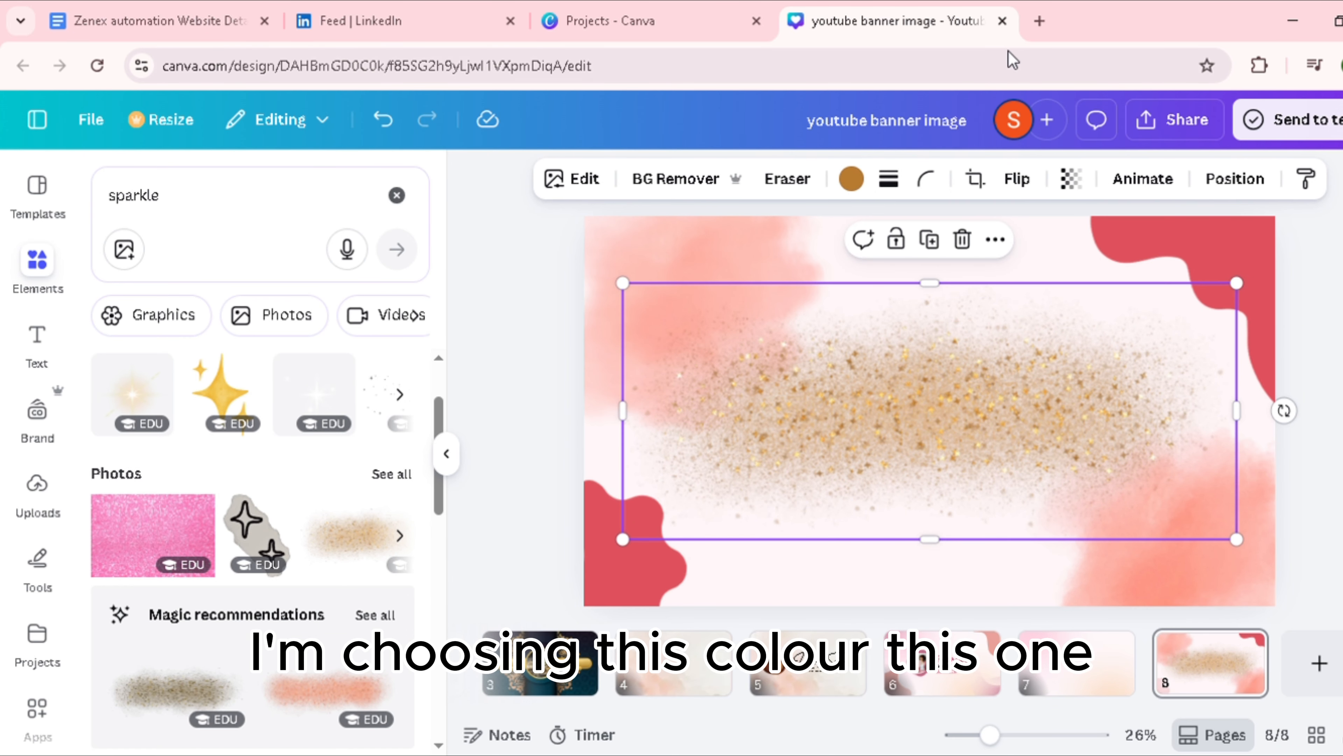
pyautogui.click(1084, 181)
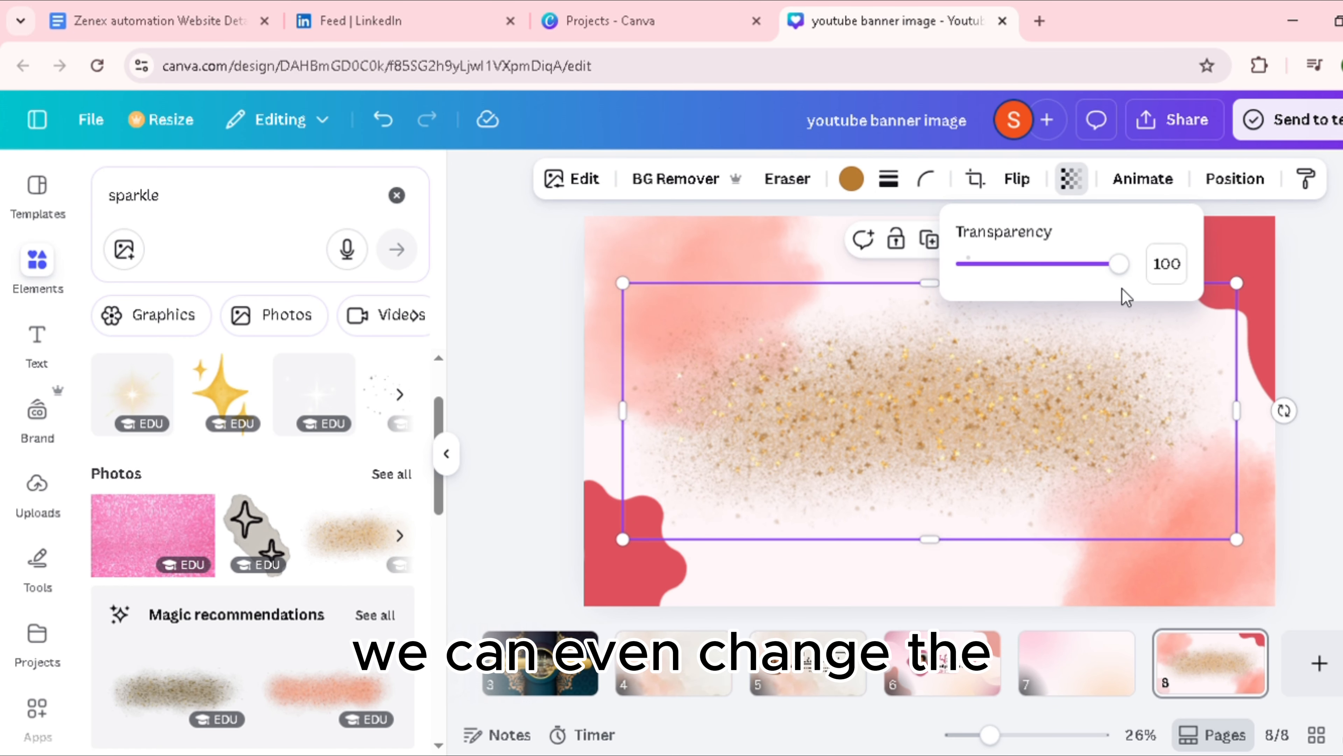
pyautogui.moveTo(1126, 296); pyautogui.dragTo(1018, 304)
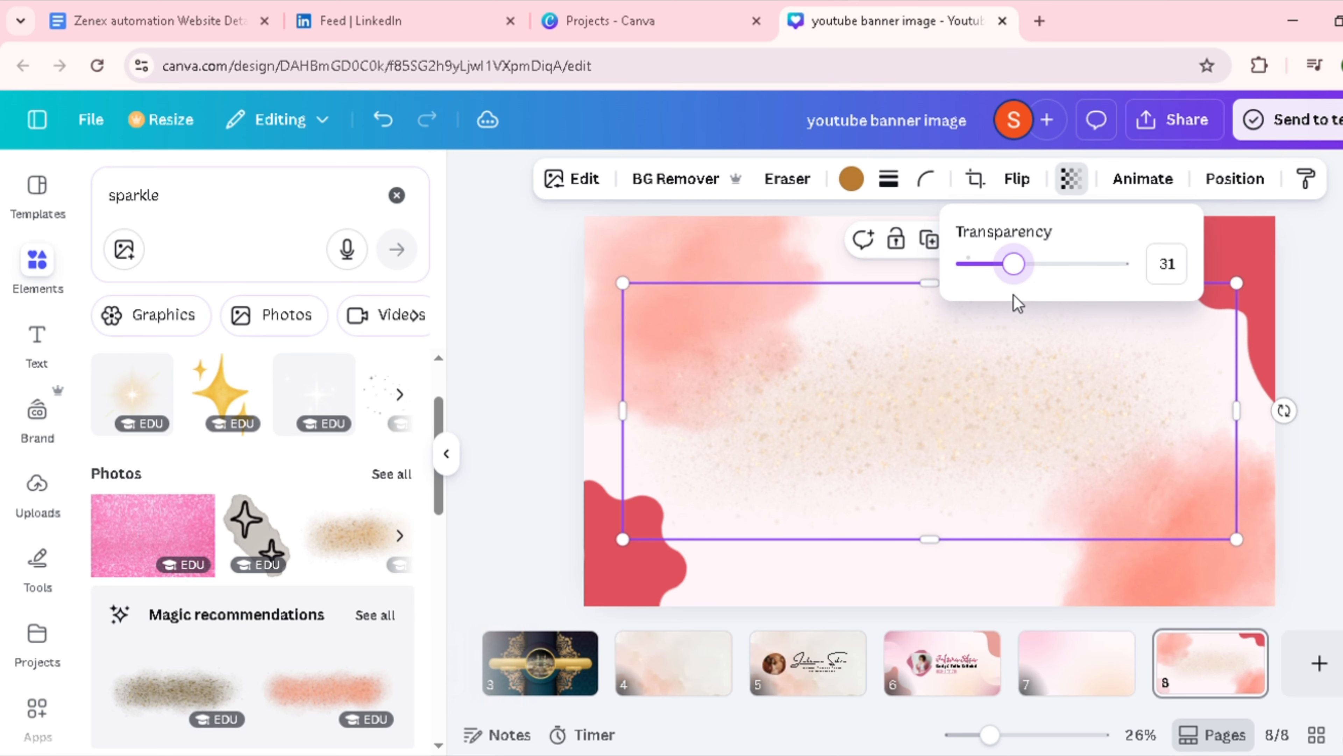
pyautogui.moveTo(959, 420)
pyautogui.mouseDown()
pyautogui.moveTo(966, 435)
pyautogui.moveTo(975, 423)
pyautogui.mouseUp()
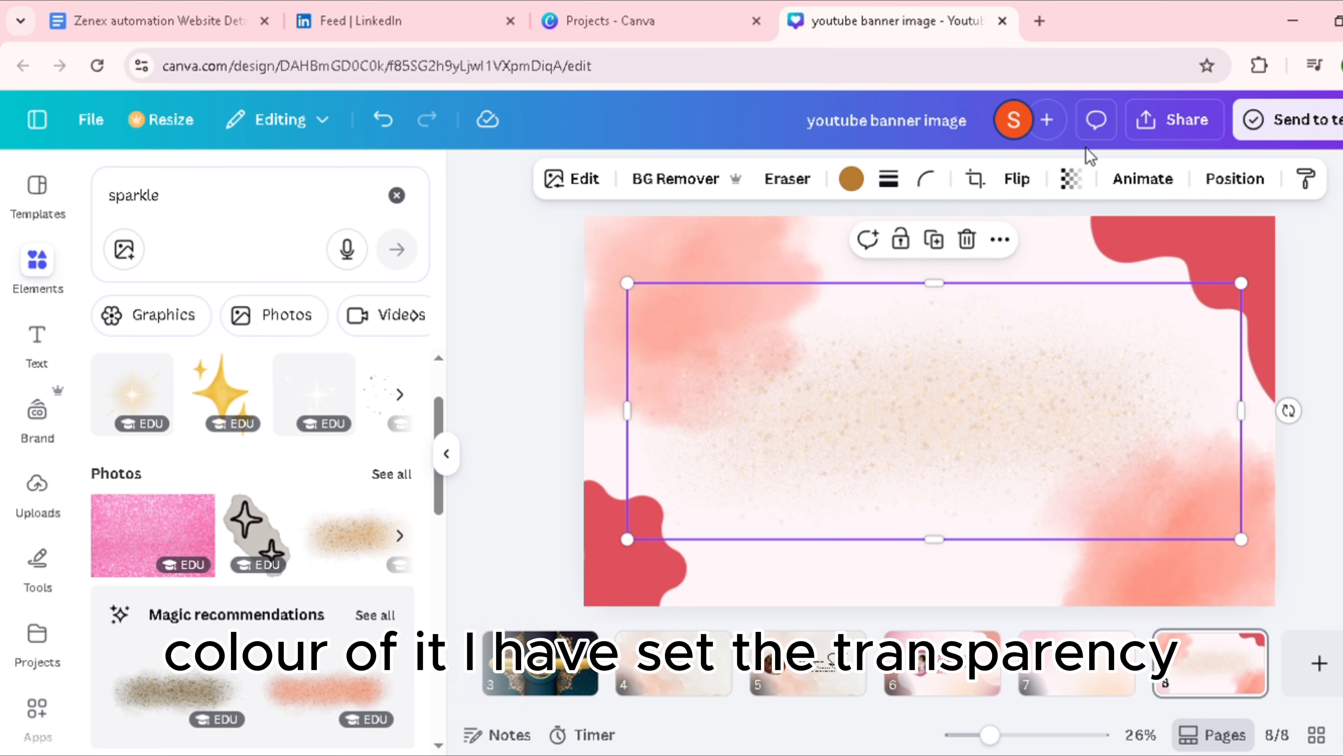
pyautogui.click(1068, 191)
pyautogui.moveTo(1021, 275)
pyautogui.mouseDown()
pyautogui.moveTo(997, 276)
pyautogui.moveTo(1012, 277)
pyautogui.mouseUp()
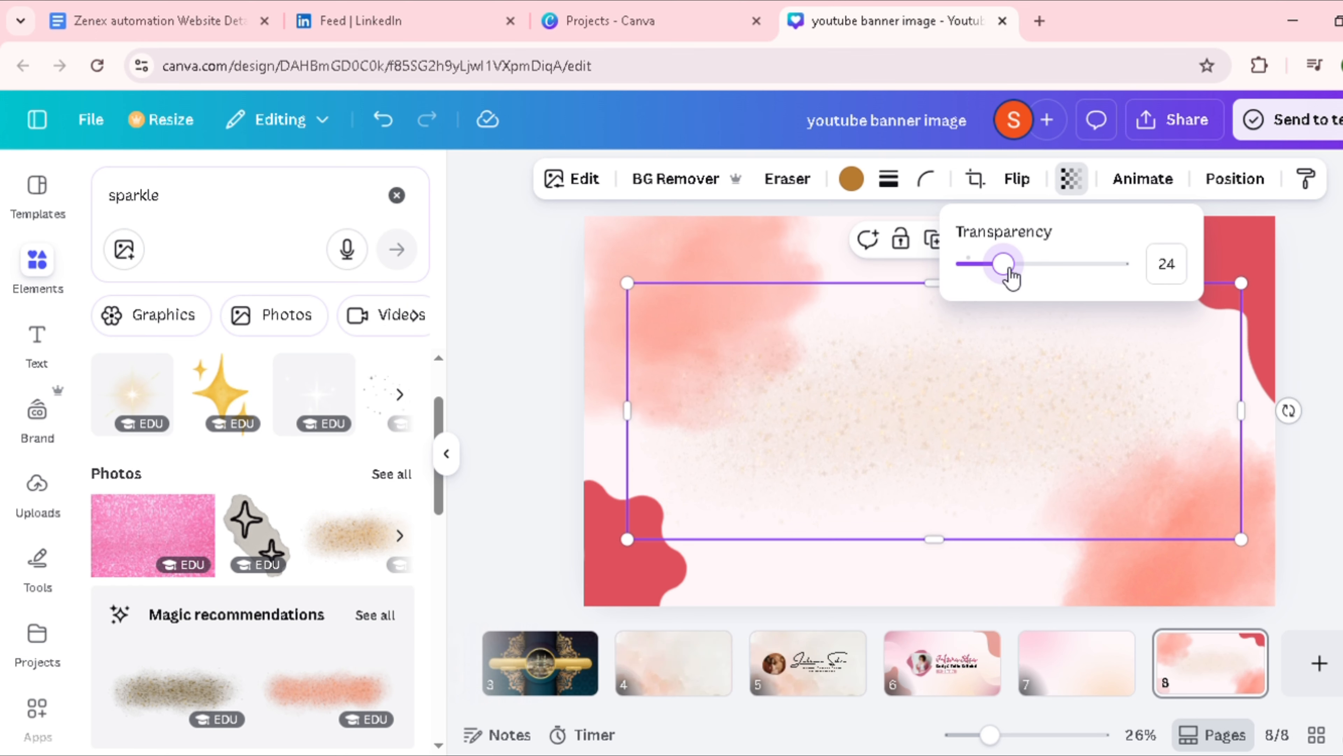
# Step: Enlarge the gold glitter image and extend it vertically until it covers the whole page
pyautogui.moveTo(1243, 285); pyautogui.dragTo(1311, 254)
pyautogui.moveTo(624, 539); pyautogui.dragTo(560, 567)
pyautogui.moveTo(952, 269); pyautogui.dragTo(952, 137)
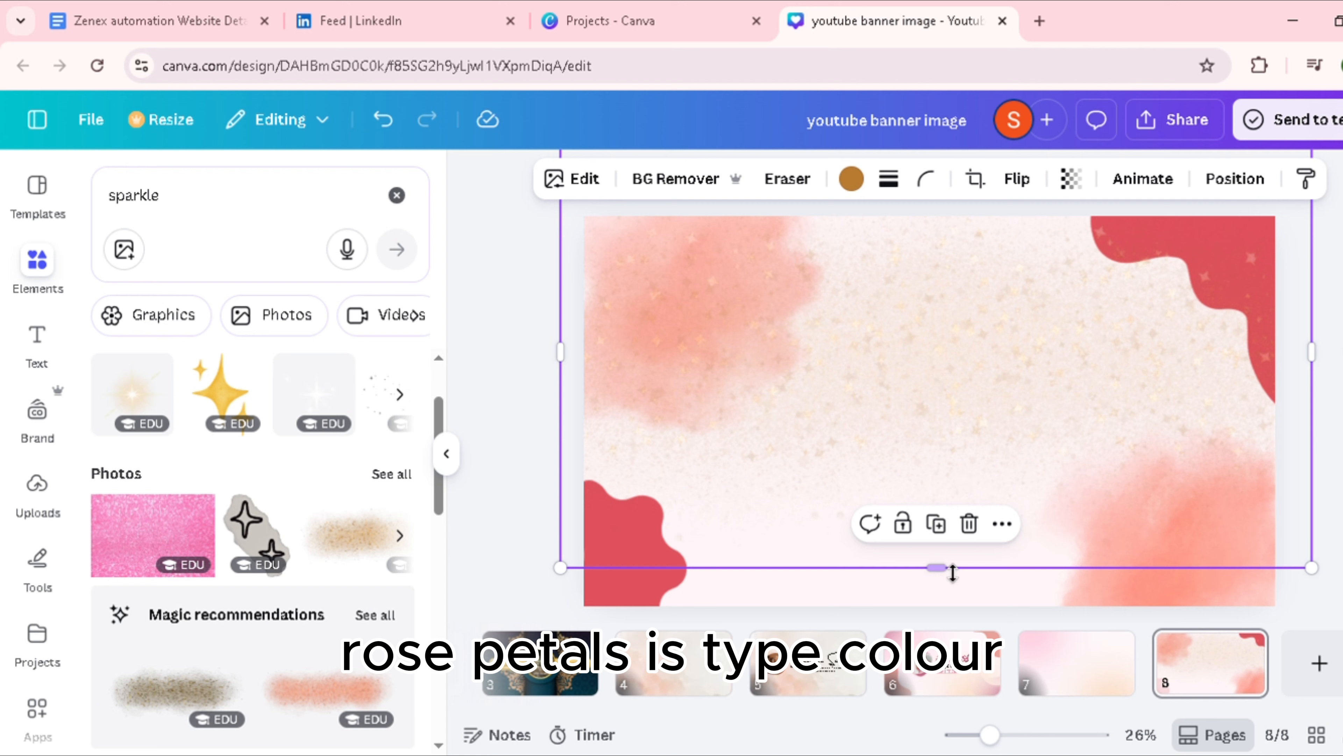
pyautogui.moveTo(952, 571); pyautogui.dragTo(946, 714)
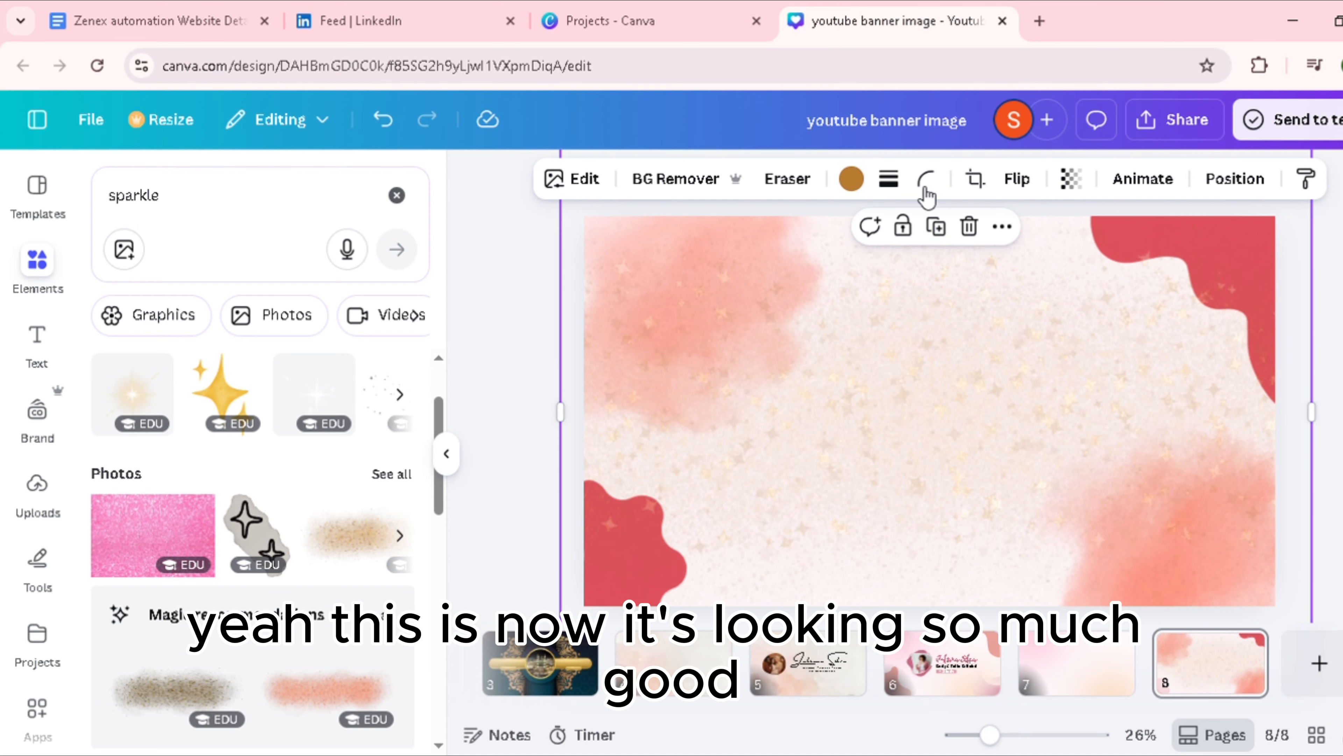
# Step: Try red, peach, light grey and brown palette colours on the glitter overlay and finish with a pale cream
pyautogui.click(851, 179)
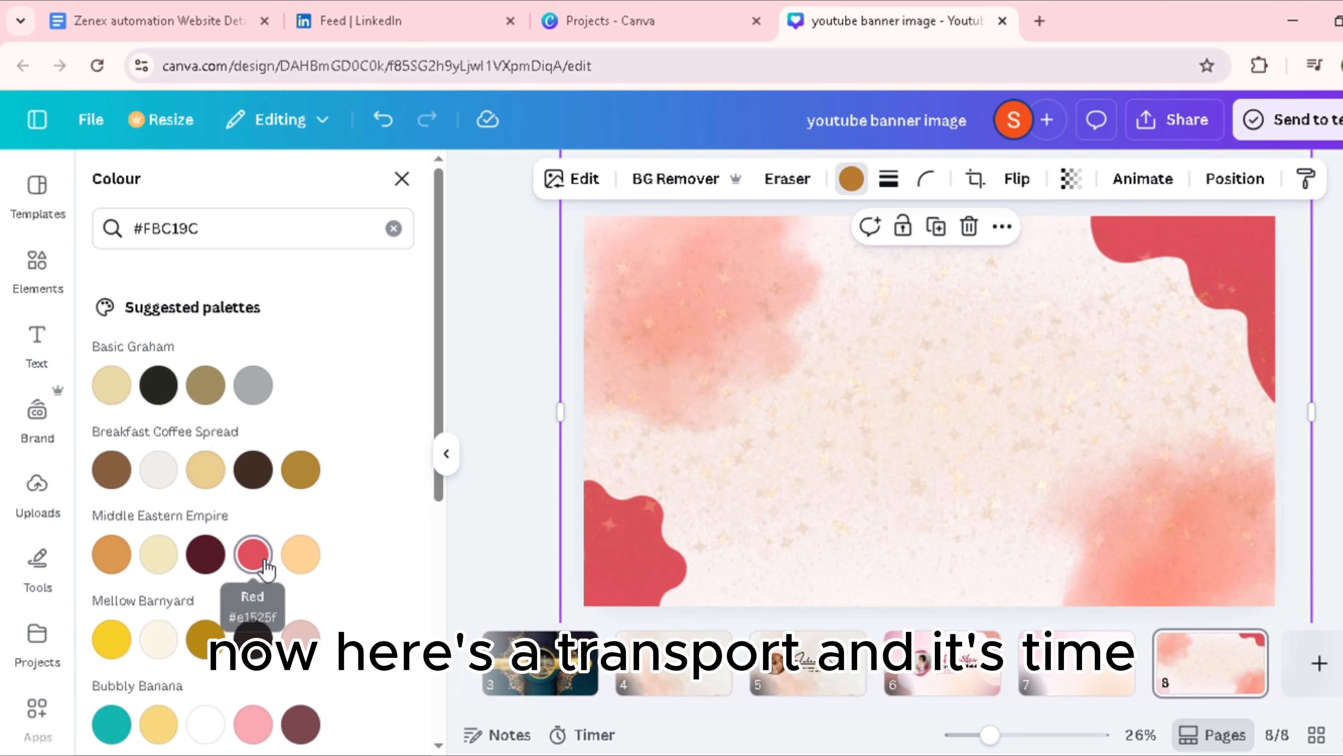
pyautogui.click(254, 556)
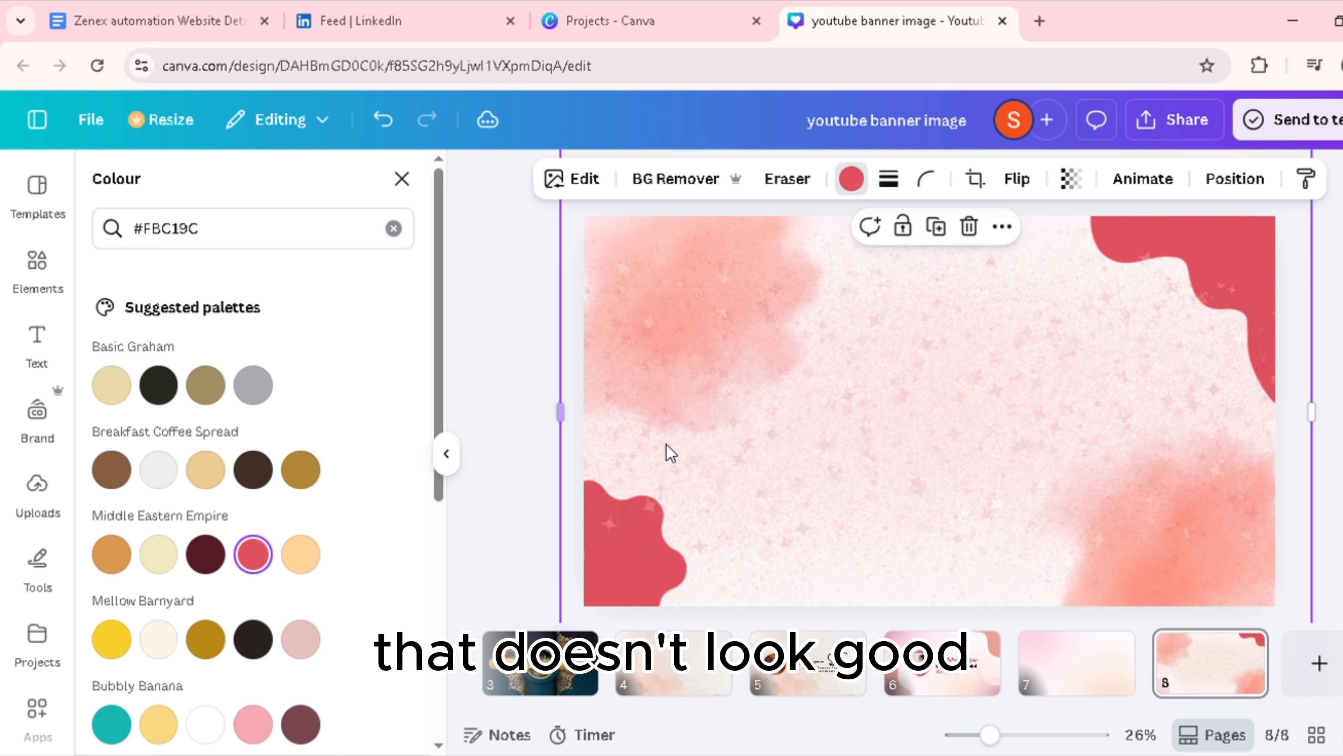
pyautogui.moveTo(1004, 526); pyautogui.dragTo(1004, 518)
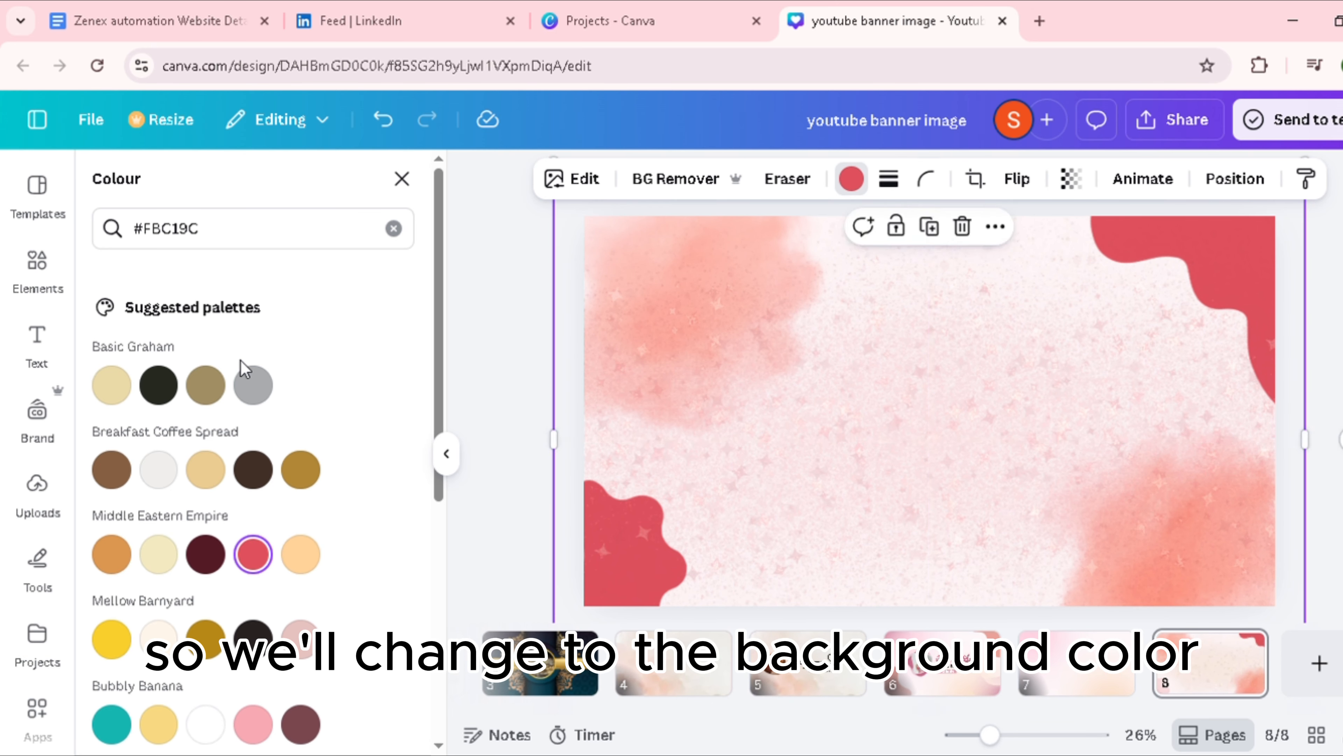
pyautogui.click(300, 555)
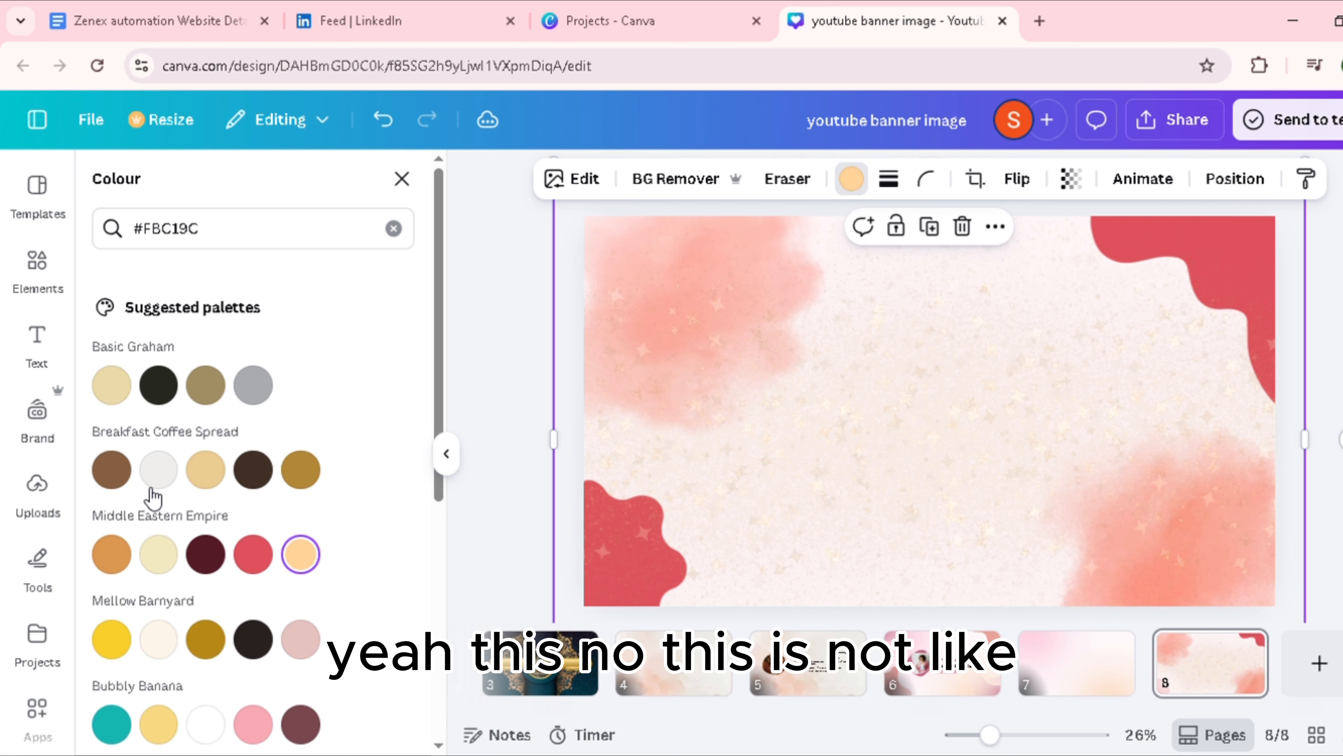
pyautogui.click(159, 469)
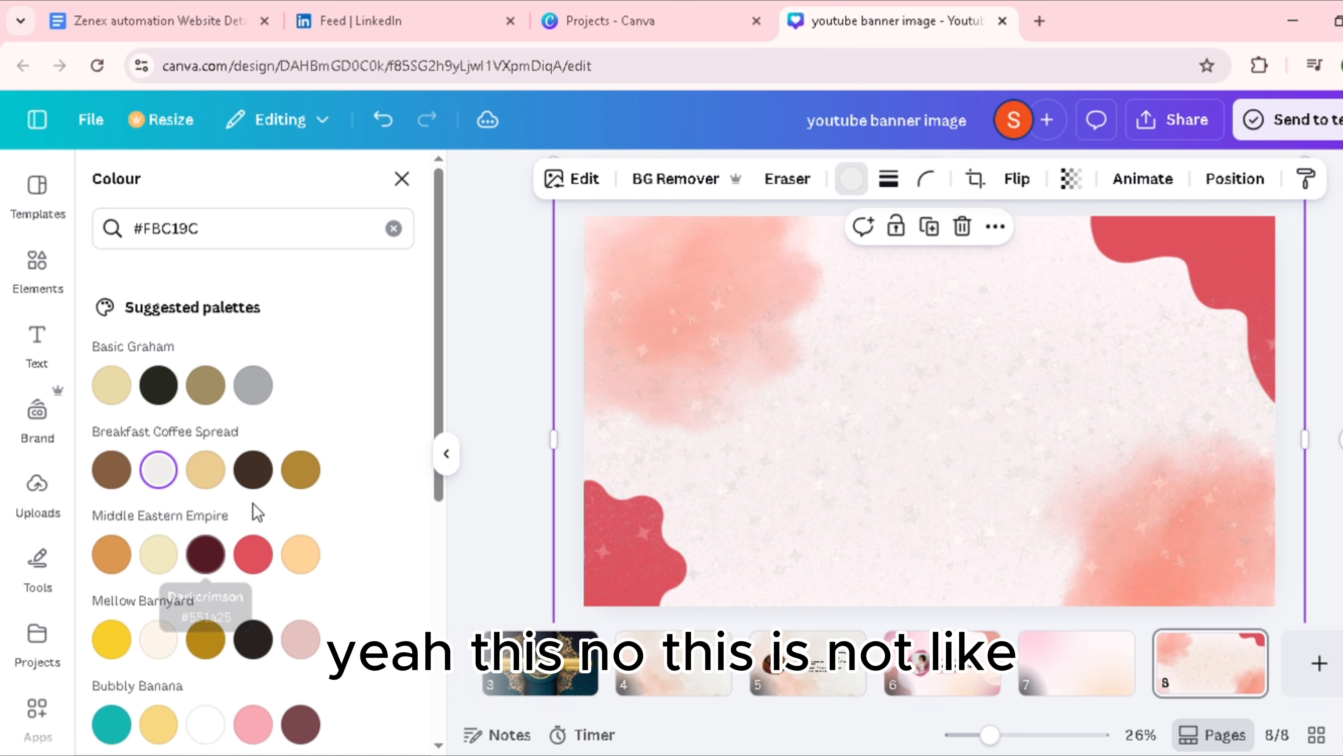
pyautogui.click(118, 479)
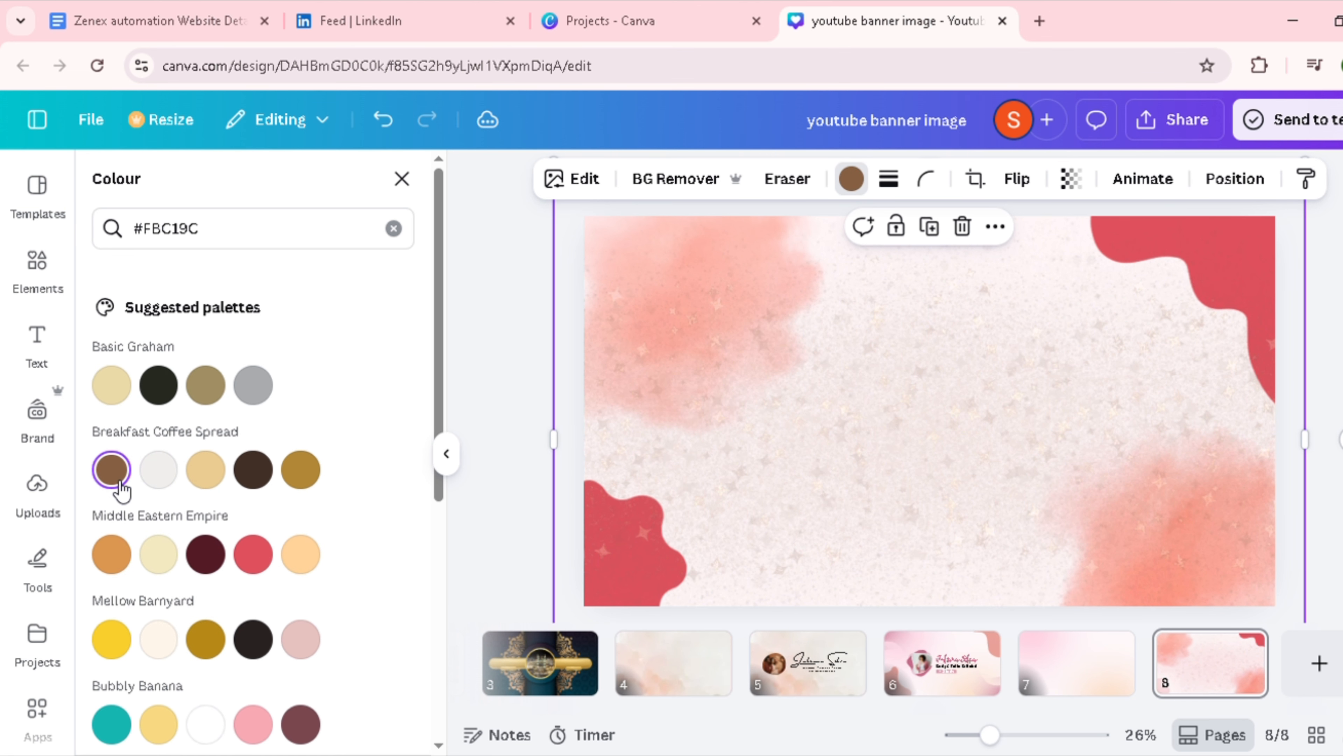
pyautogui.scroll(-4, 164, 616)
pyautogui.click(167, 430)
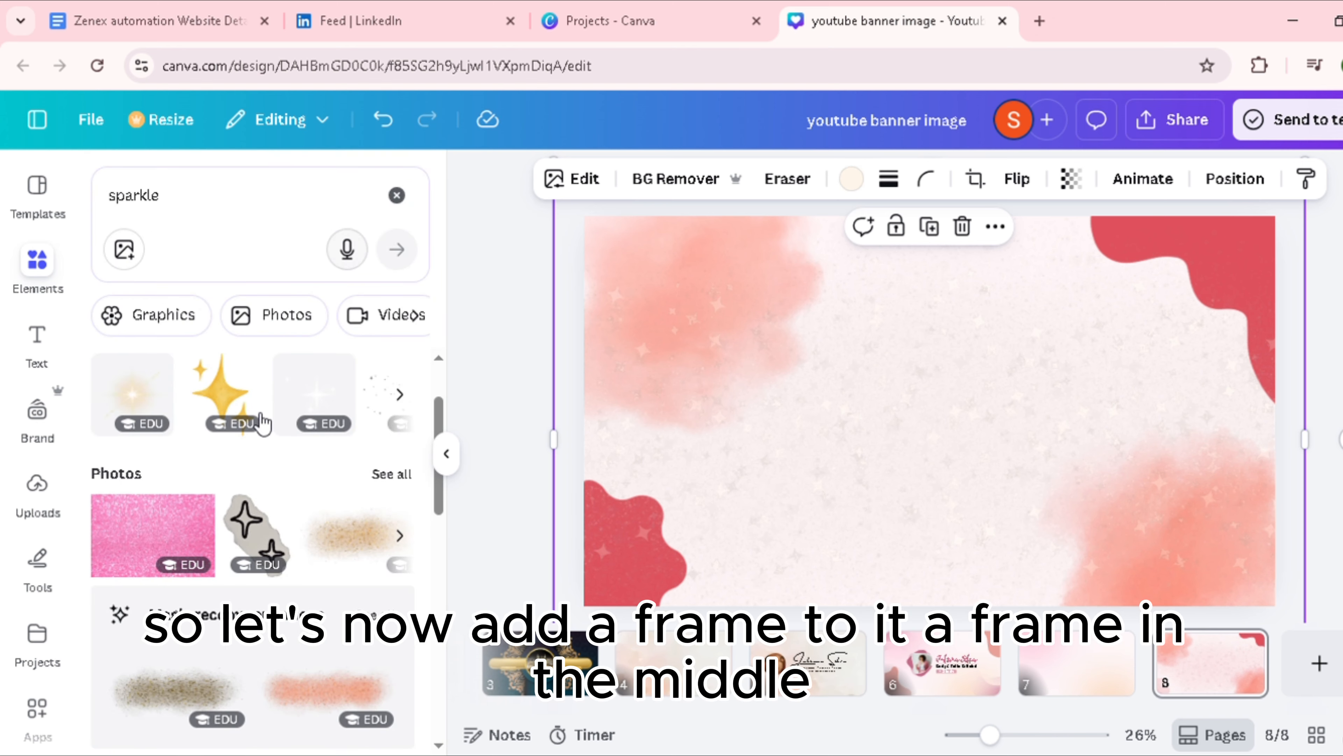
# Step: Replace the sparkle search in the elements library with a search for "blob frame"
pyautogui.scroll(-10, 262, 422)
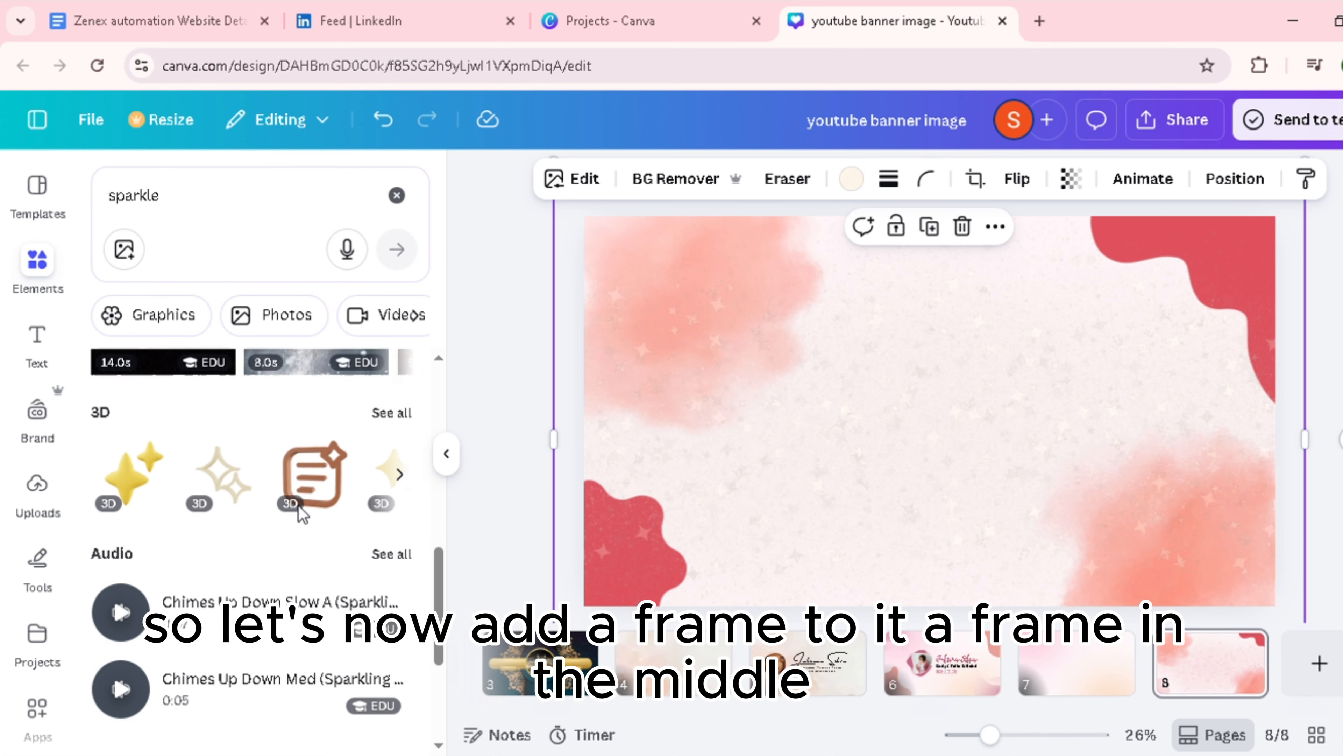
pyautogui.scroll(-5, 302, 513)
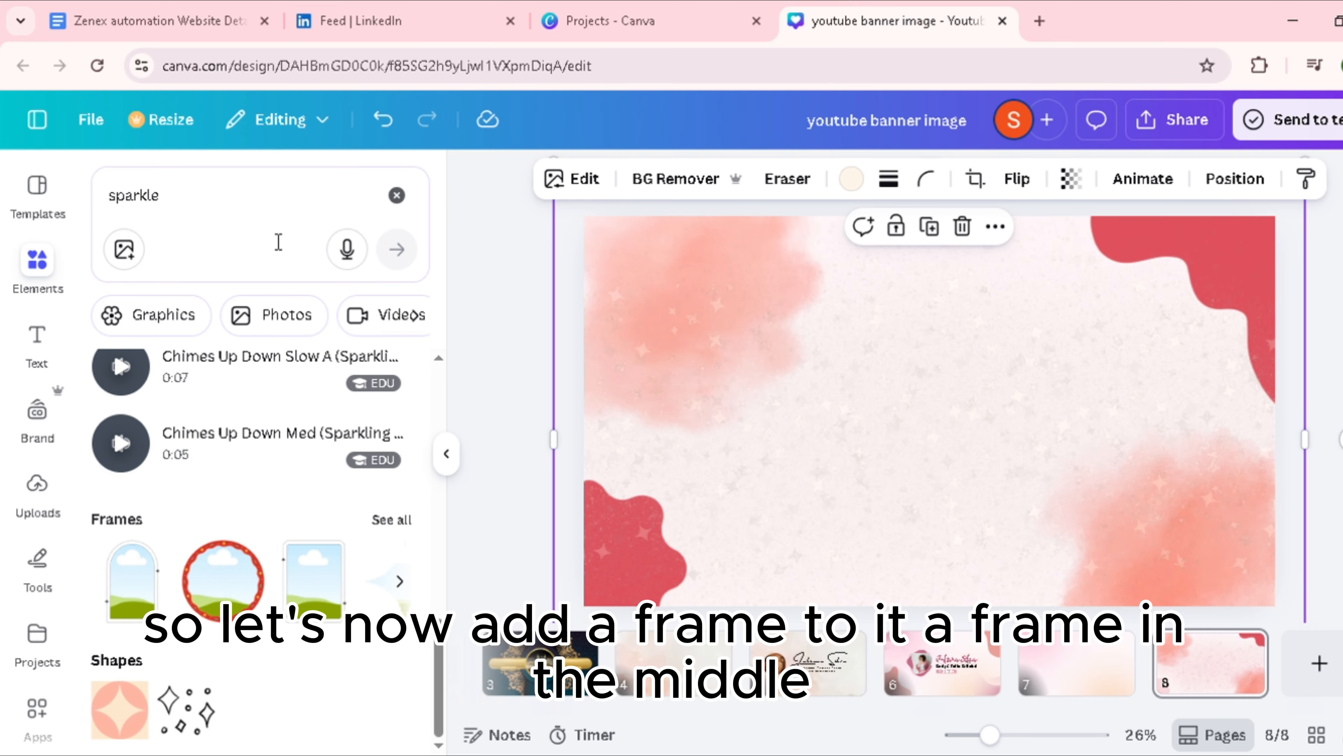
pyautogui.click(131, 207)
pyautogui.doubleClick(118, 211)
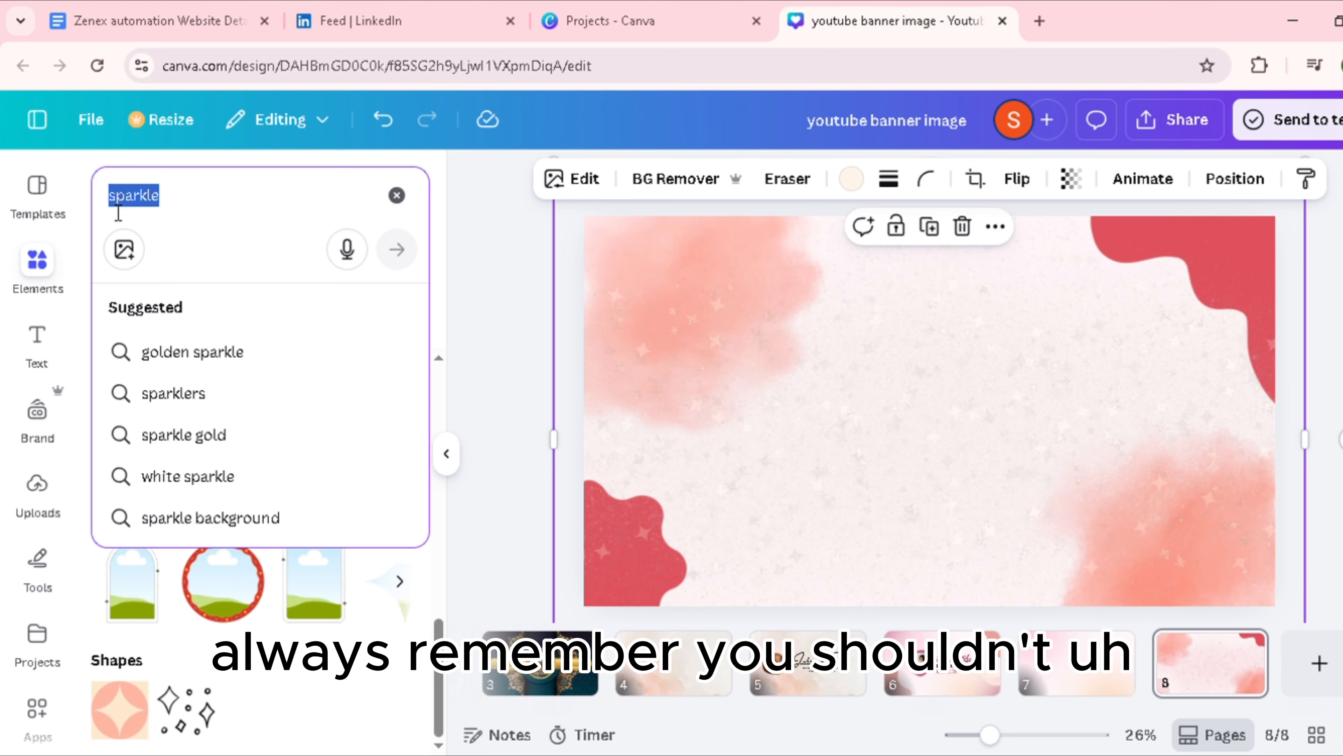
pyautogui.press('BackSpace')
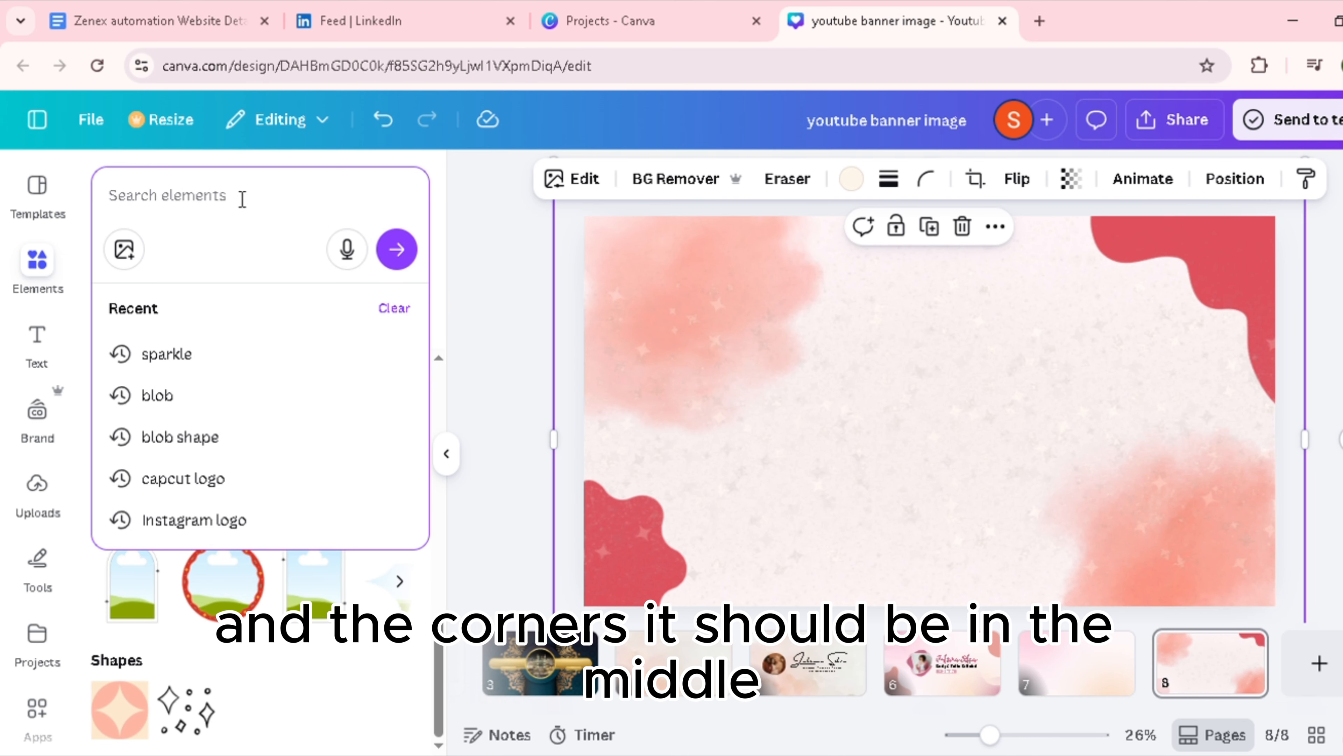
pyautogui.write('blob ')
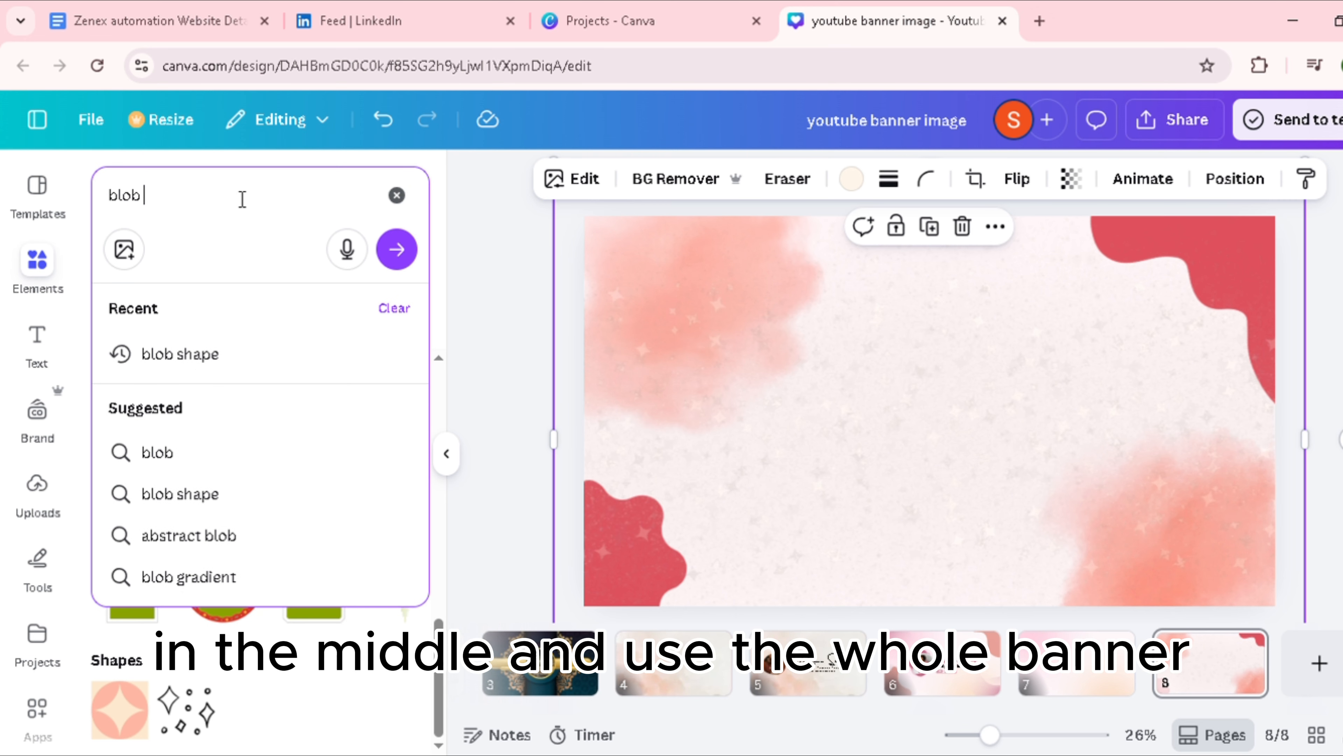
pyautogui.write('frame')
pyautogui.press('Return')
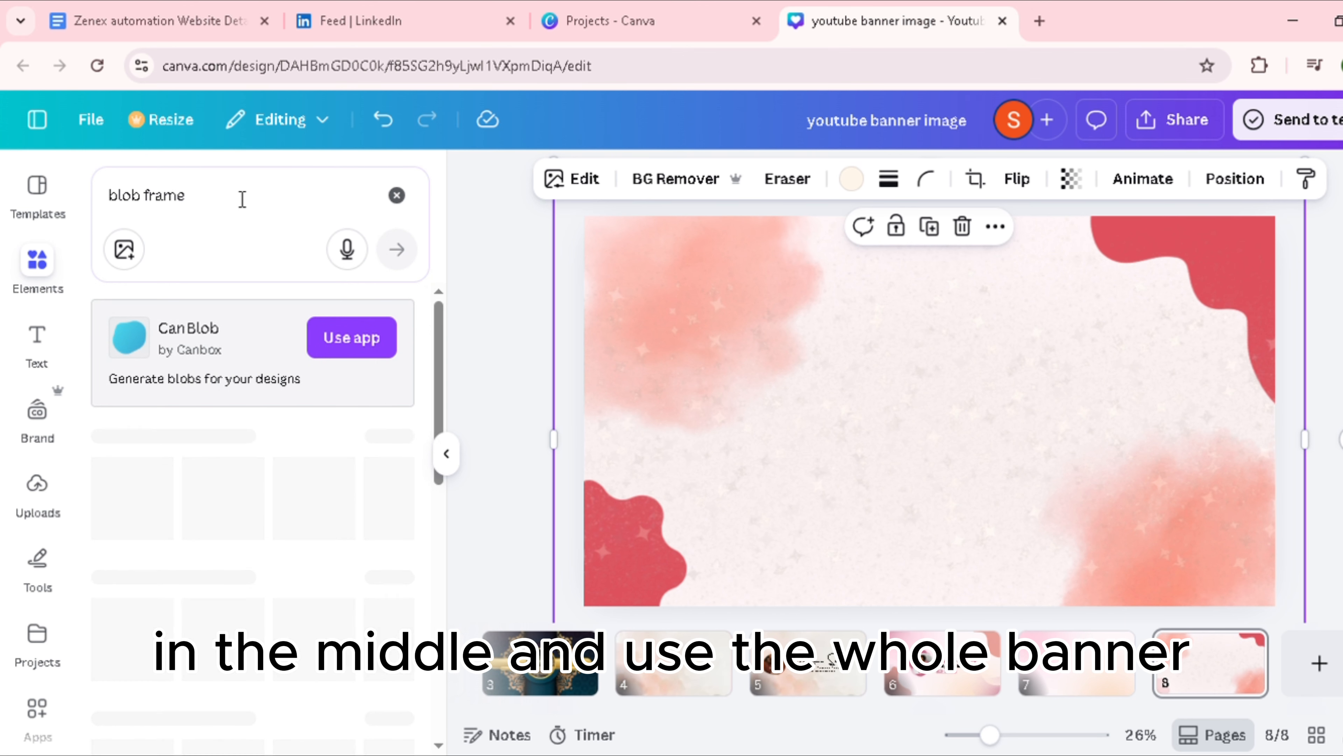
# Step: Show all the frame results and add the asymmetrical rounded blob frame to the page
pyautogui.scroll(-4, 249, 558)
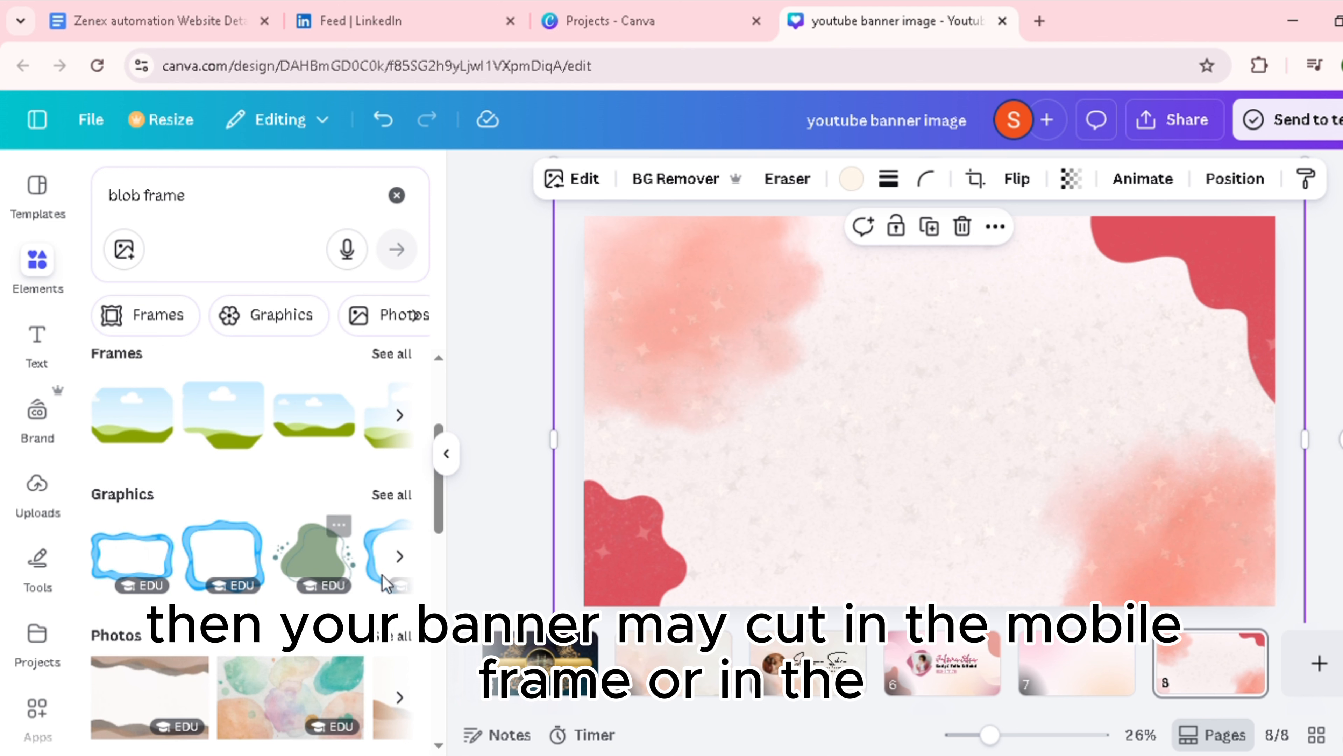
pyautogui.click(392, 362)
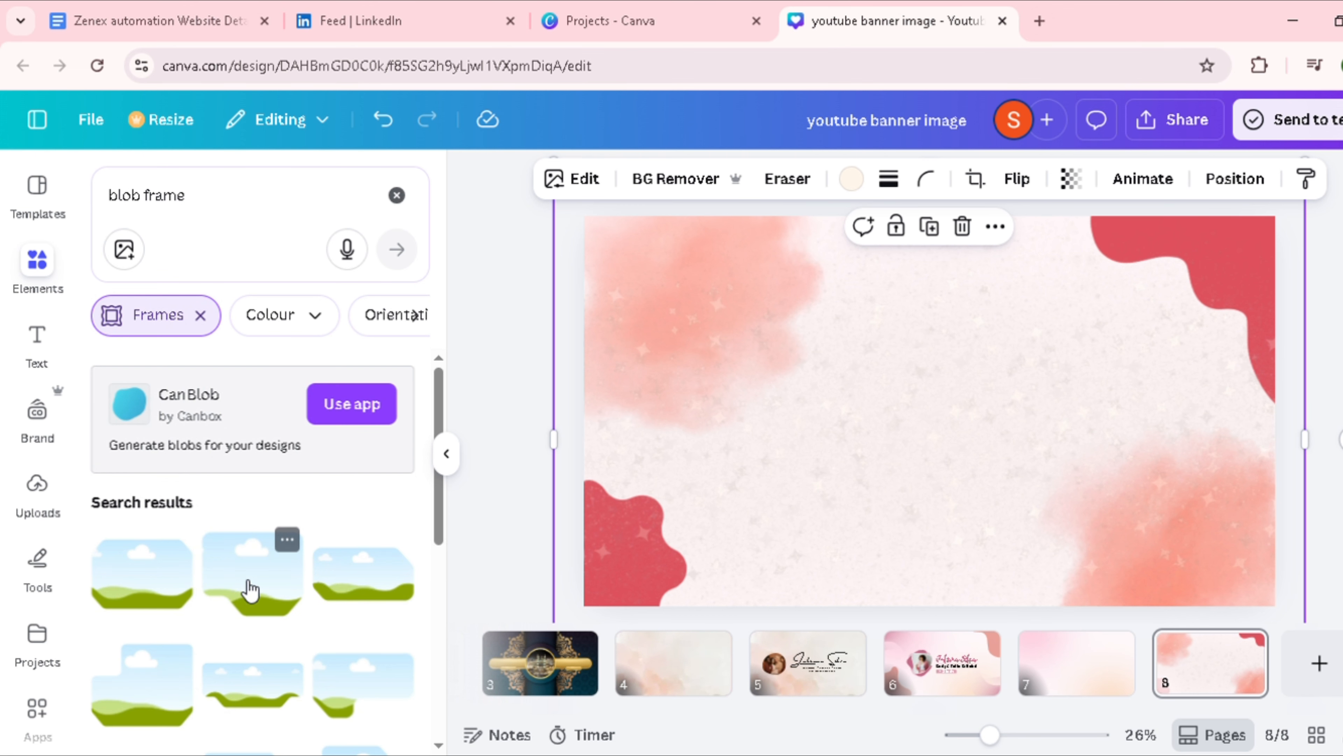
pyautogui.scroll(-5, 247, 588)
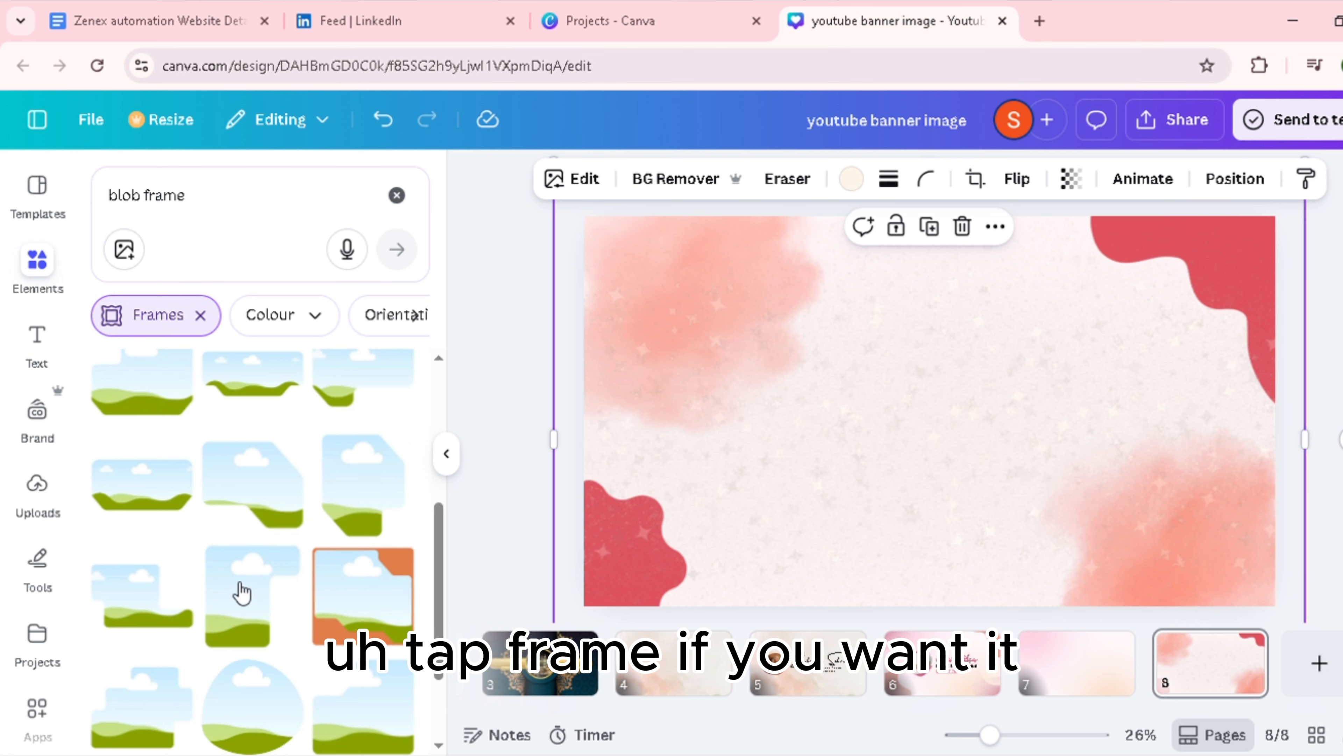
pyautogui.click(266, 585)
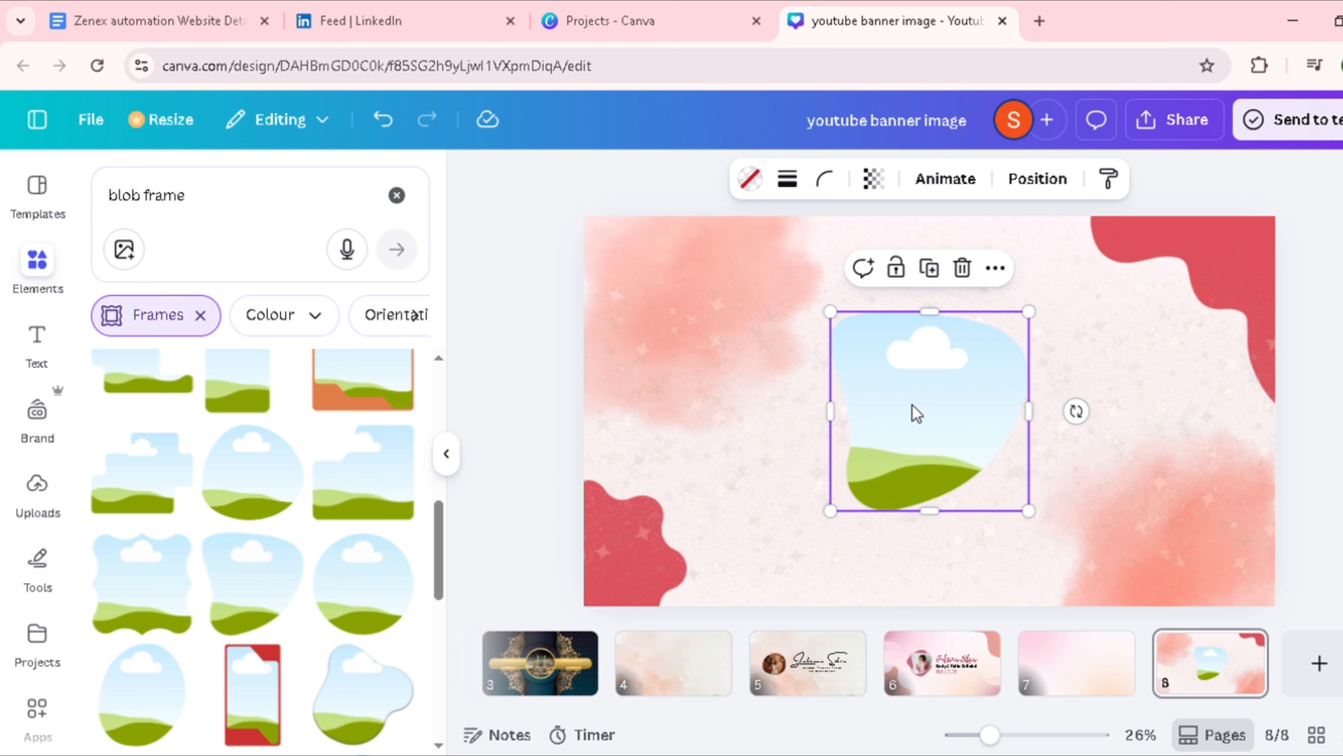
# Step: Shrink the blob frame to roughly half its size and place it left of the page centre, near mid-height
pyautogui.moveTo(914, 411); pyautogui.dragTo(835, 429)
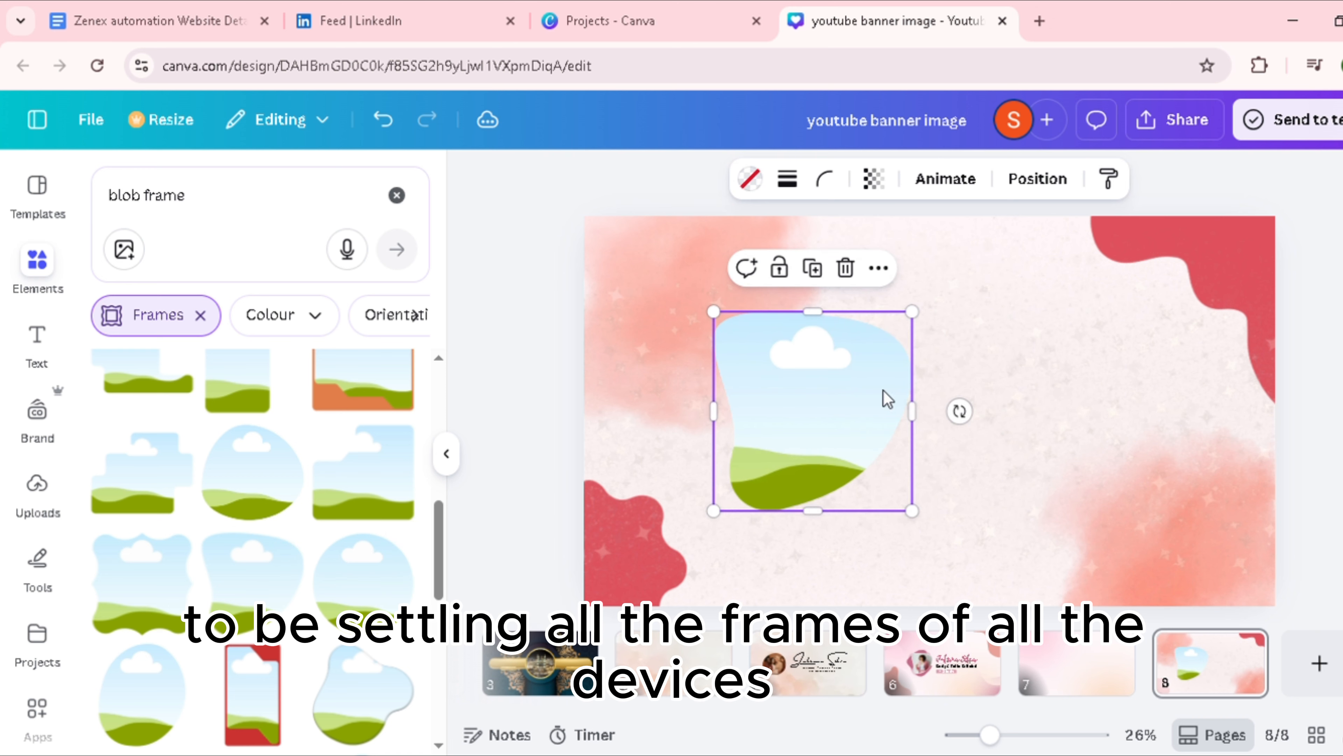
pyautogui.moveTo(927, 325); pyautogui.dragTo(835, 391)
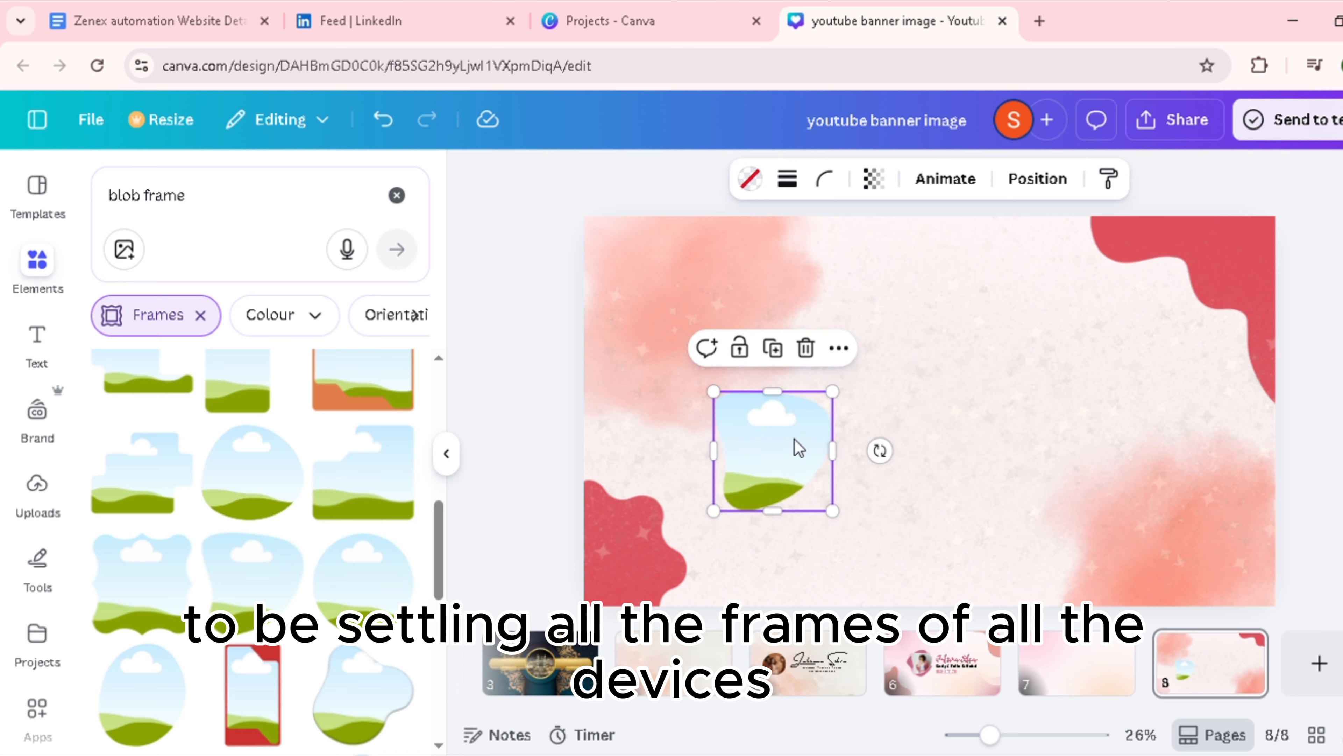
pyautogui.moveTo(795, 443); pyautogui.dragTo(827, 425)
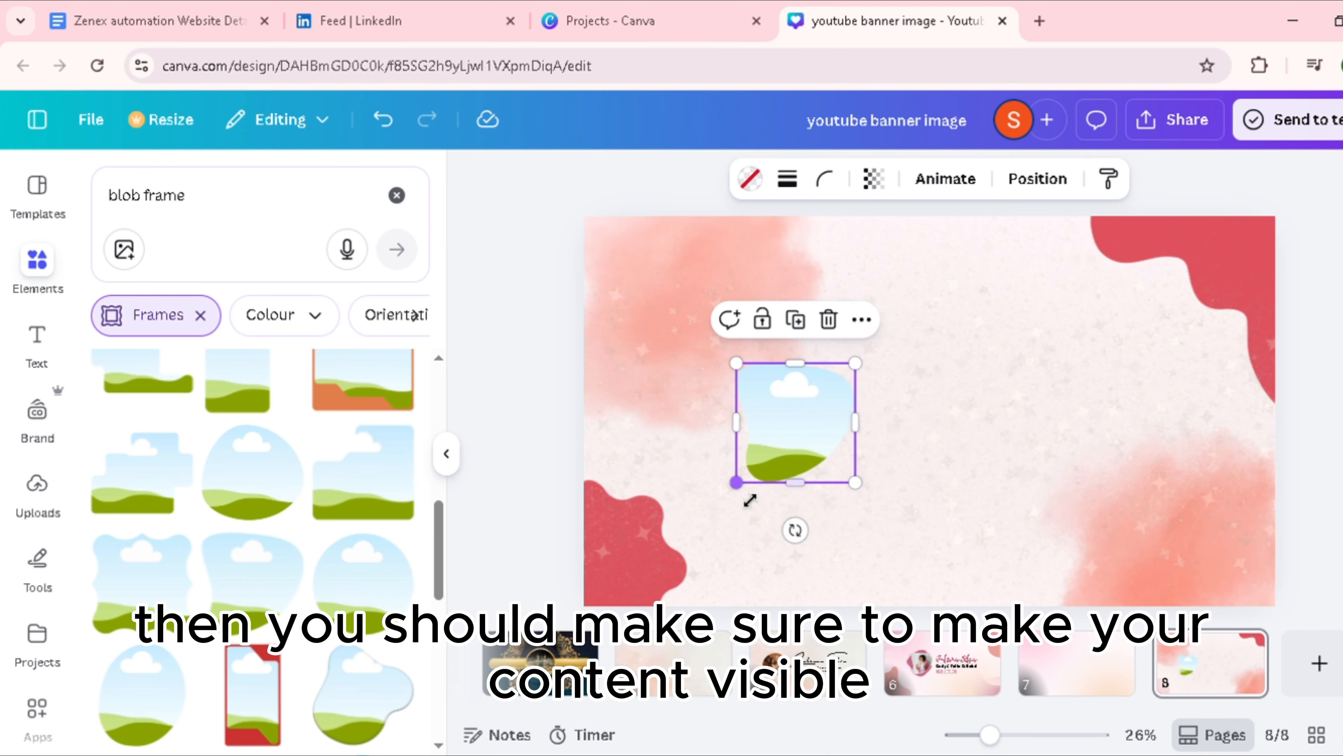
pyautogui.moveTo(755, 496); pyautogui.dragTo(763, 488)
pyautogui.moveTo(828, 424)
pyautogui.mouseDown()
pyautogui.moveTo(824, 436)
pyautogui.moveTo(825, 412)
pyautogui.mouseUp()
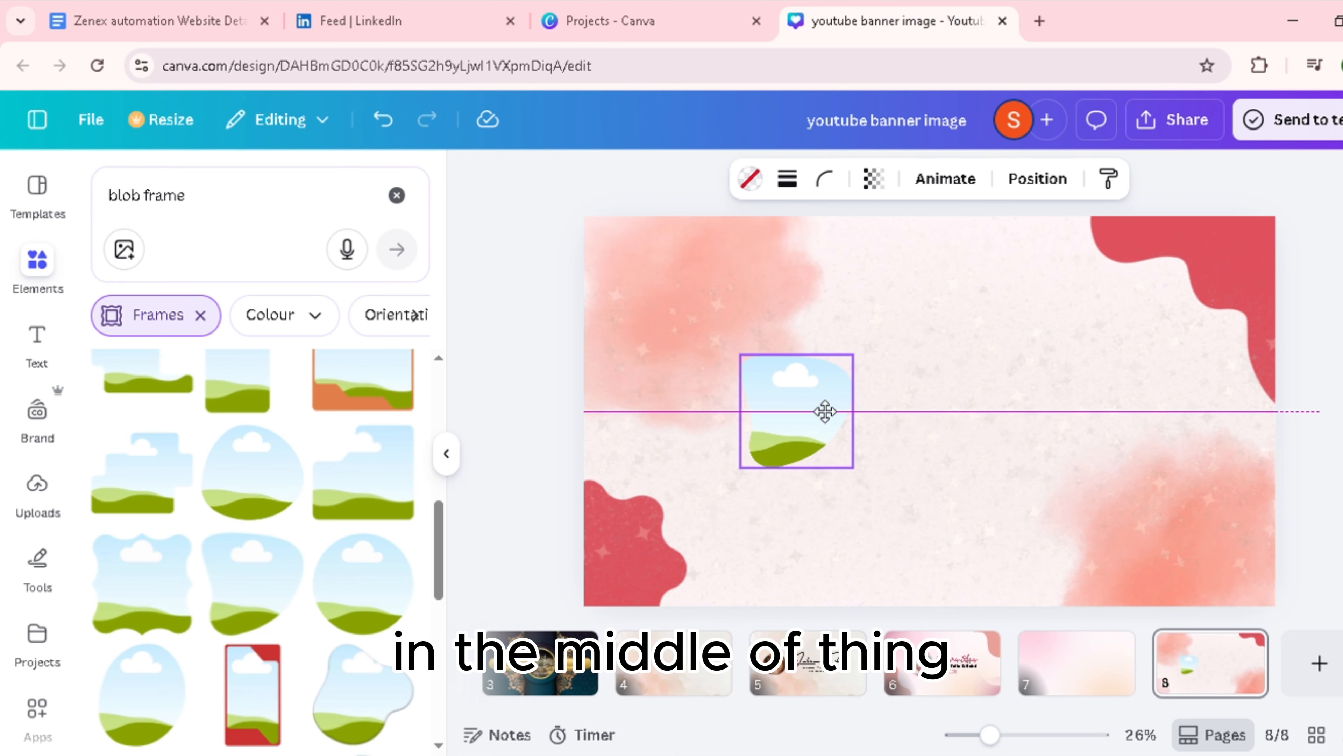
pyautogui.moveTo(825, 411); pyautogui.dragTo(826, 410)
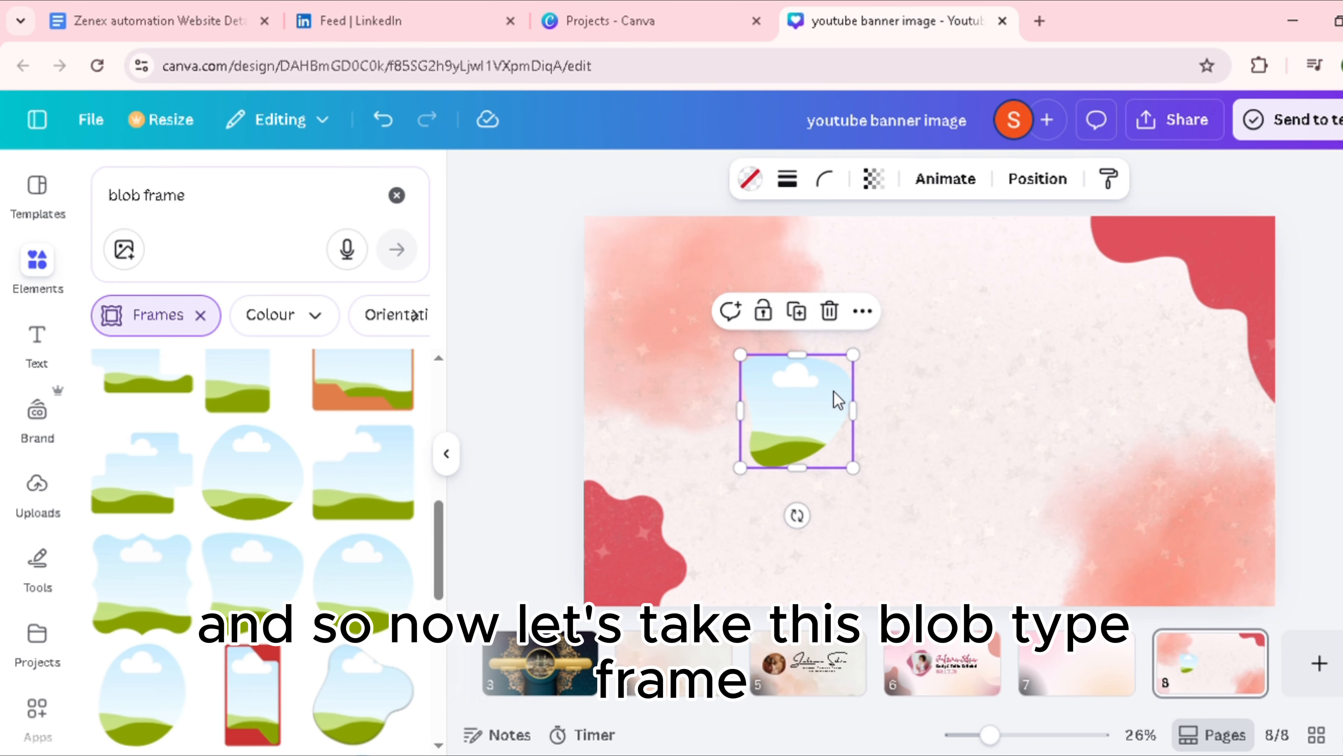
pyautogui.moveTo(859, 362); pyautogui.dragTo(861, 373)
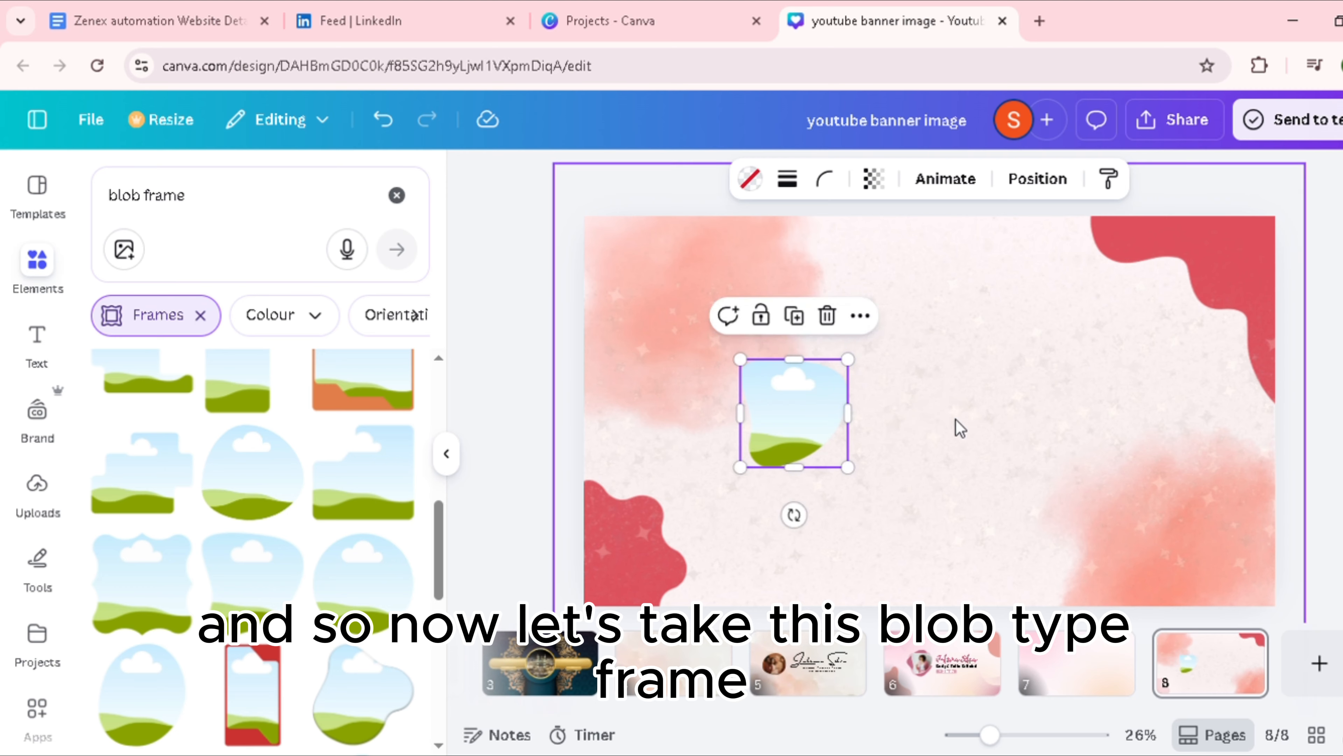
# Step: Clear the element search, add a heading text box, and scale it to about size 99 just right of the blob frame
pyautogui.click(236, 205)
pyautogui.click(397, 195)
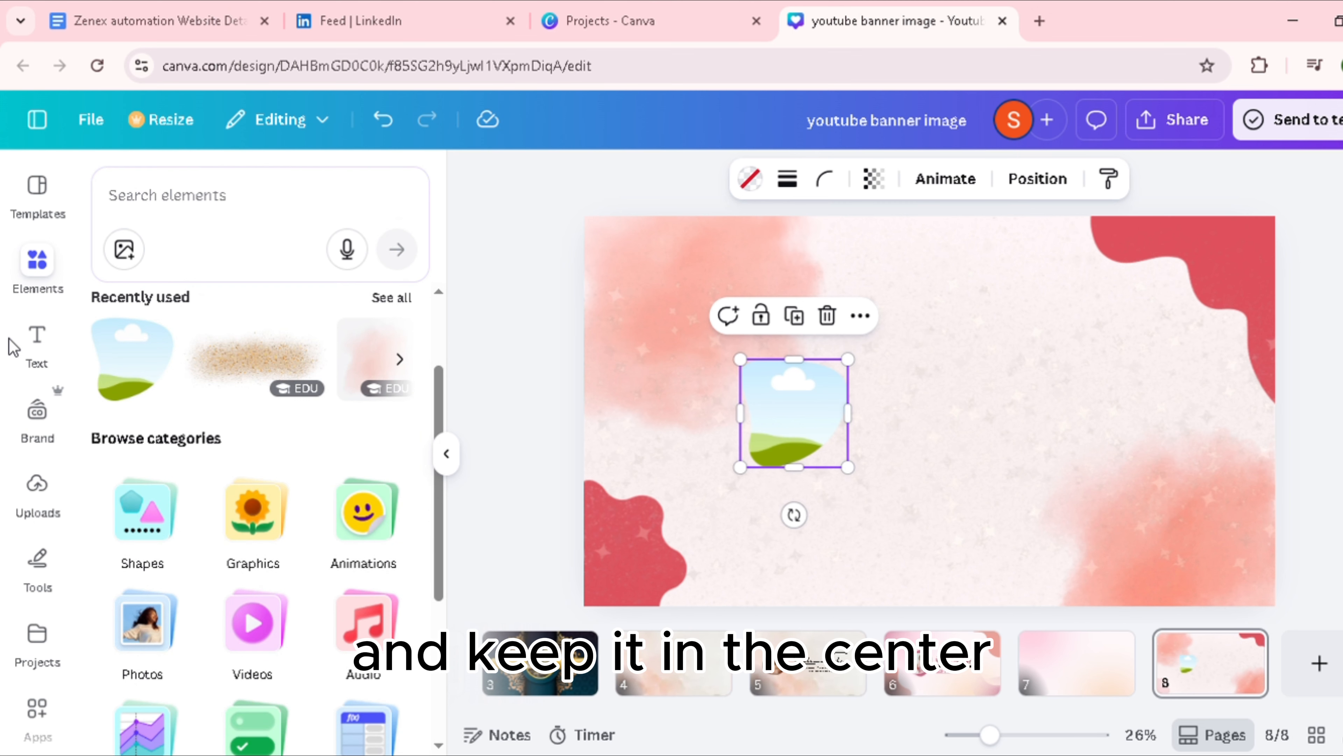
pyautogui.click(38, 349)
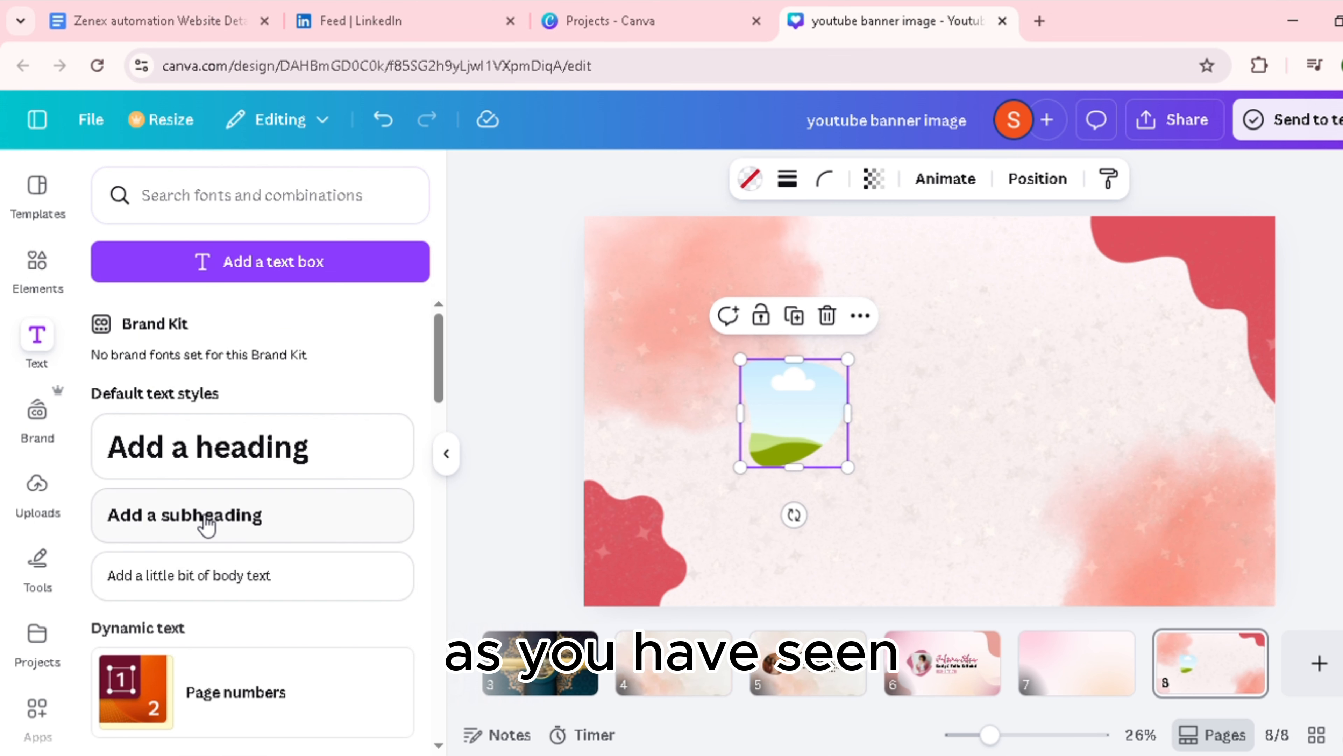
pyautogui.click(318, 456)
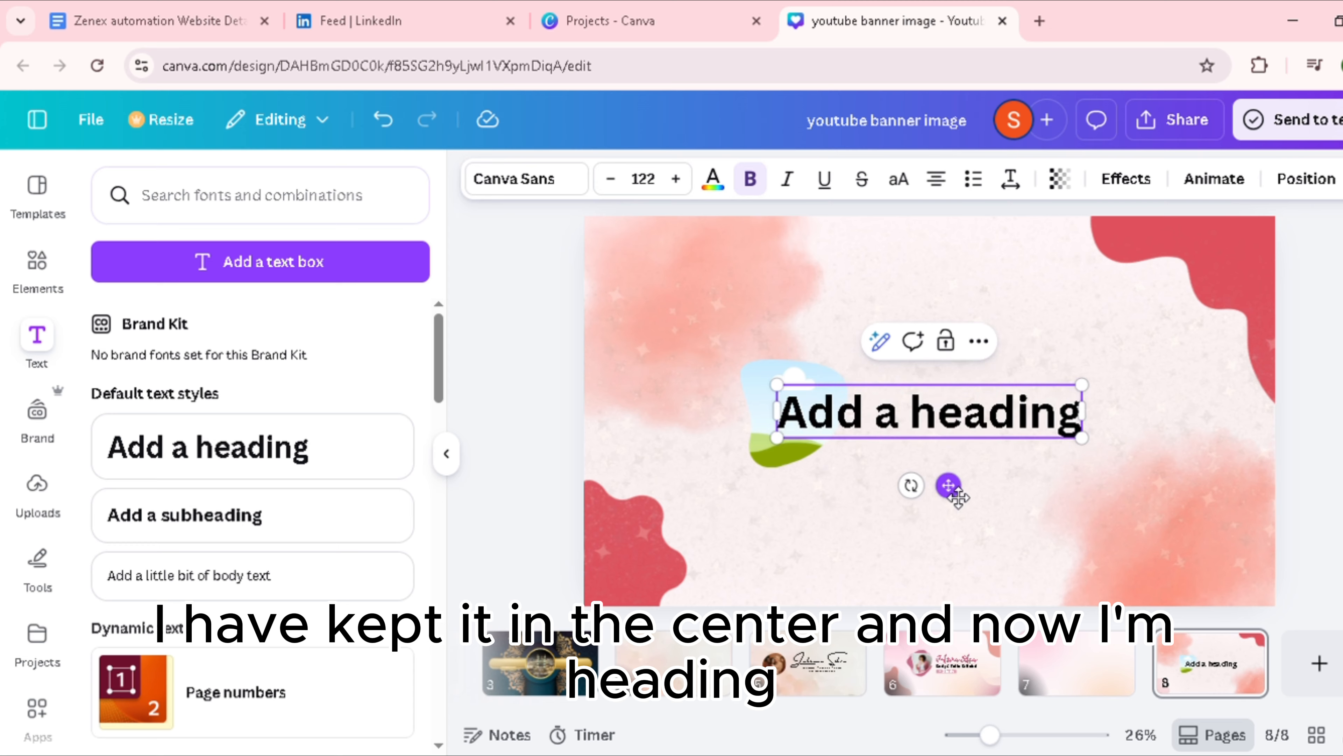
pyautogui.moveTo(949, 487); pyautogui.dragTo(1052, 471)
pyautogui.moveTo(1191, 370); pyautogui.dragTo(1122, 377)
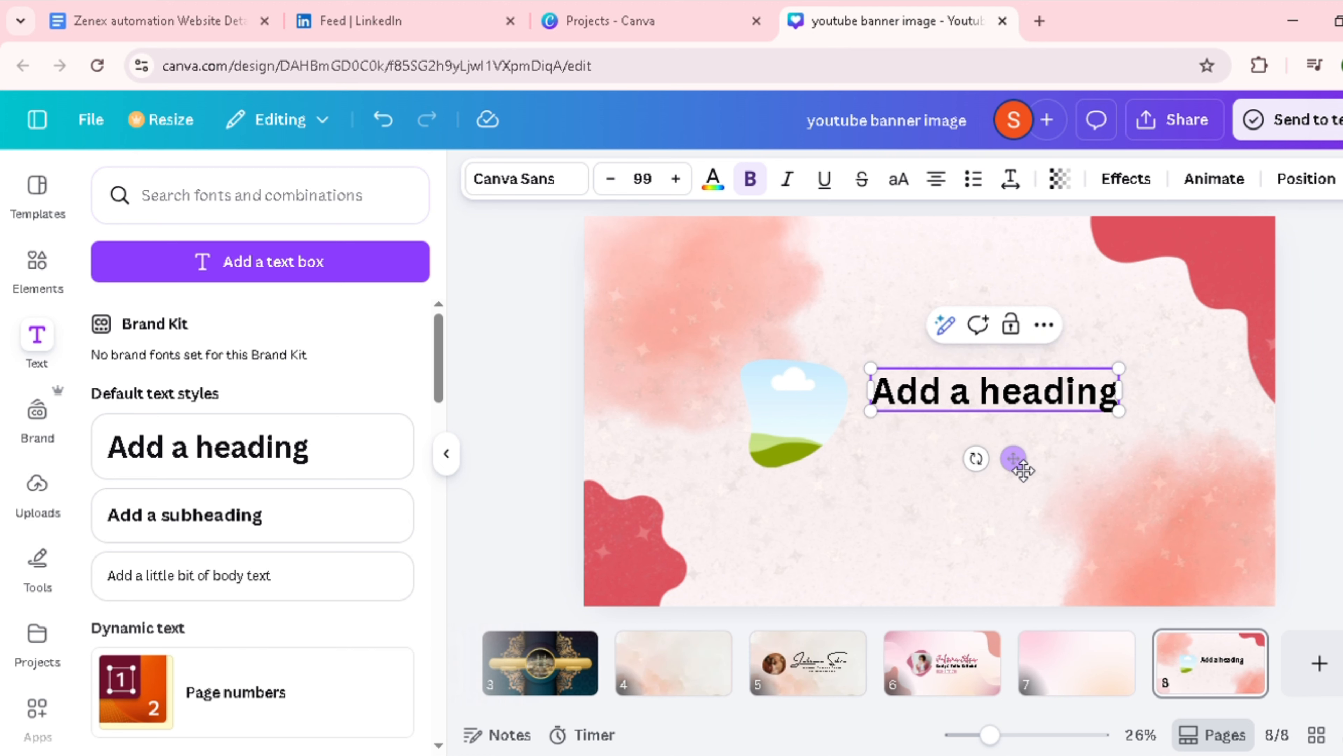
# Step: Nudge the heading slightly upward beside the blob frame and set its font to Amsterdam Four
pyautogui.moveTo(1014, 462); pyautogui.dragTo(1028, 464)
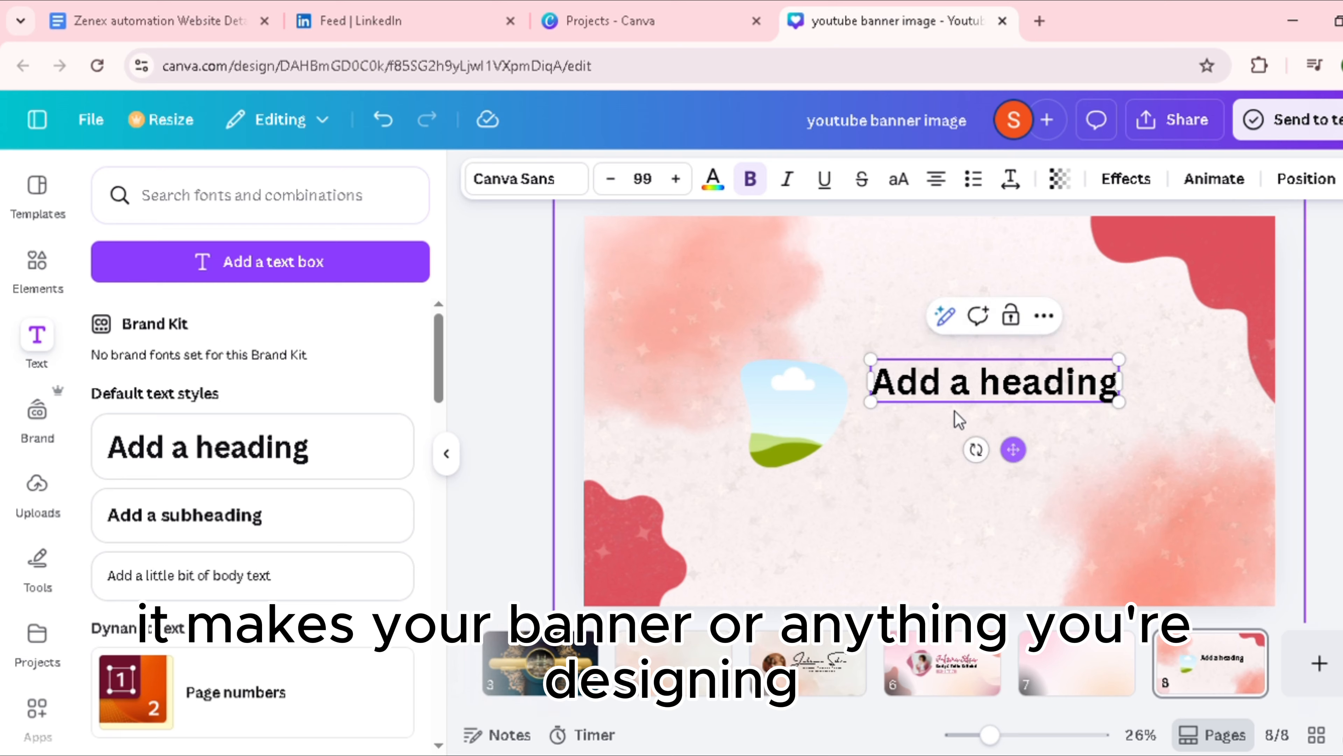
pyautogui.click(552, 180)
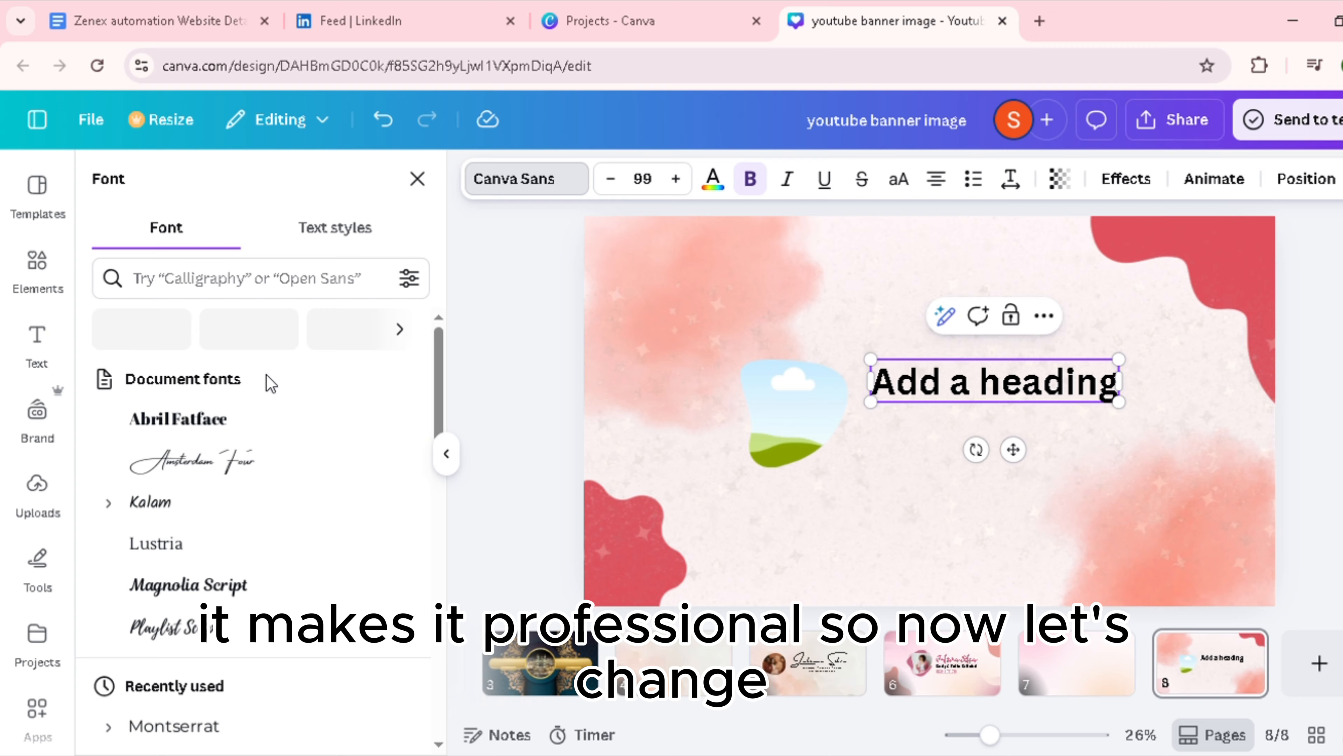
pyautogui.click(234, 470)
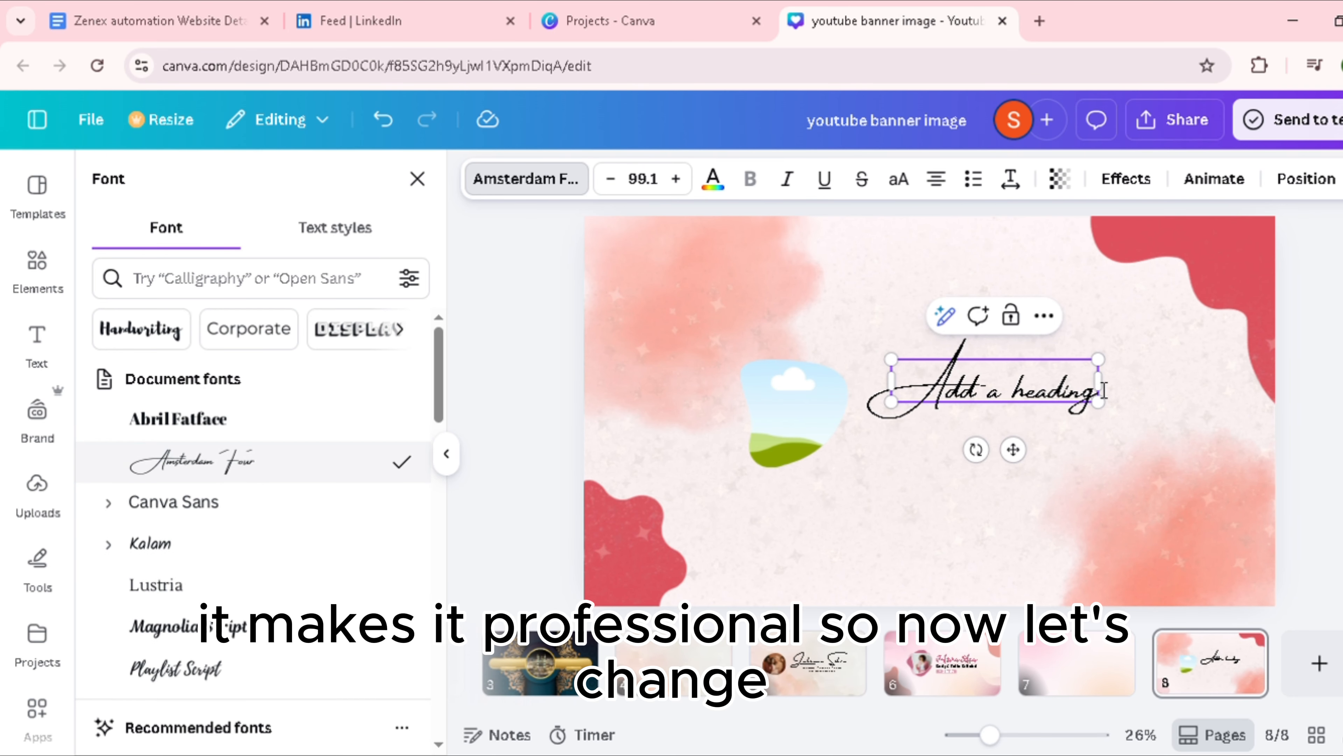
# Step: Clear the placeholder text from the heading, keeping its text box open for editing
pyautogui.press('BackSpace')
pyautogui.press('BackSpace')
pyautogui.press('BackSpace')
pyautogui.press('BackSpace')
pyautogui.press('BackSpace')
pyautogui.press('BackSpace')
pyautogui.press('BackSpace')
pyautogui.press('BackSpace')
pyautogui.press('BackSpace')
pyautogui.press('BackSpace')
pyautogui.press('BackSpace')
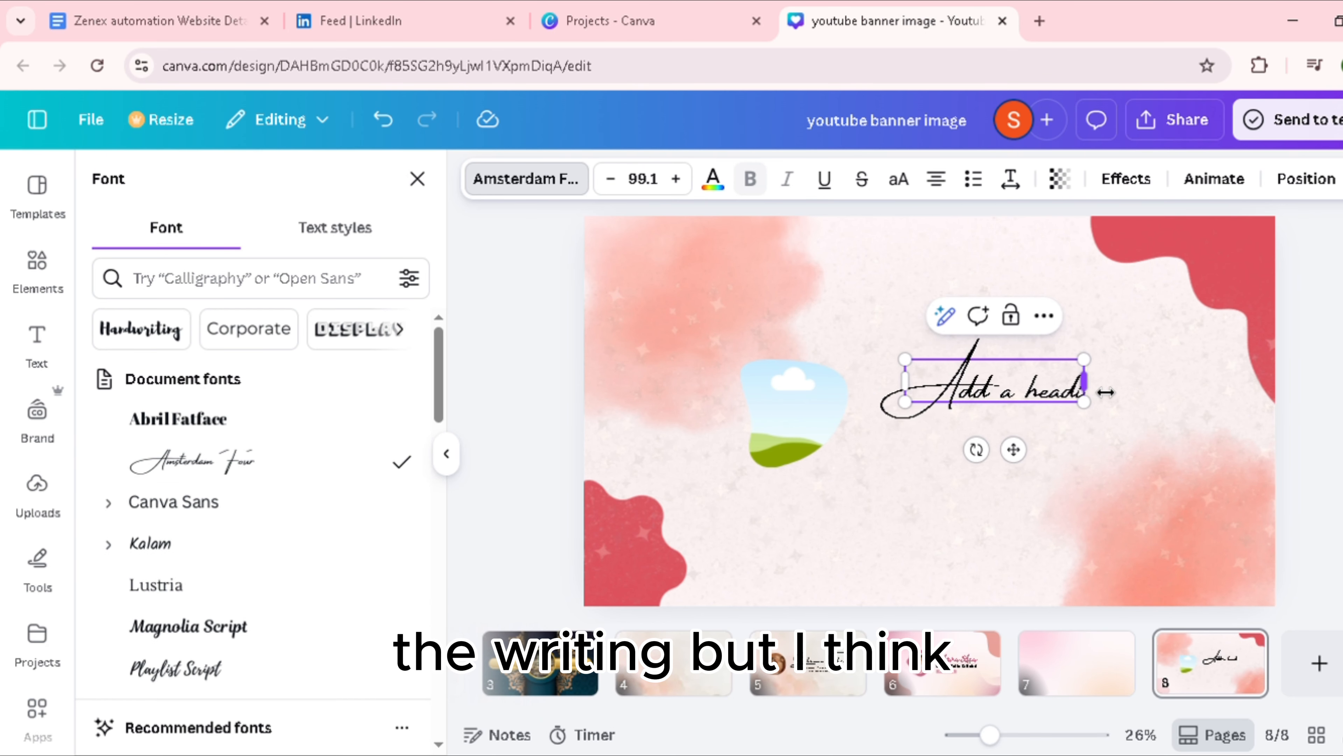
pyautogui.press('BackSpace')
pyautogui.press('BackSpace')
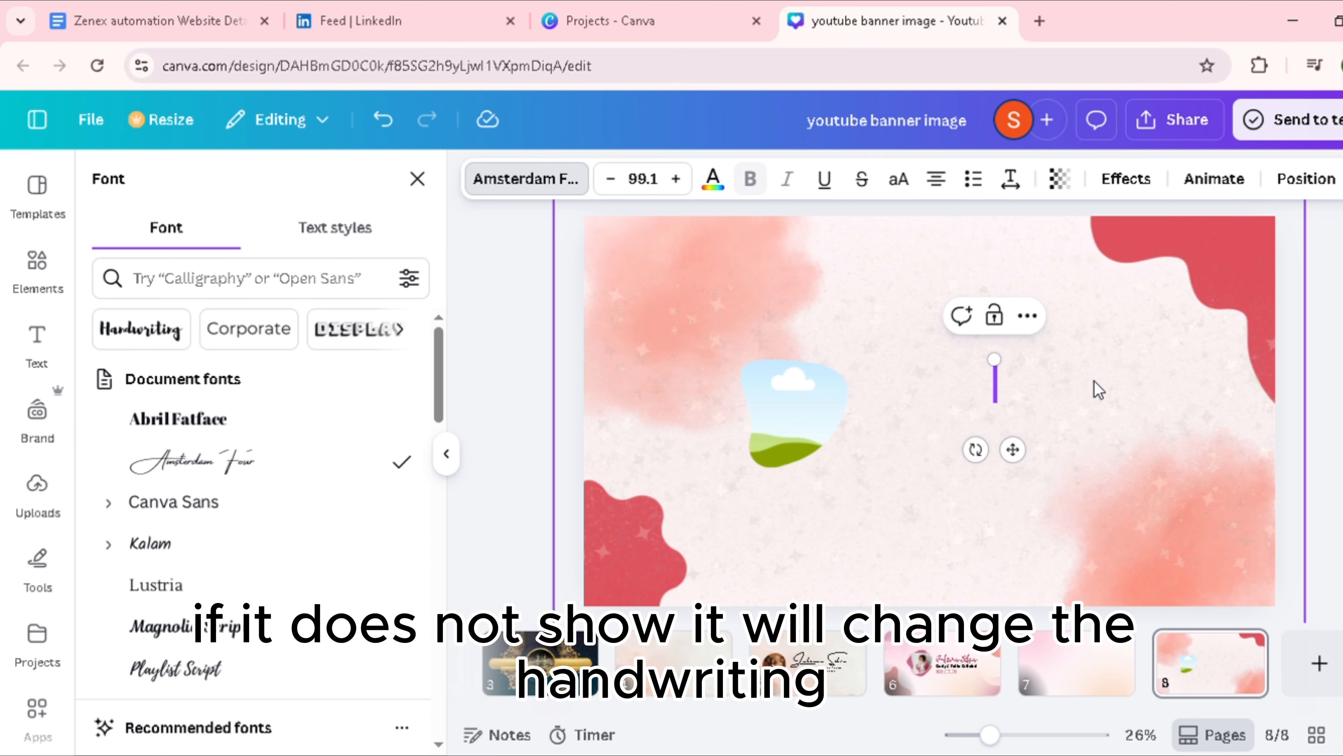
pyautogui.write('Bib')
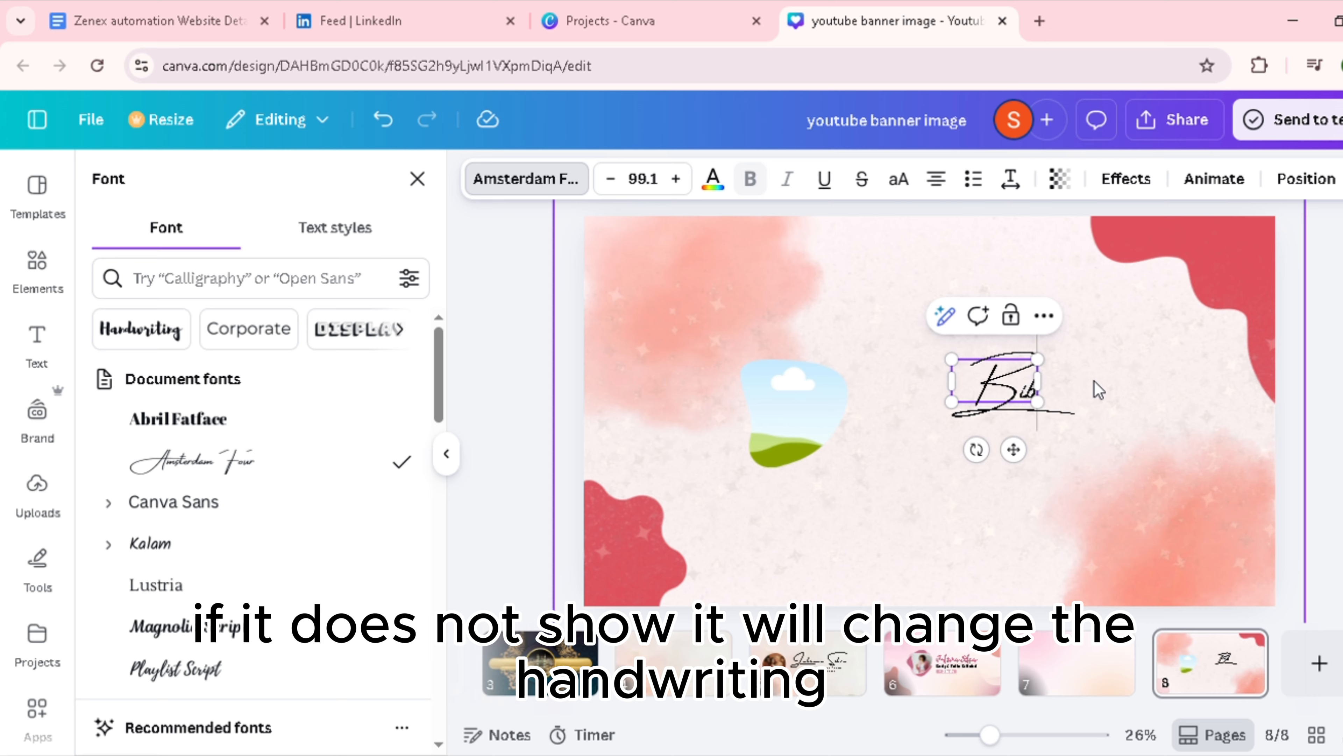
pyautogui.write('i Rug')
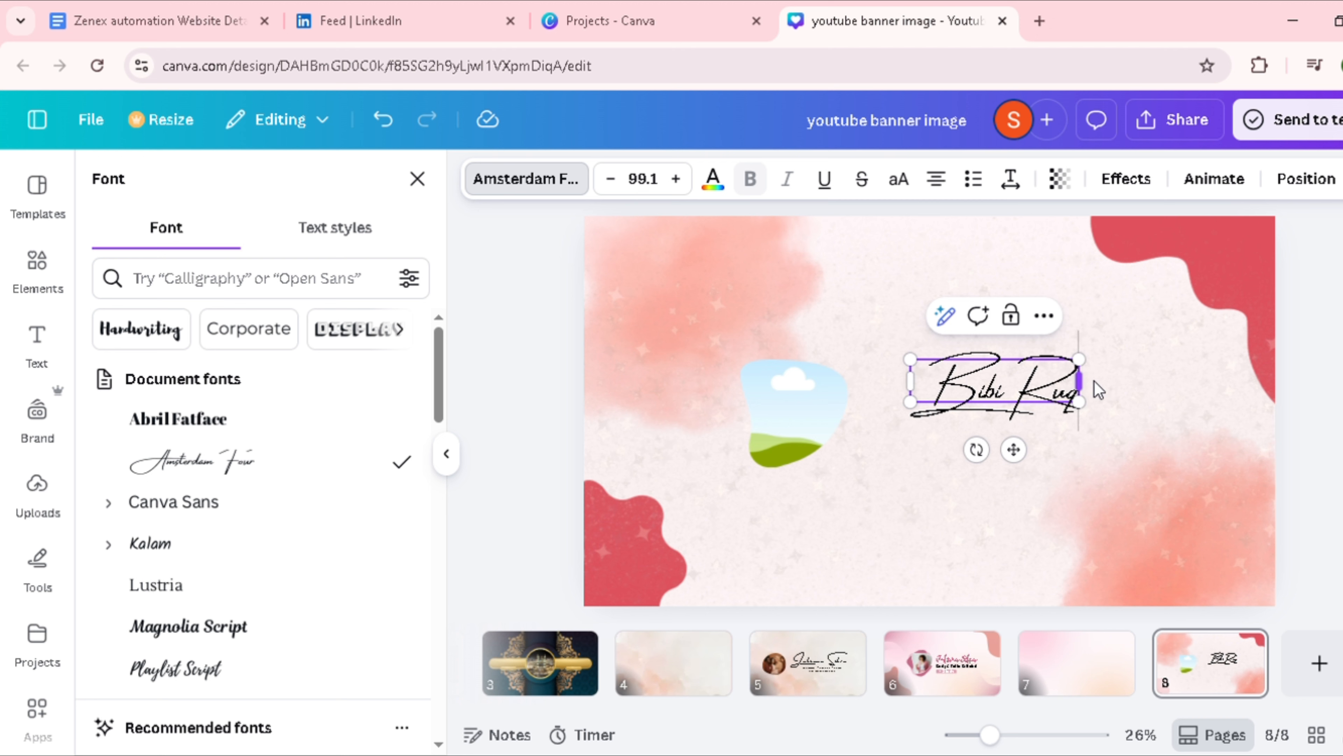
pyautogui.press('BackSpace')
pyautogui.press('BackSpace')
pyautogui.press('BackSpace')
pyautogui.press('BackSpace')
pyautogui.press('BackSpace')
pyautogui.press('BackSpace')
pyautogui.press('BackSpace')
pyautogui.press('BackSpace')
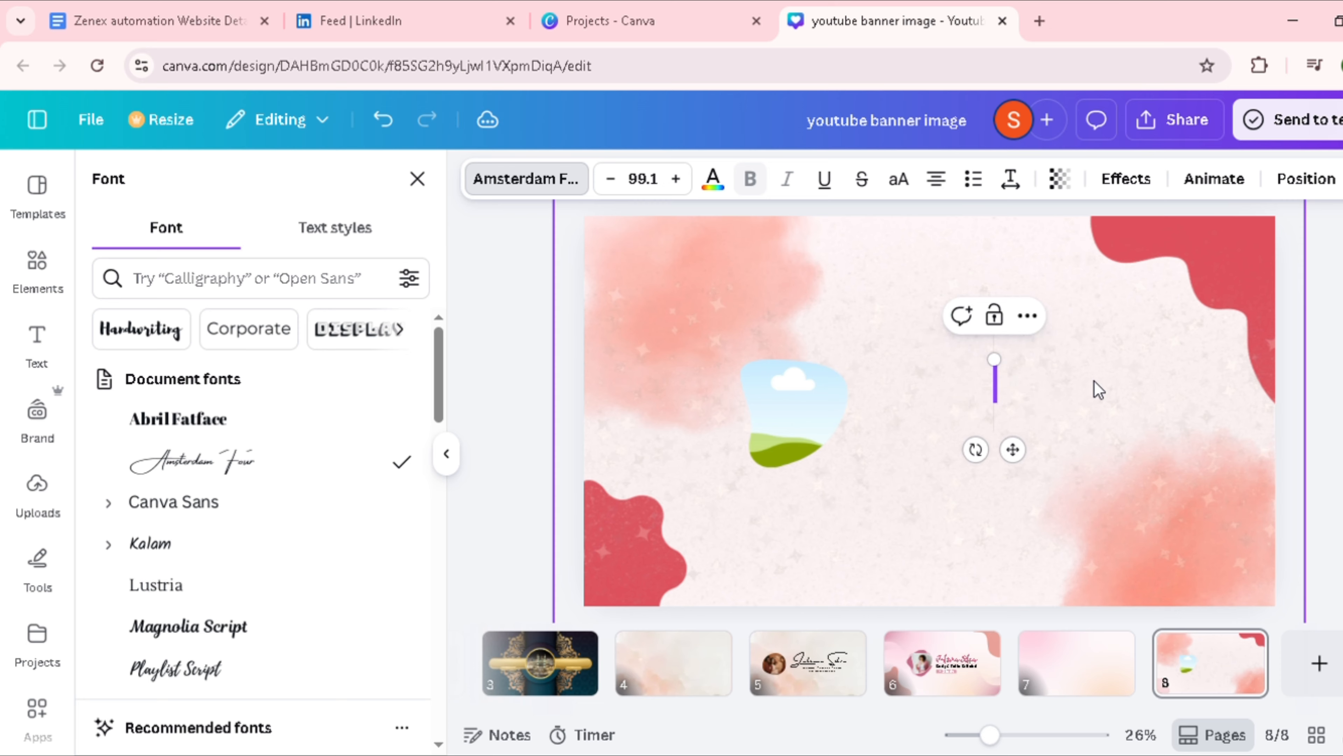
# Step: Enter the channel owner's first name followed by "Designs" as the heading text
pyautogui.write('Ruqayya')
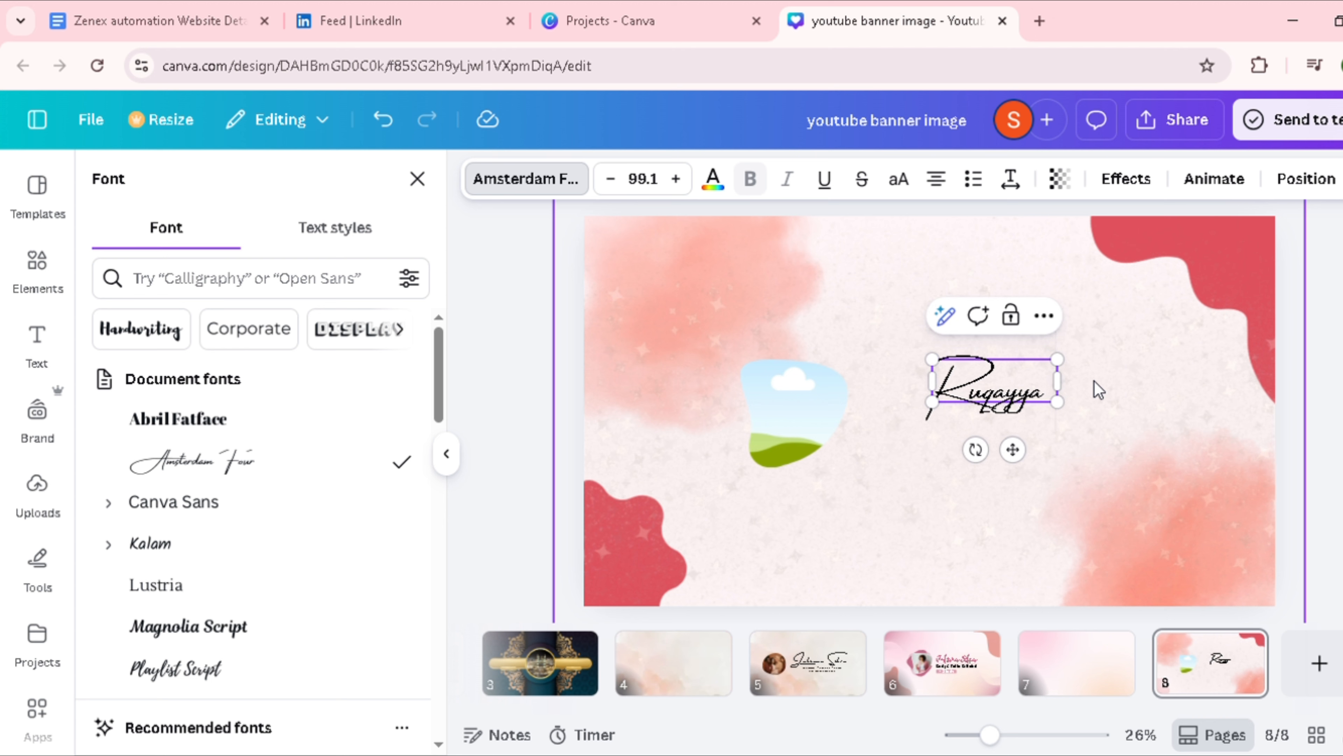
pyautogui.write(' Designs')
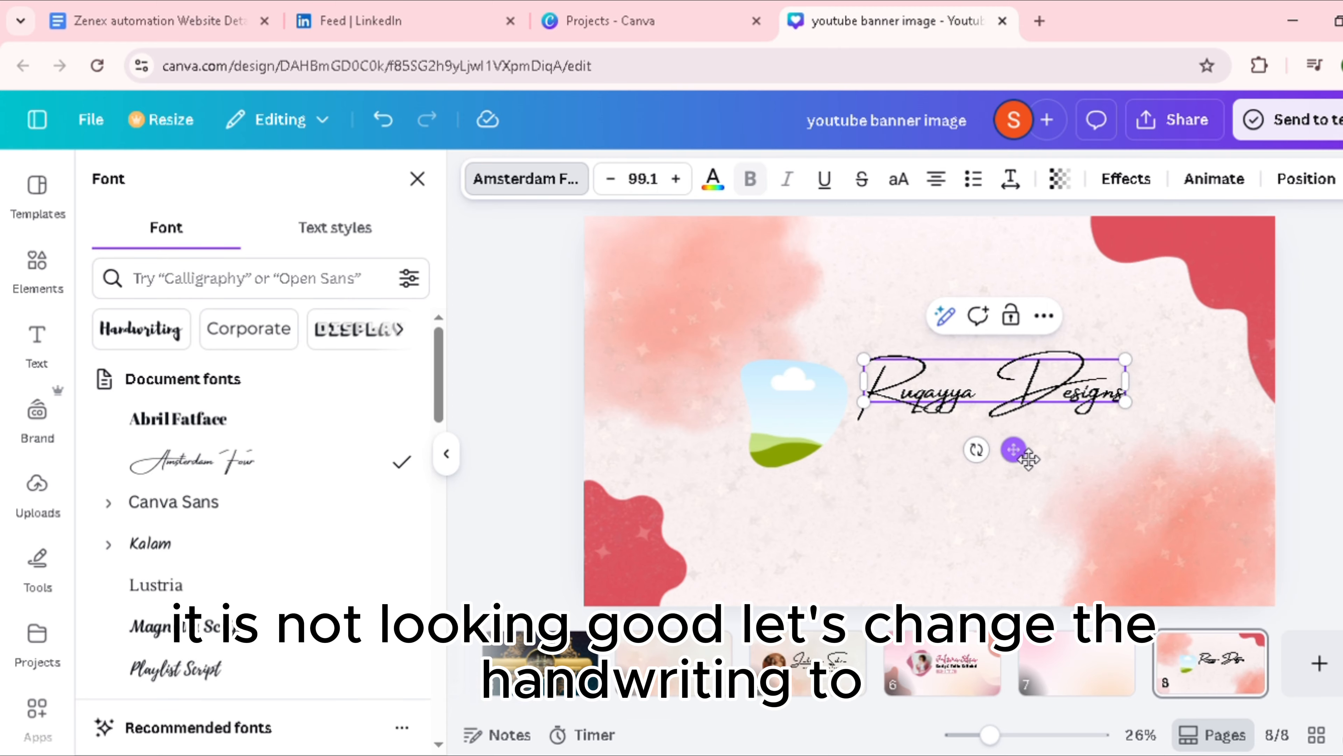
# Step: Set the heading's font to Playlist Script, and widen its text box slightly while keeping it just right of the blob frame
pyautogui.moveTo(1030, 467)
pyautogui.mouseDown()
pyautogui.moveTo(1031, 450)
pyautogui.moveTo(1028, 468)
pyautogui.moveTo(1041, 464)
pyautogui.mouseUp()
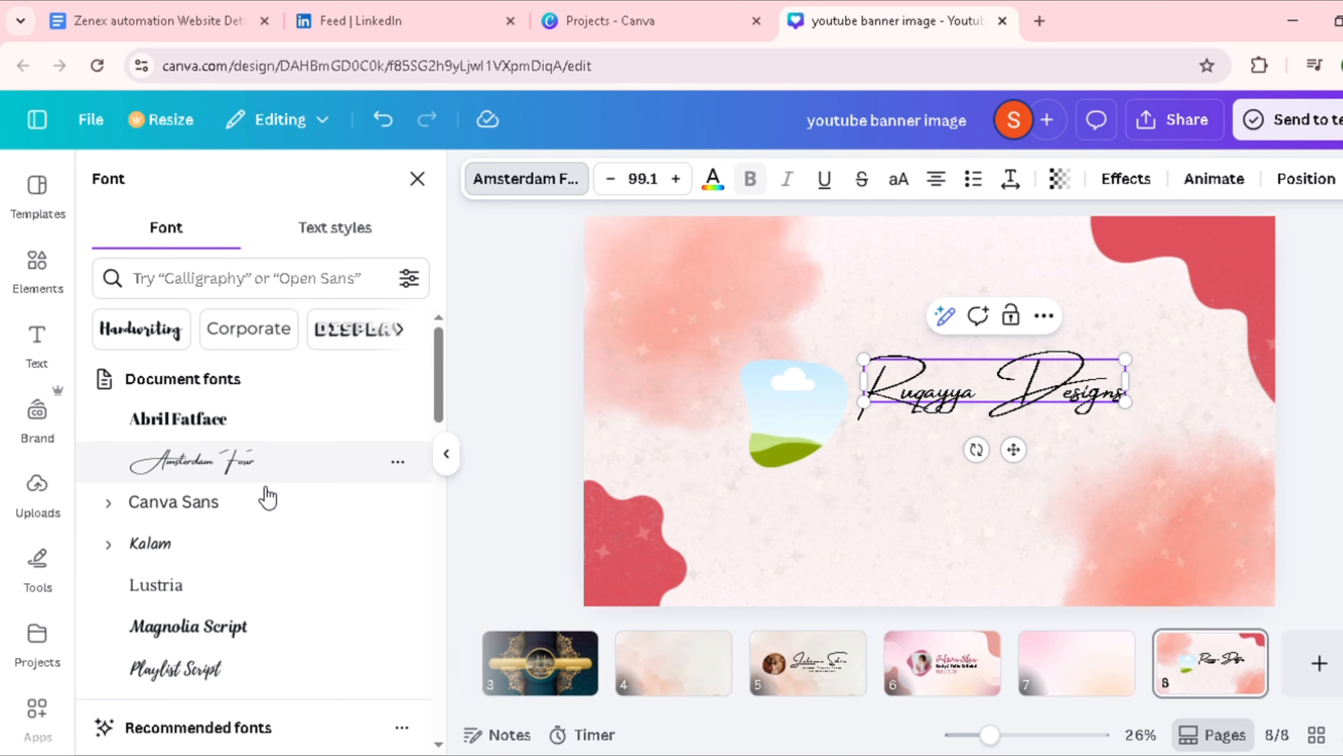
pyautogui.click(226, 673)
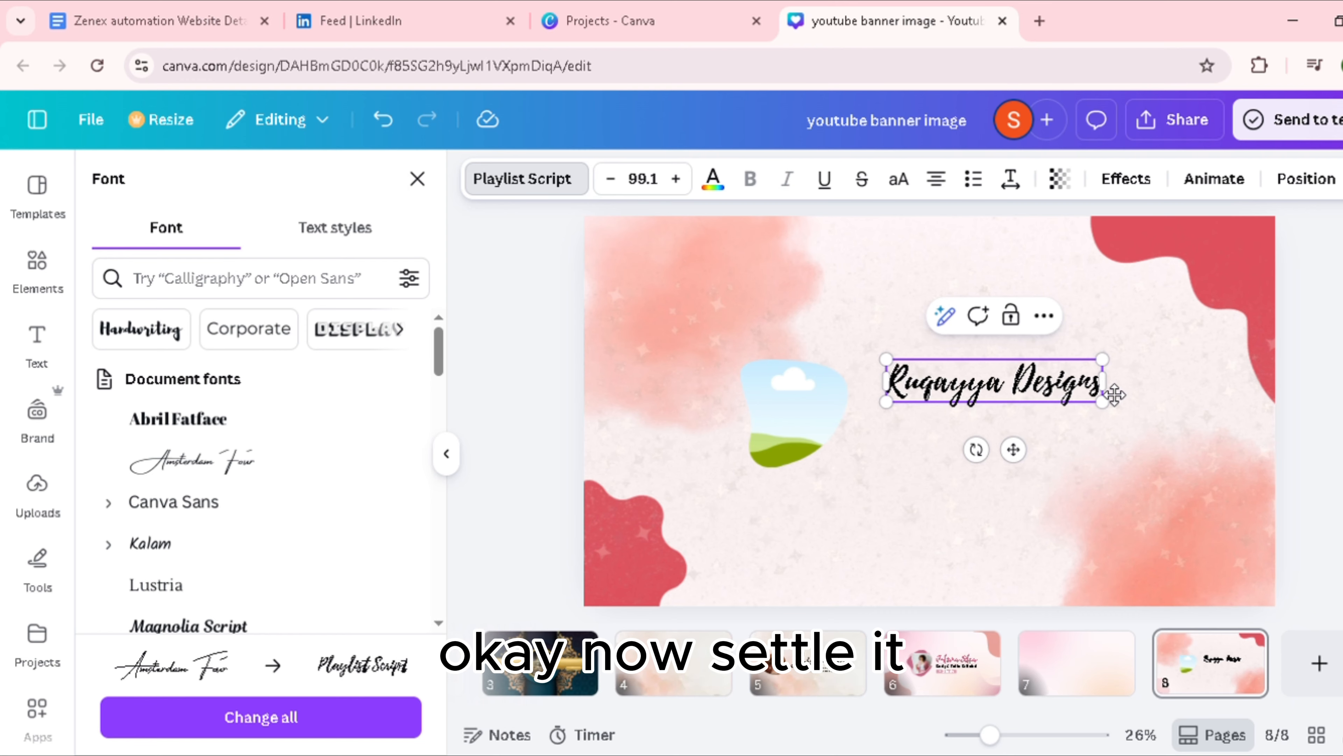
pyautogui.moveTo(1115, 395); pyautogui.dragTo(1131, 393)
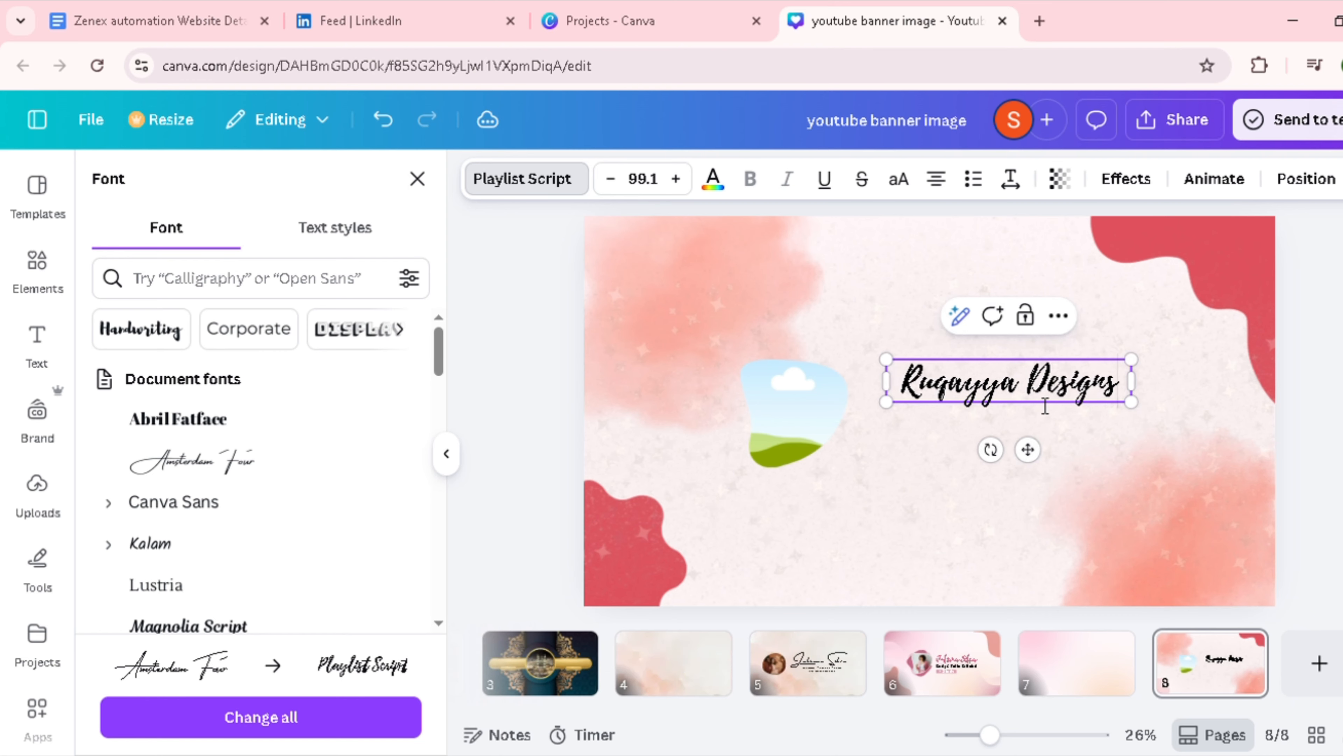
pyautogui.moveTo(1028, 451); pyautogui.dragTo(1034, 455)
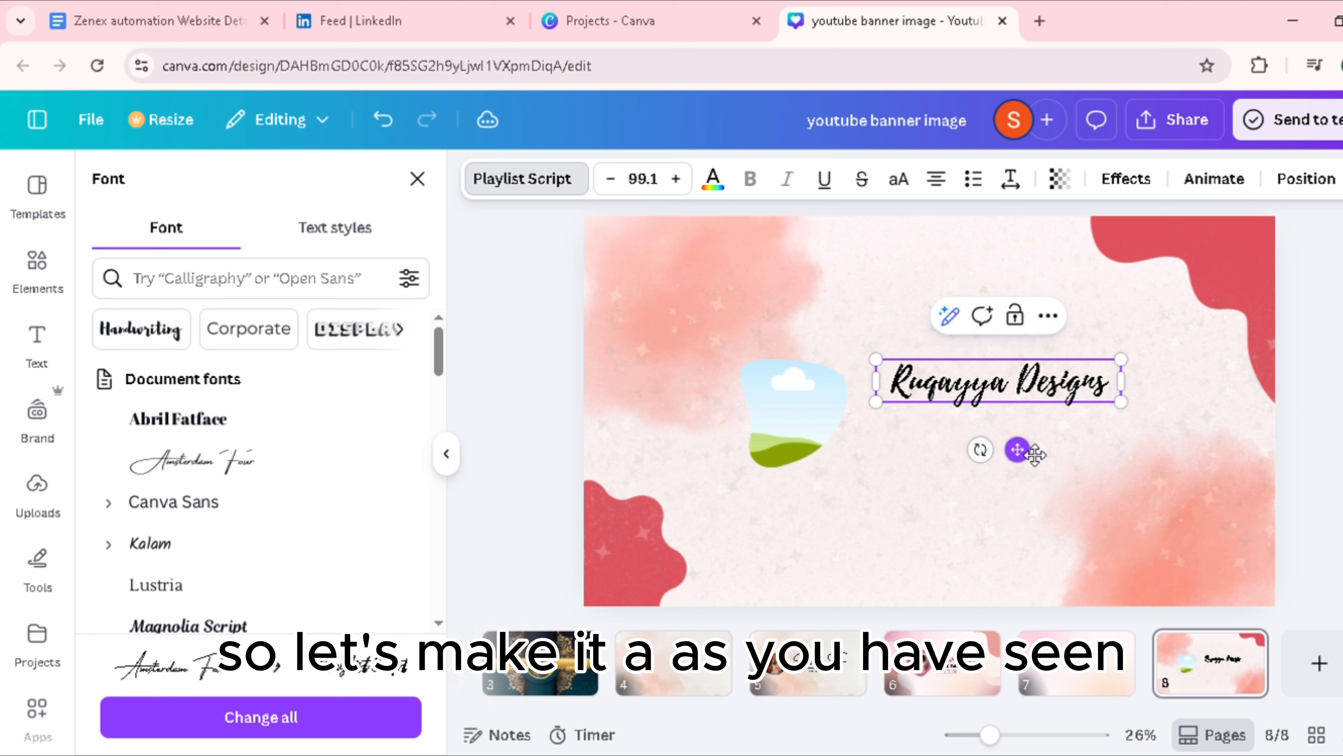
pyautogui.click(1337, 429)
pyautogui.click(926, 401)
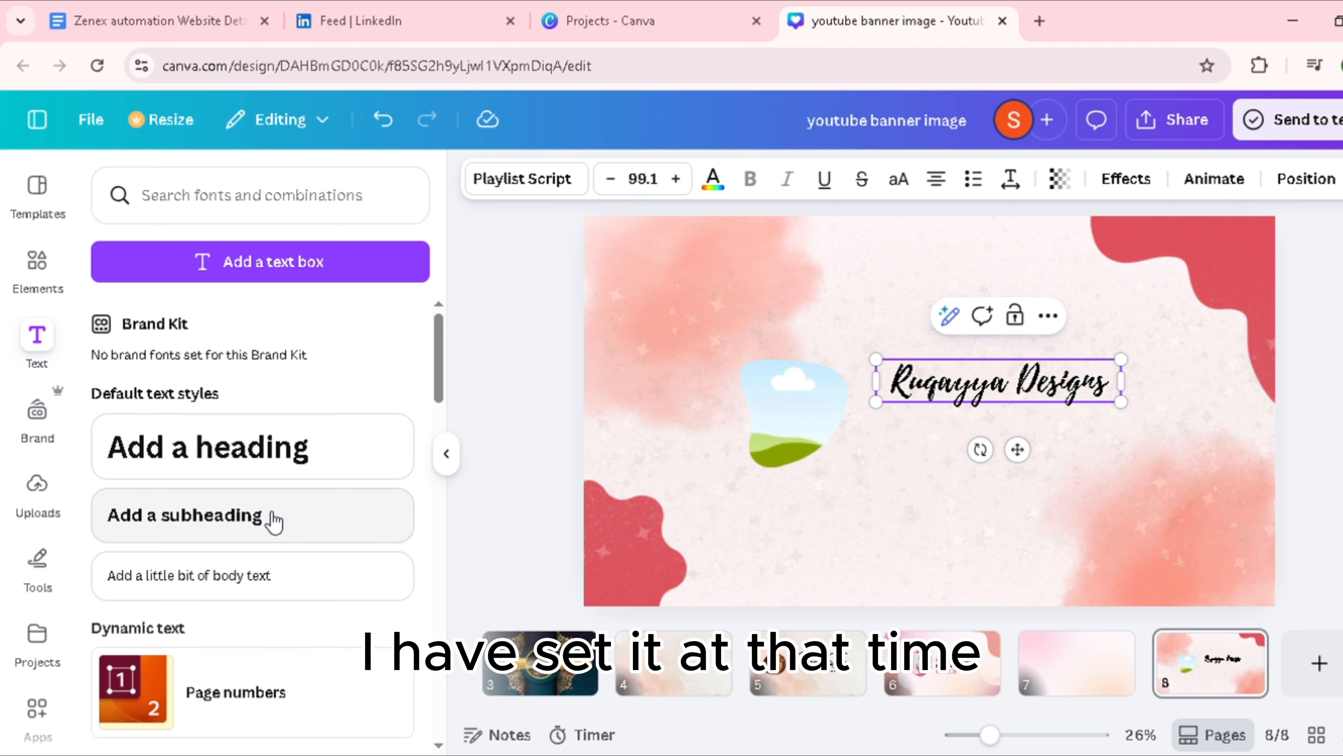
# Step: Add a subheading in the Magnolia Script font and place it just below the heading
pyautogui.click(212, 521)
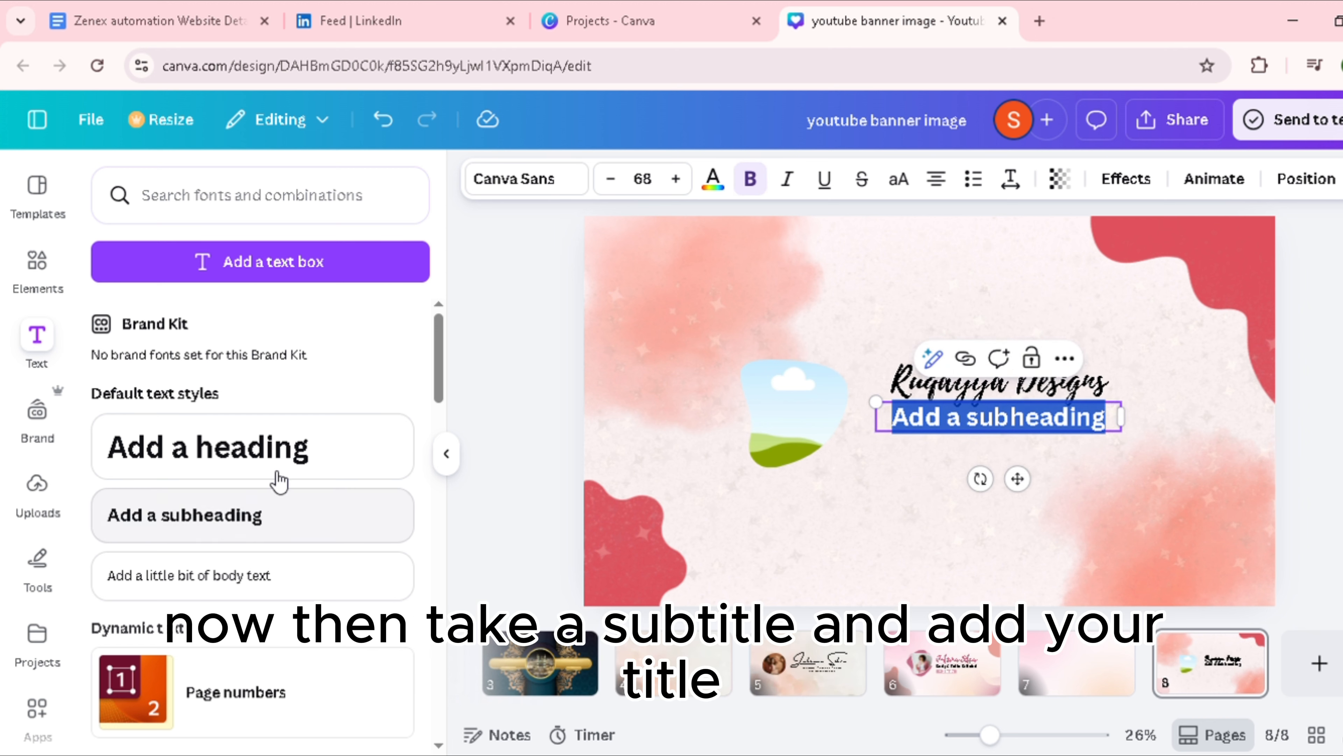
pyautogui.click(570, 181)
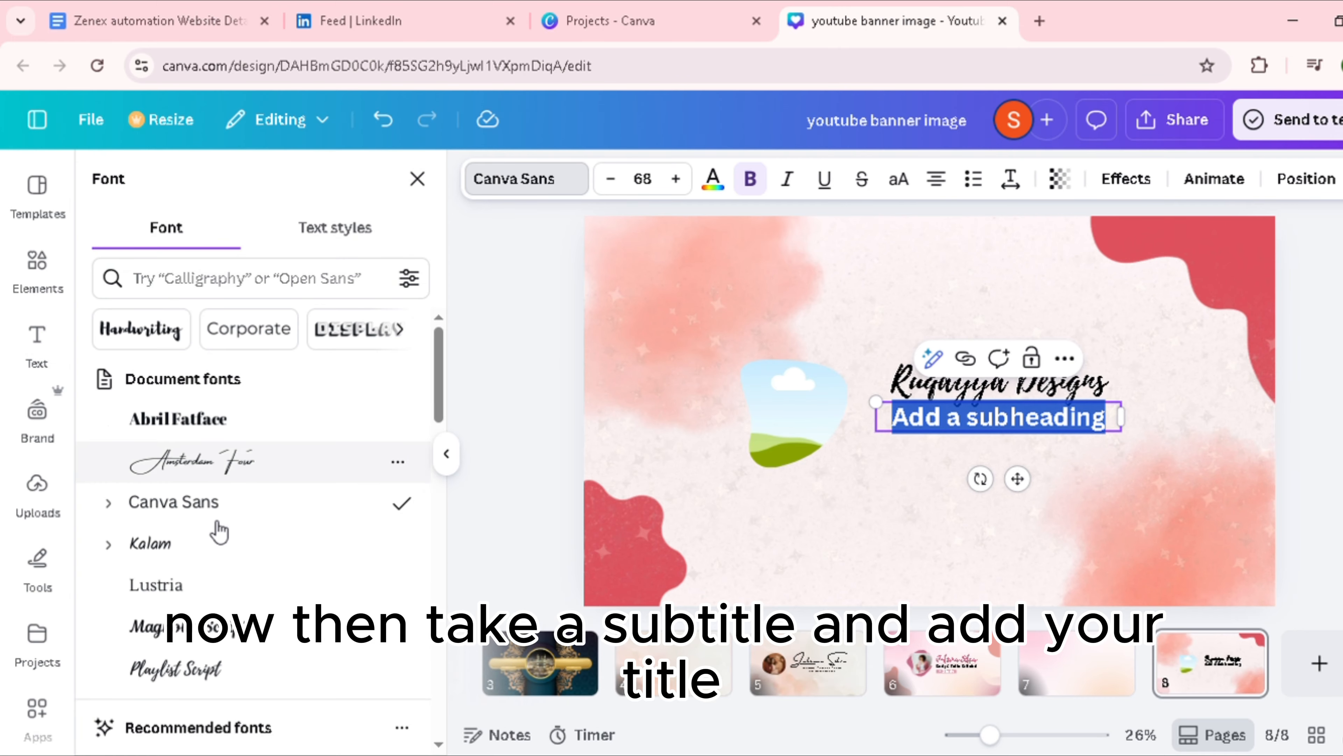
pyautogui.click(191, 629)
pyautogui.moveTo(1017, 478); pyautogui.dragTo(1017, 507)
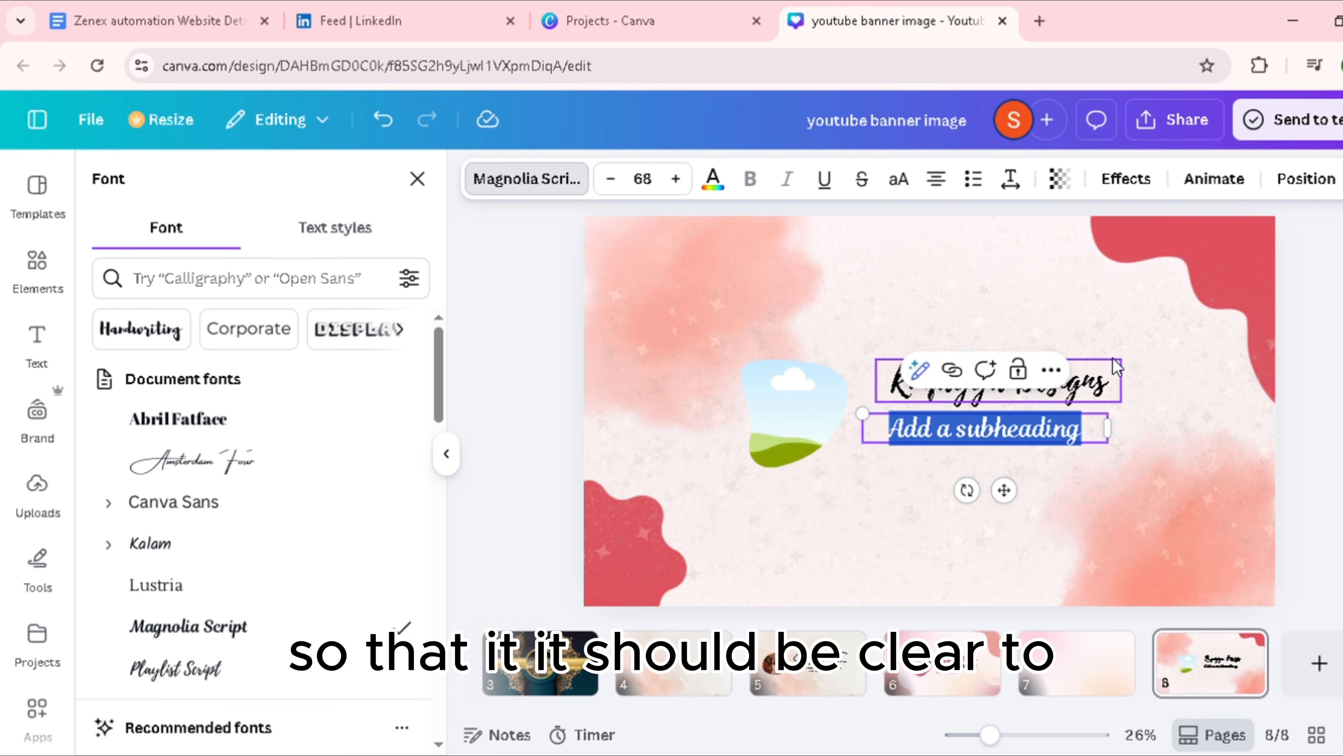
pyautogui.press('Delete')
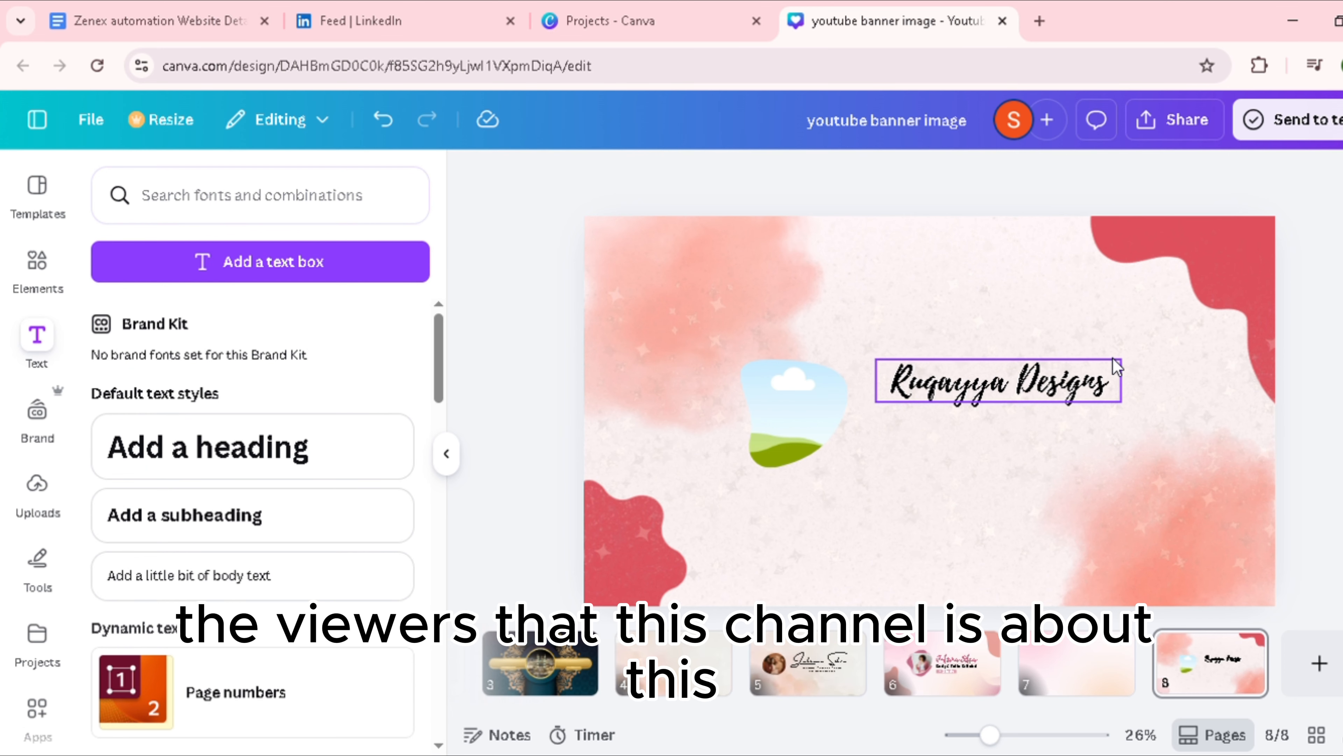
pyautogui.hotkey('ctrl', 'z')
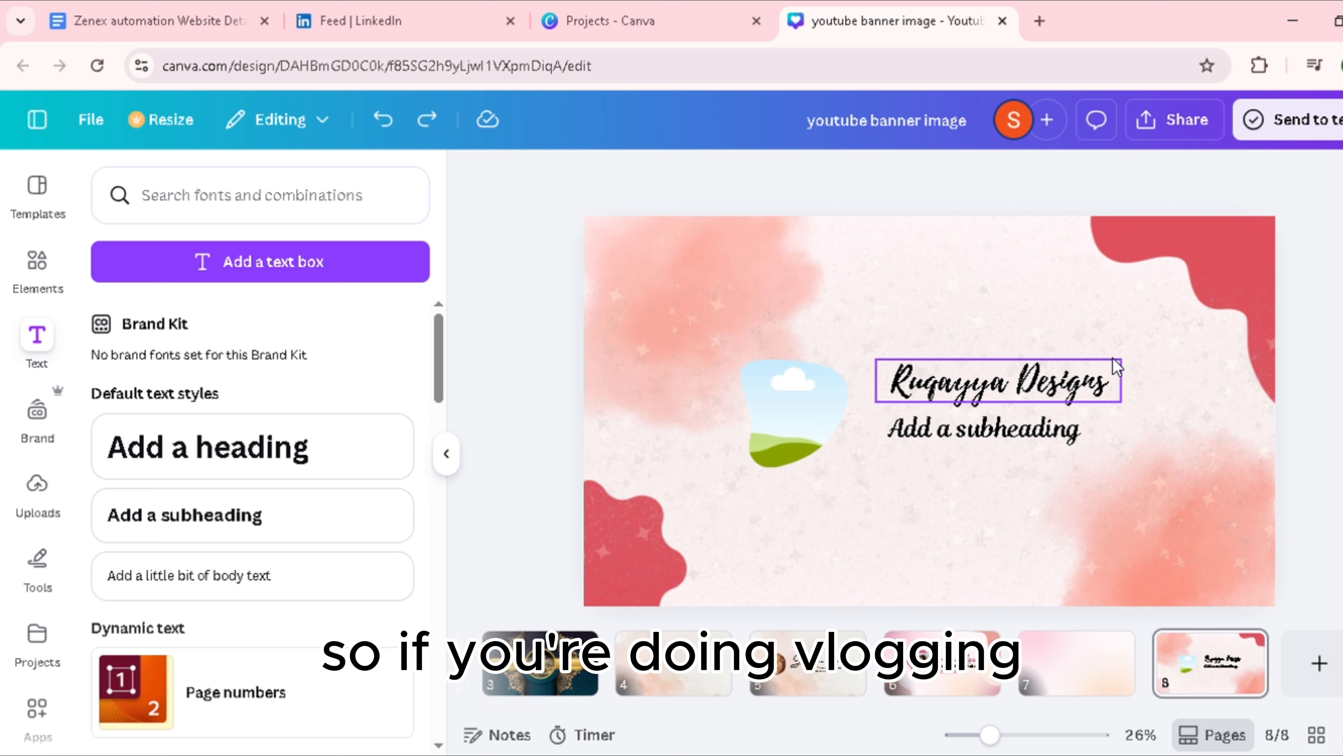
# Step: Replace the subheading text with "Canva designing . Website designing" and widen its box so the text fits on one line
pyautogui.click(1052, 443)
pyautogui.click(1086, 441)
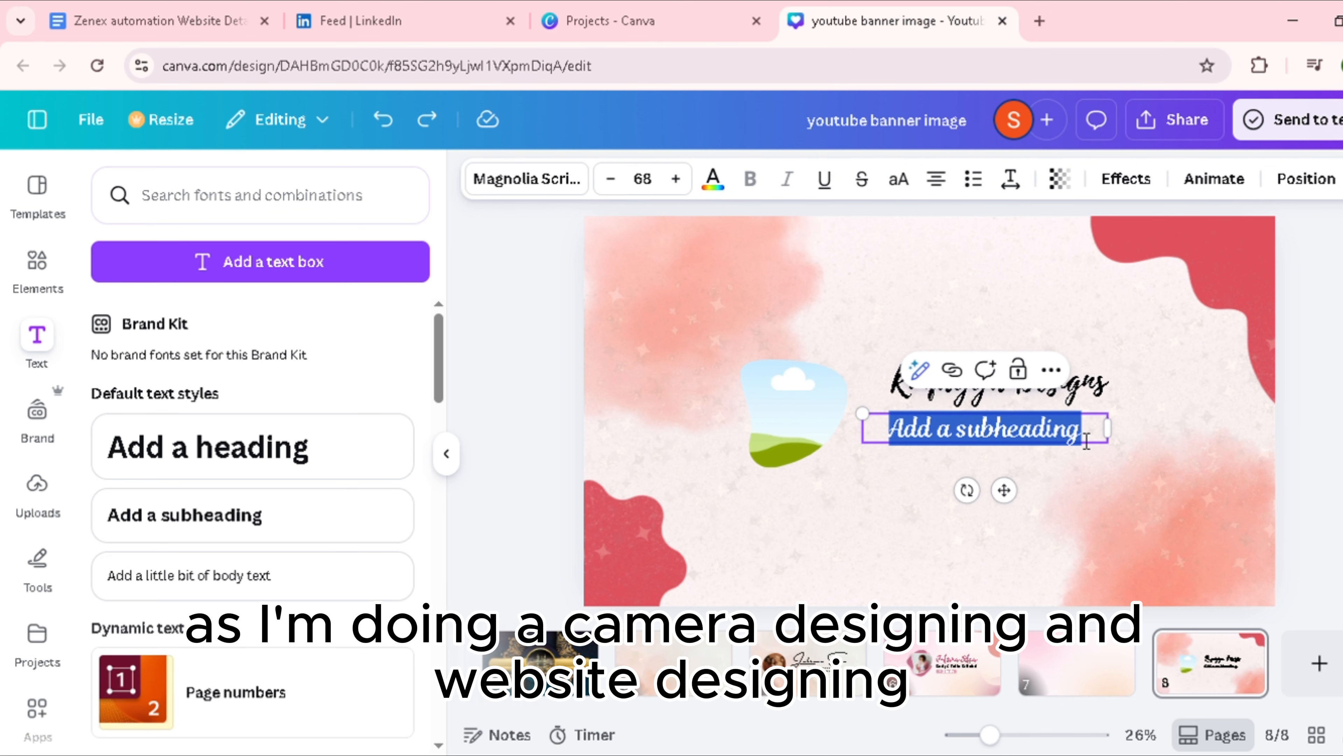
pyautogui.write('canva d')
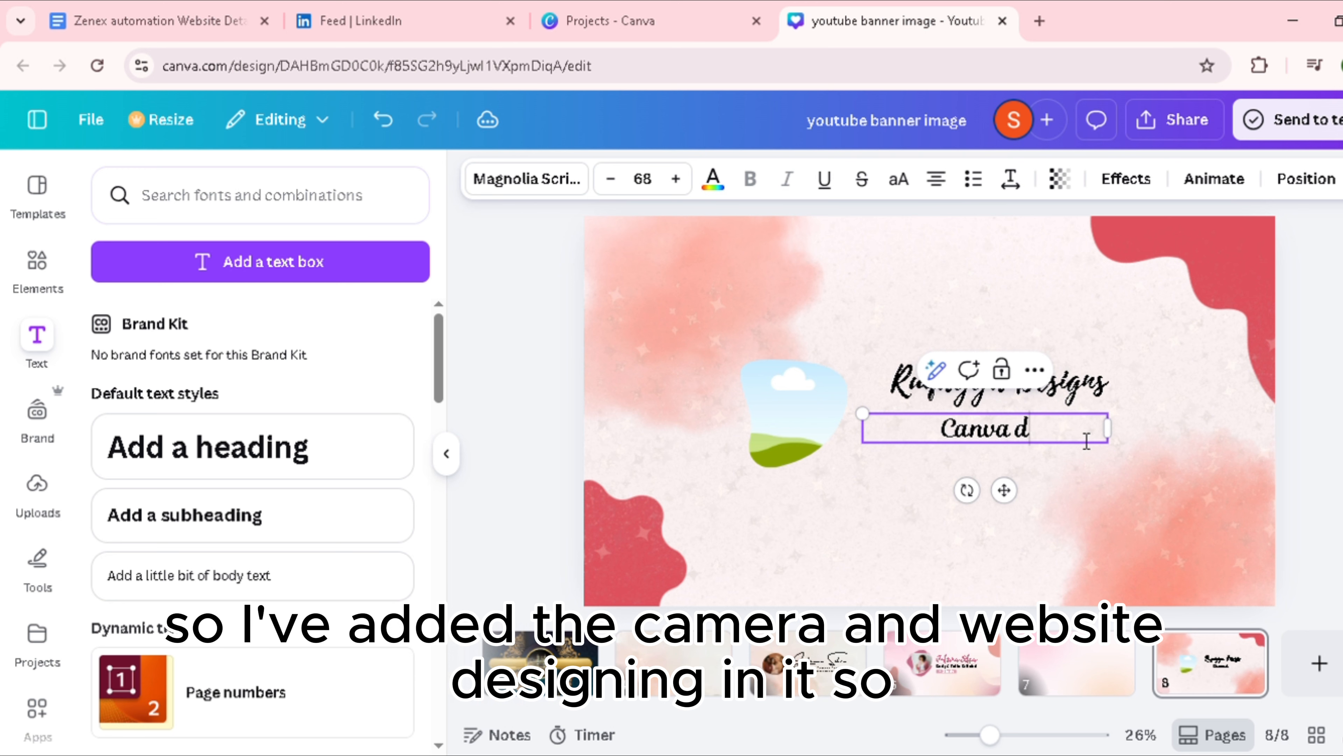
pyautogui.write('esig')
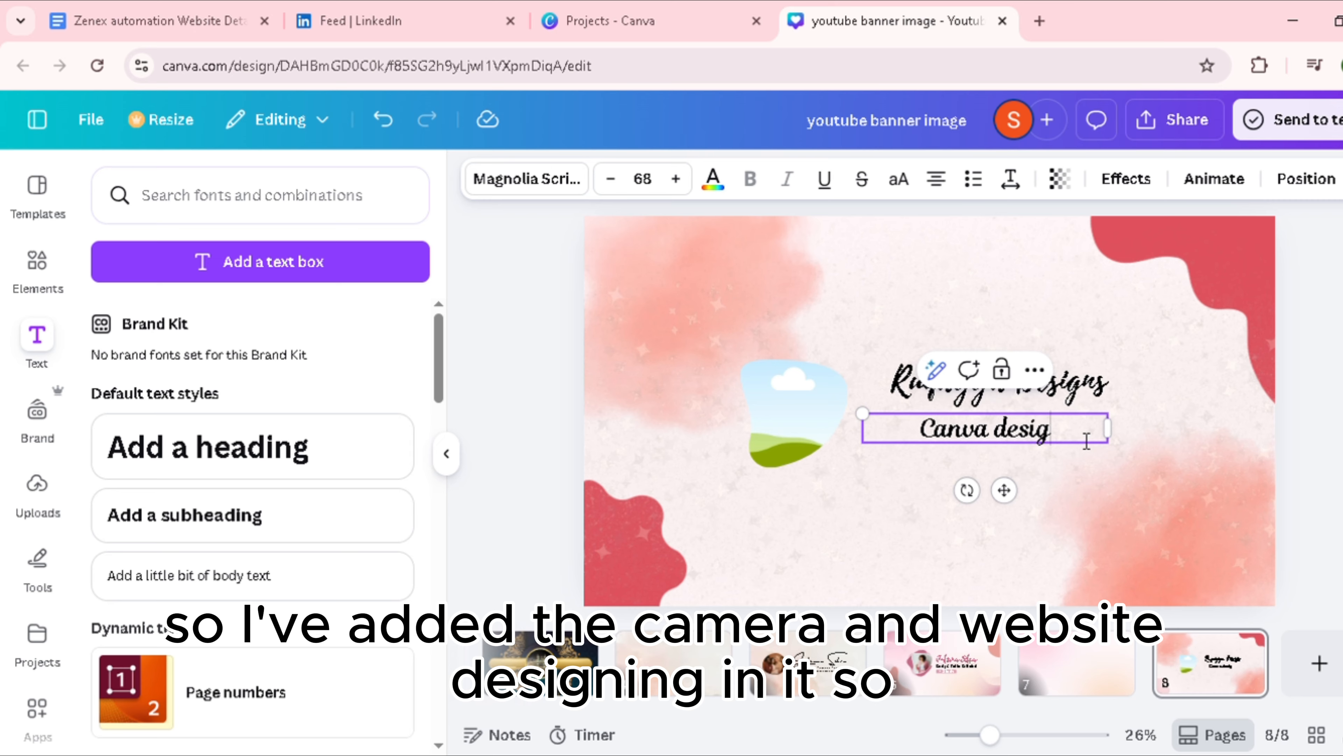
pyautogui.write('ning . We')
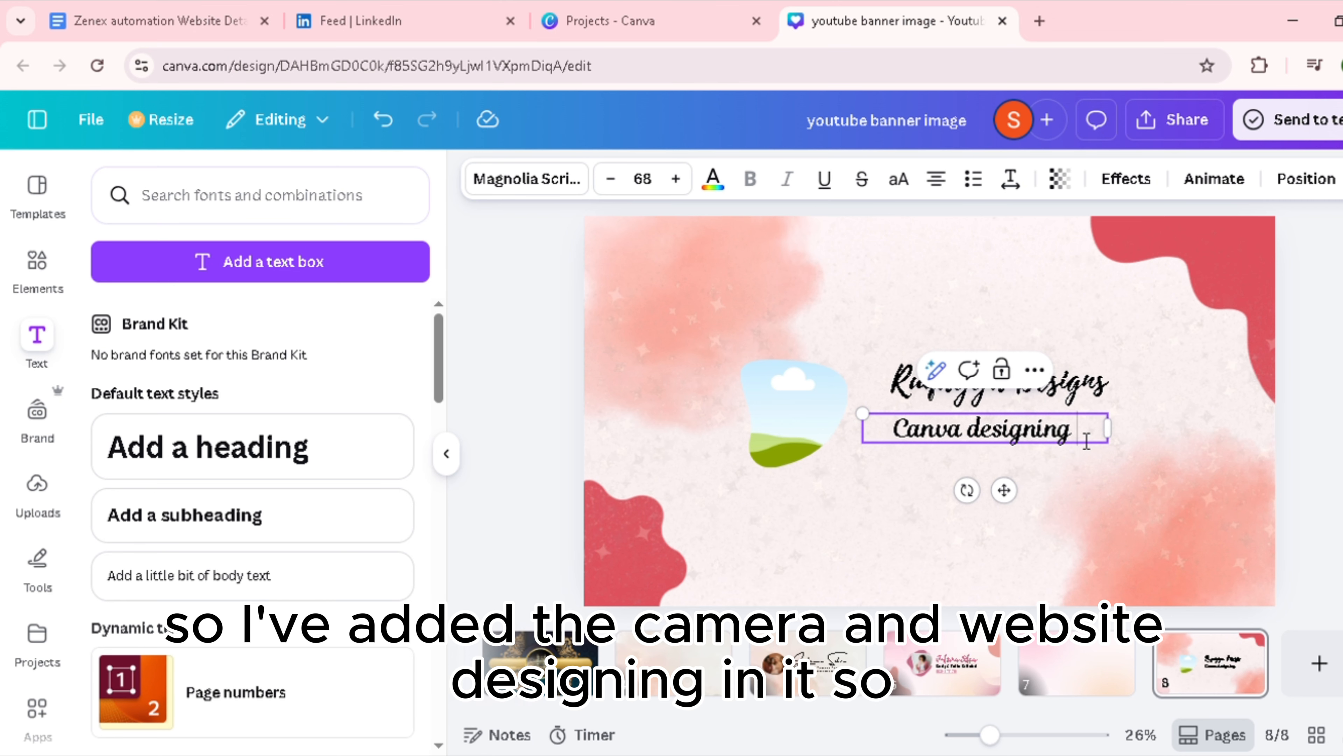
pyautogui.write('bsu')
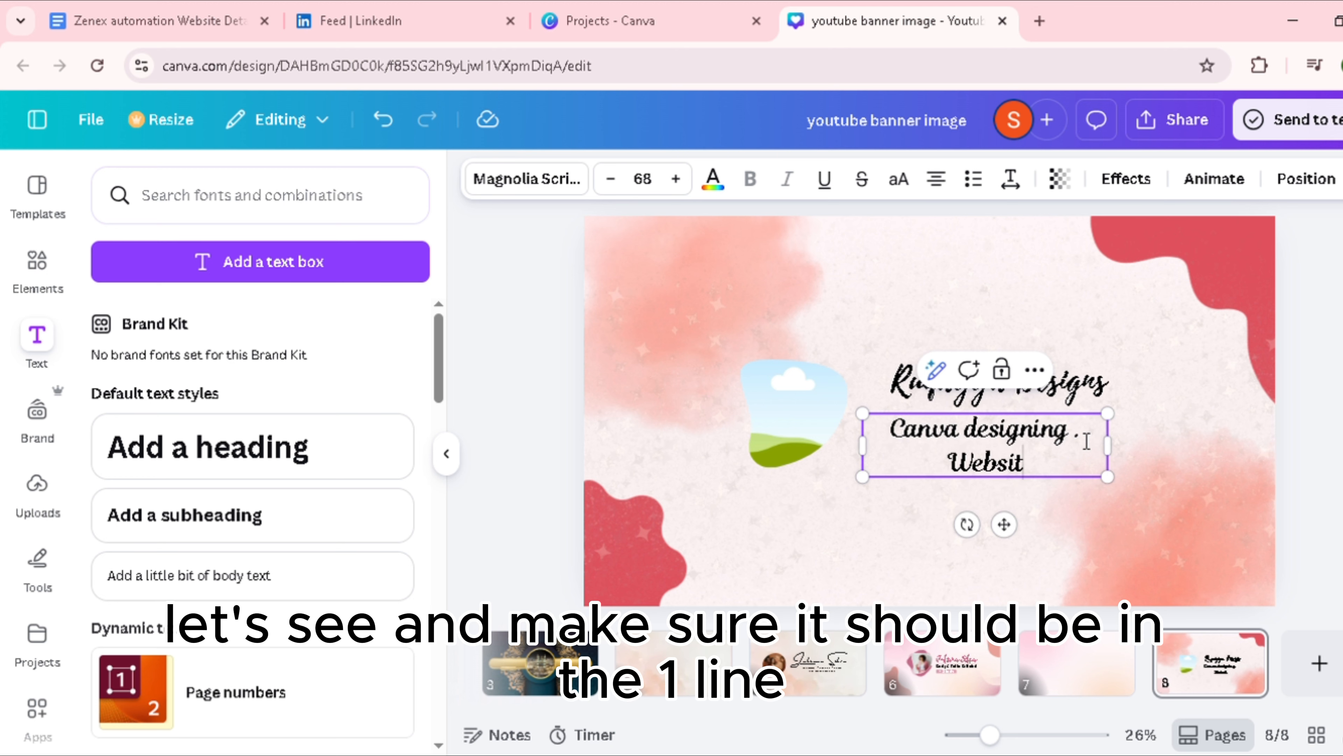
pyautogui.write('te designing')
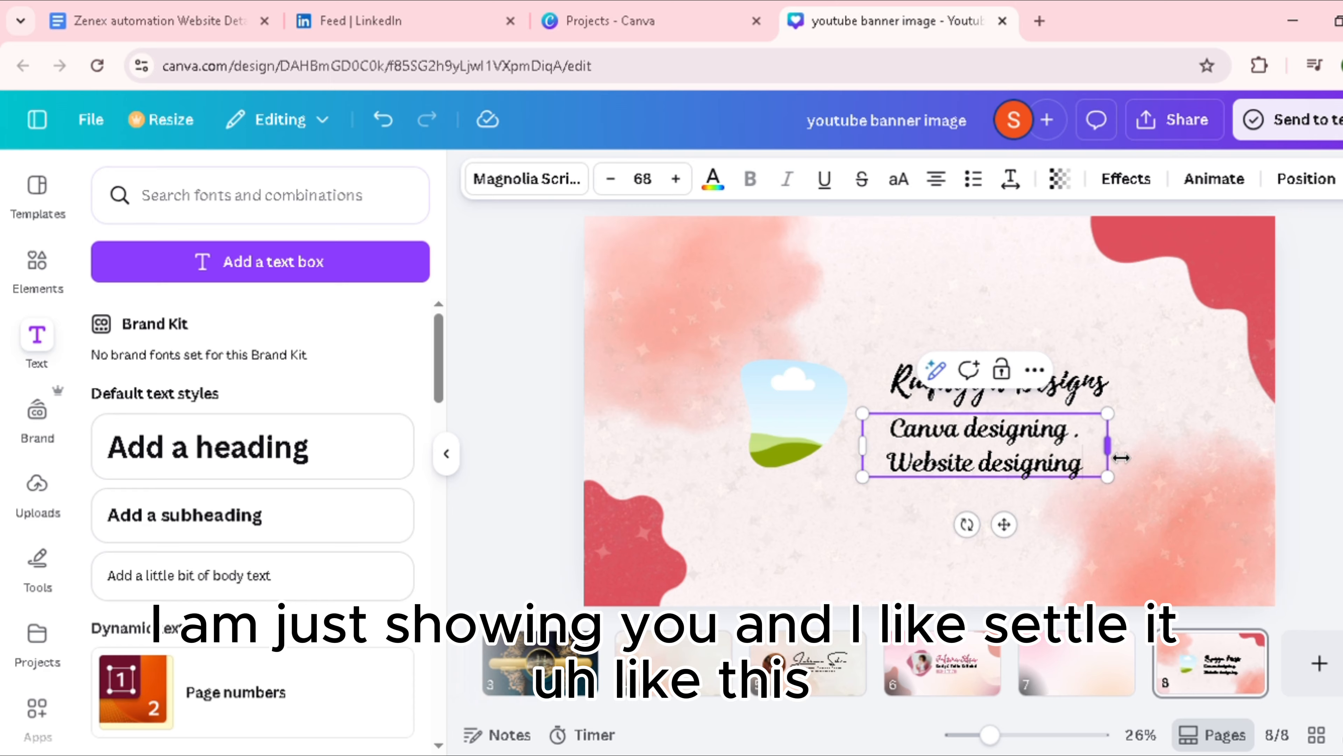
pyautogui.moveTo(1124, 456); pyautogui.dragTo(1300, 491)
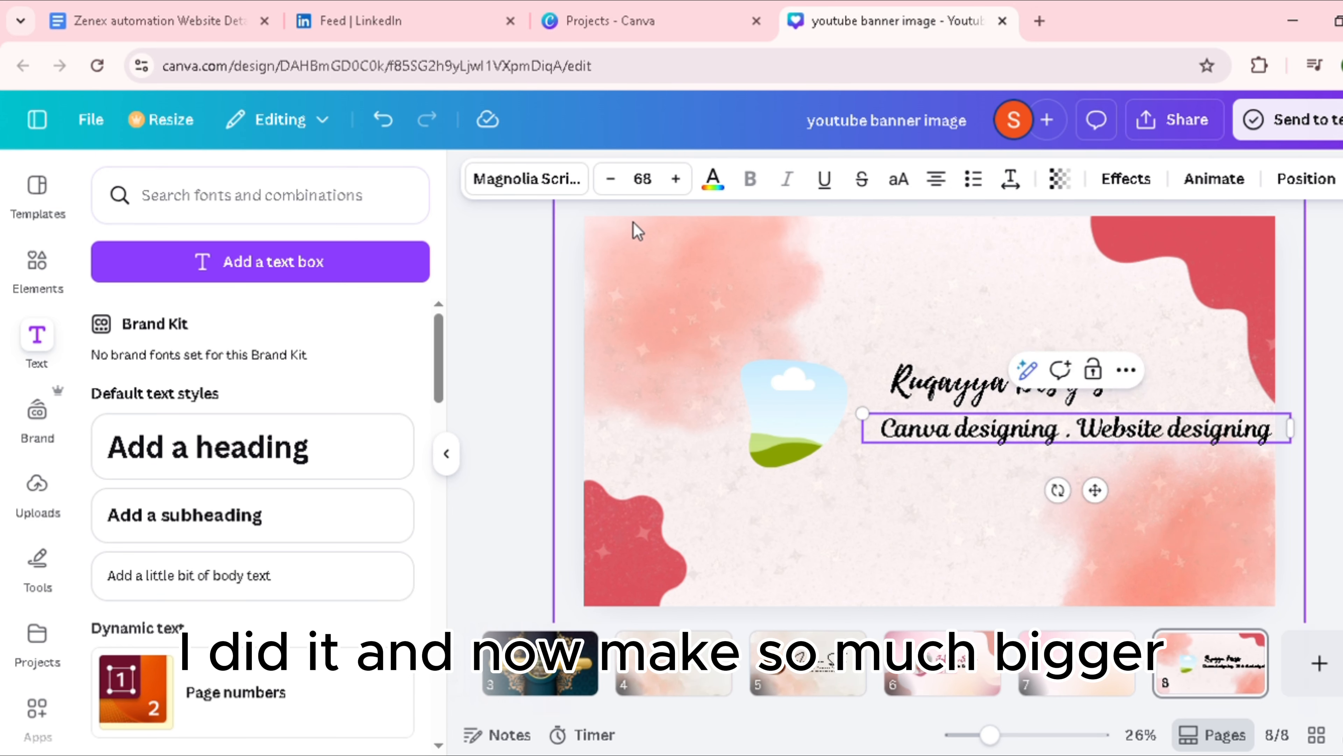
# Step: Reduce the subheading's font size to 44 and narrow its box to fit the single line beneath the heading
pyautogui.click(611, 179)
pyautogui.click(610, 179)
pyautogui.click(611, 179)
pyautogui.click(611, 179)
pyautogui.click(611, 179)
pyautogui.click(612, 180)
pyautogui.click(613, 180)
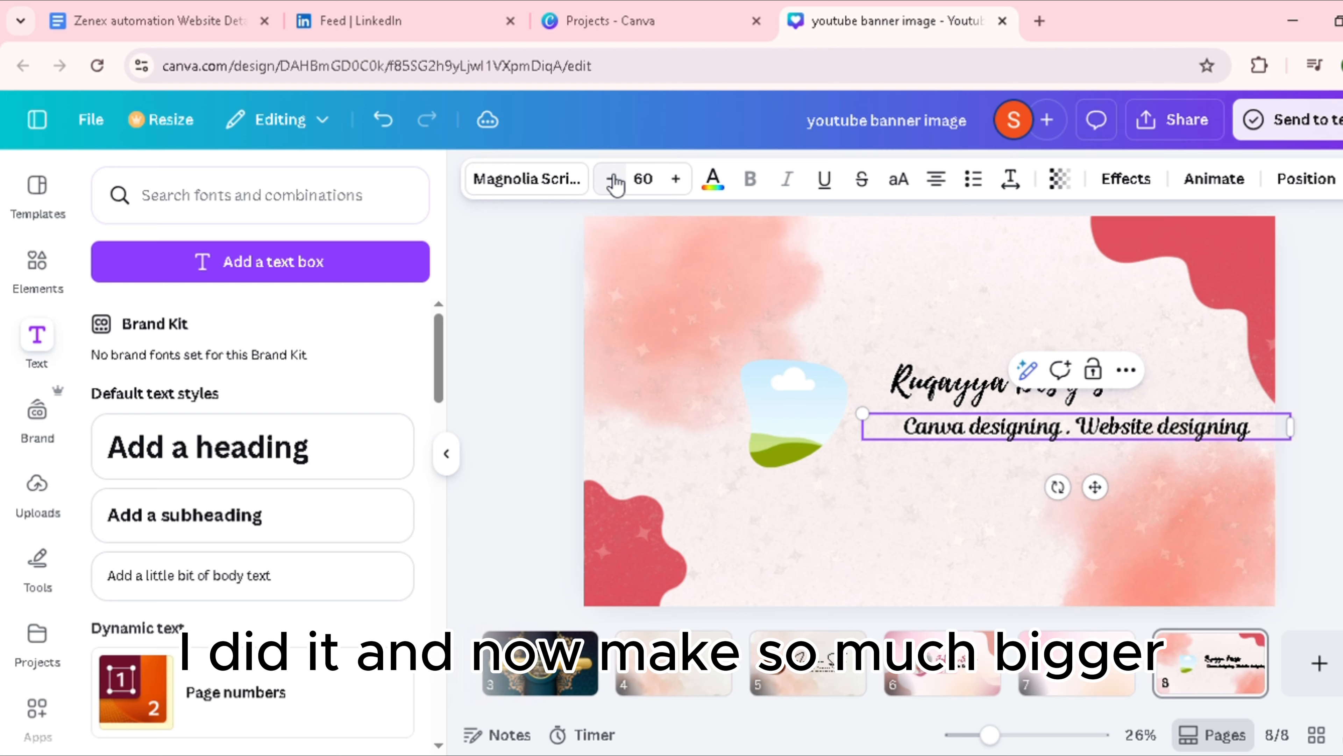
pyautogui.click(612, 180)
pyautogui.click(613, 180)
pyautogui.click(613, 180)
pyautogui.click(612, 180)
pyautogui.click(612, 180)
pyautogui.click(613, 180)
pyautogui.click(613, 180)
pyautogui.click(613, 179)
pyautogui.click(613, 180)
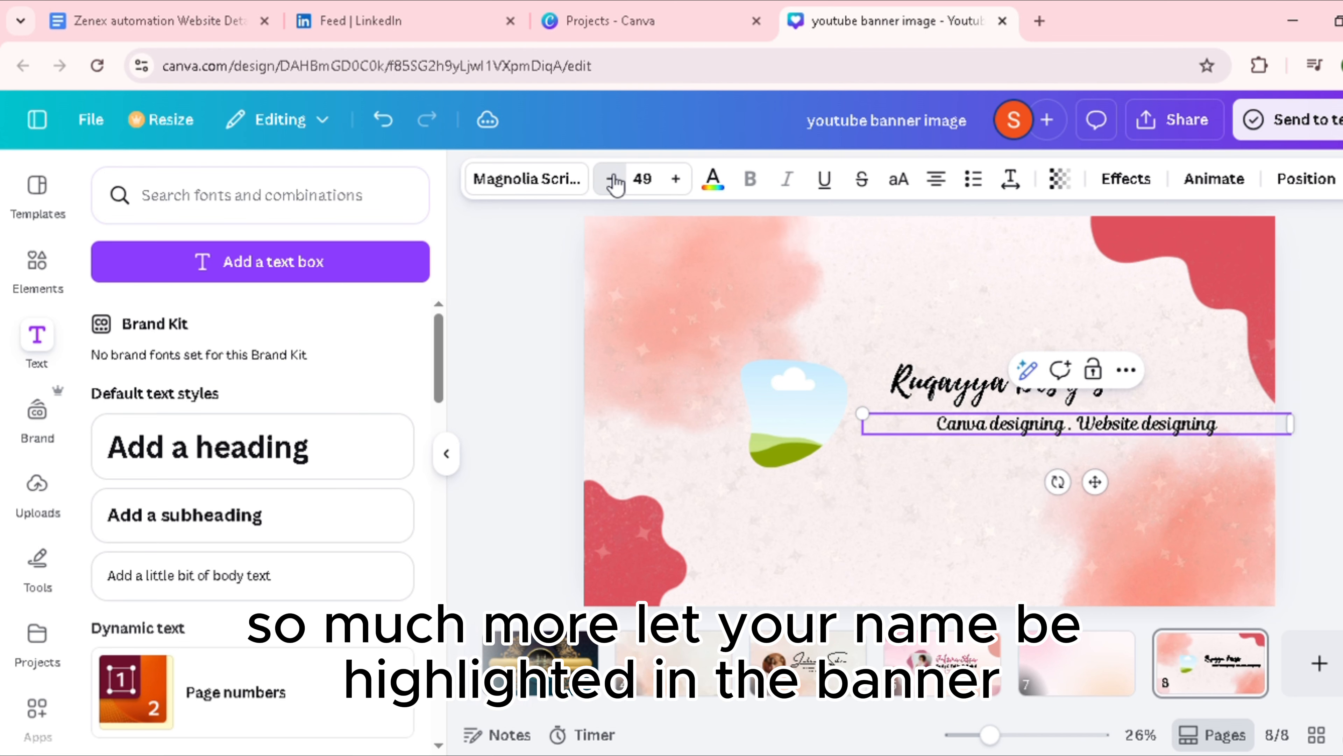
pyautogui.click(613, 180)
pyautogui.click(612, 180)
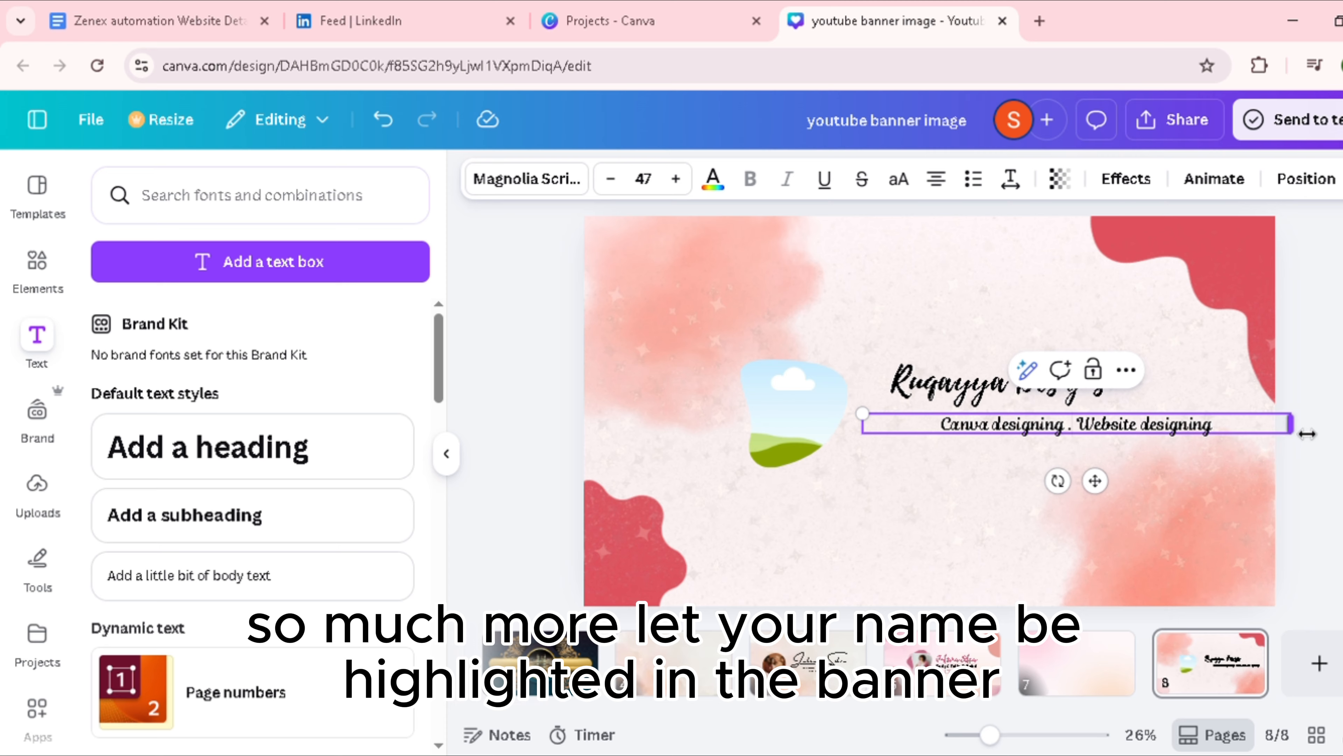
pyautogui.moveTo(1307, 434); pyautogui.dragTo(1144, 469)
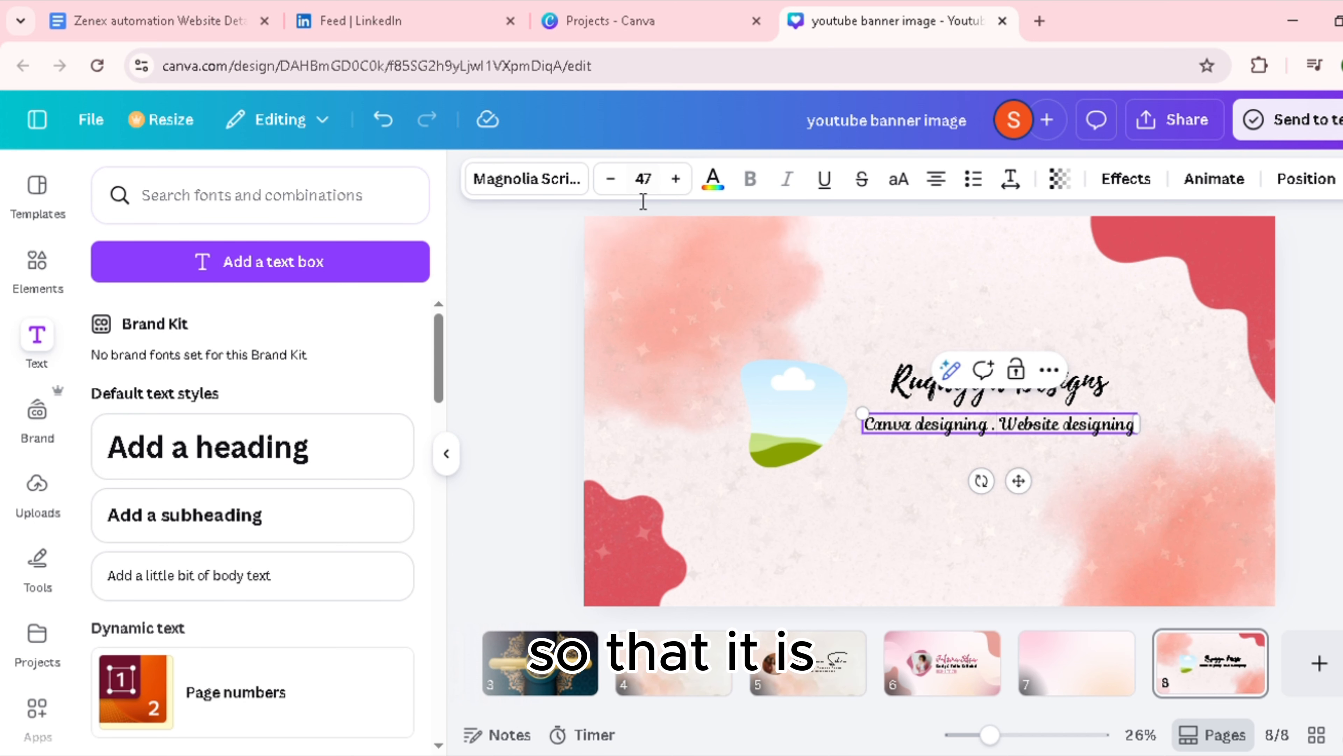
pyautogui.click(614, 193)
pyautogui.click(613, 193)
pyautogui.click(614, 193)
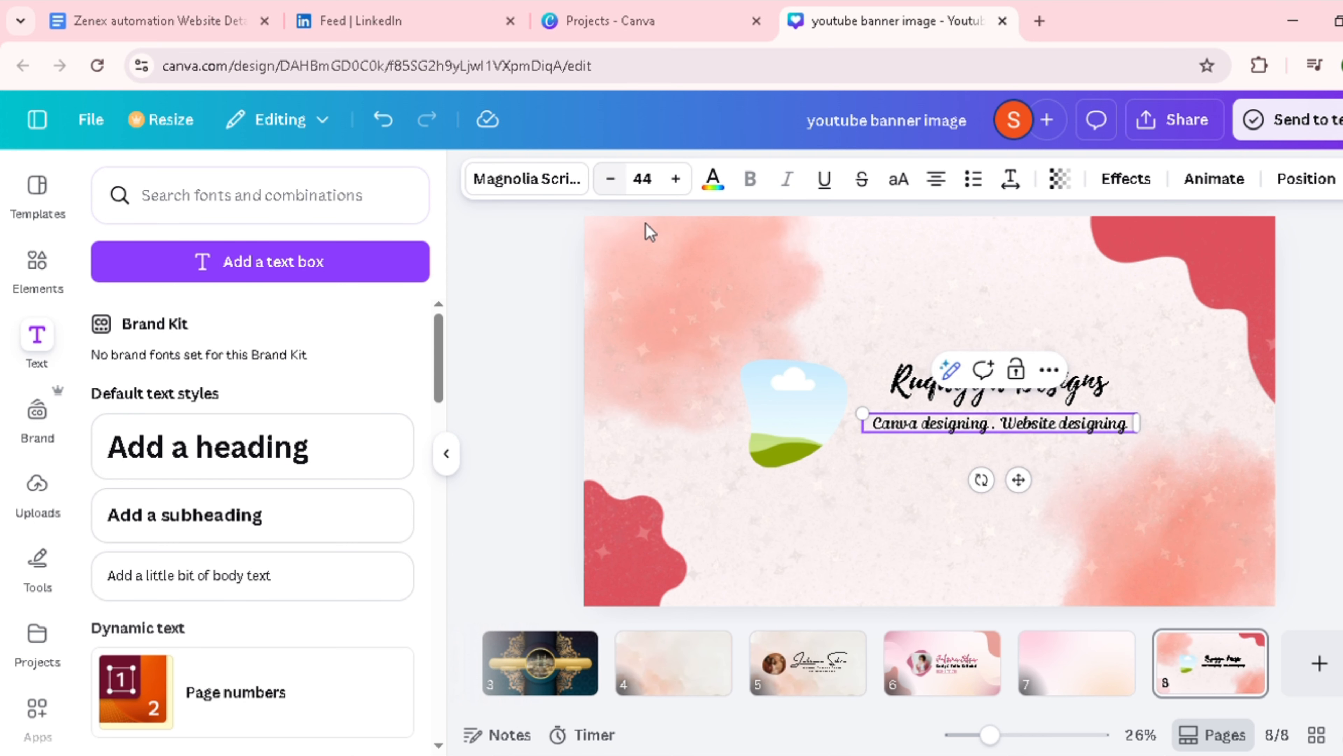
pyautogui.click(1217, 419)
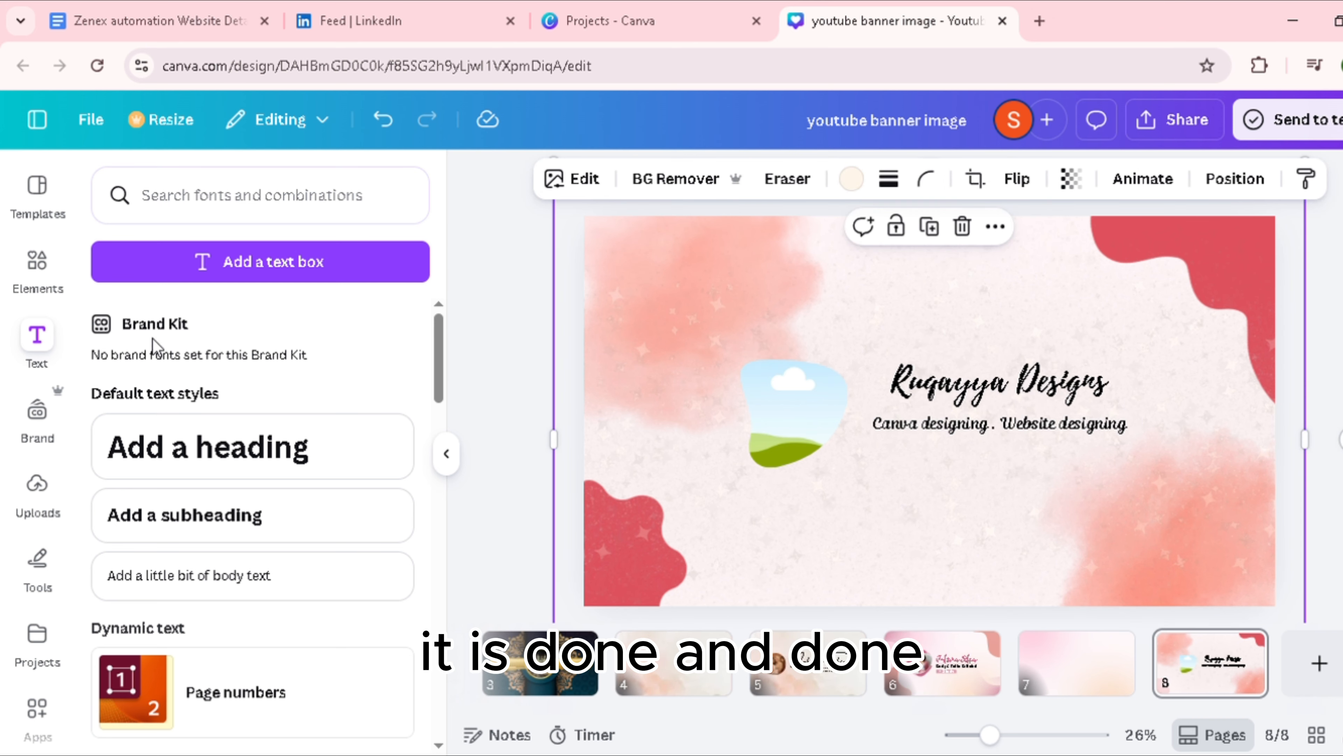
# Step: Search the elements for "rectangele box" and show all matching graphics
pyautogui.click(188, 208)
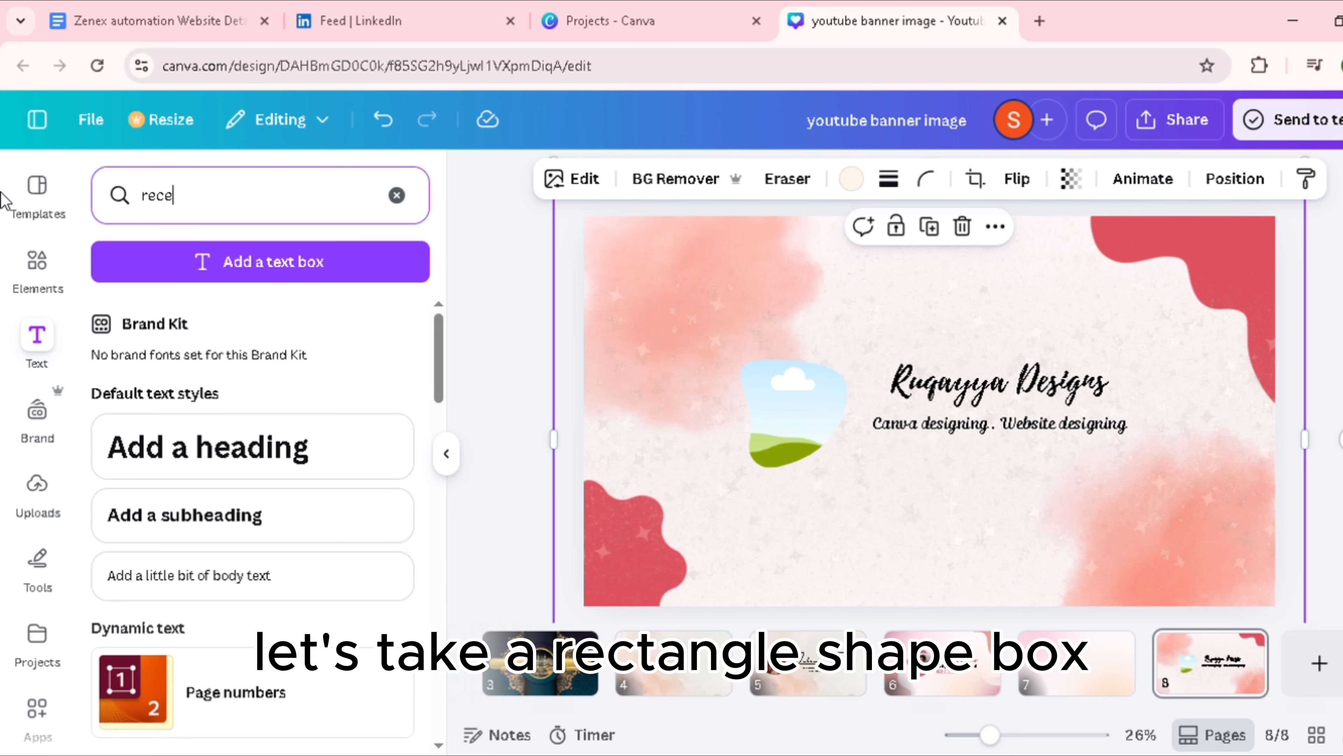
pyautogui.click(37, 260)
pyautogui.click(186, 206)
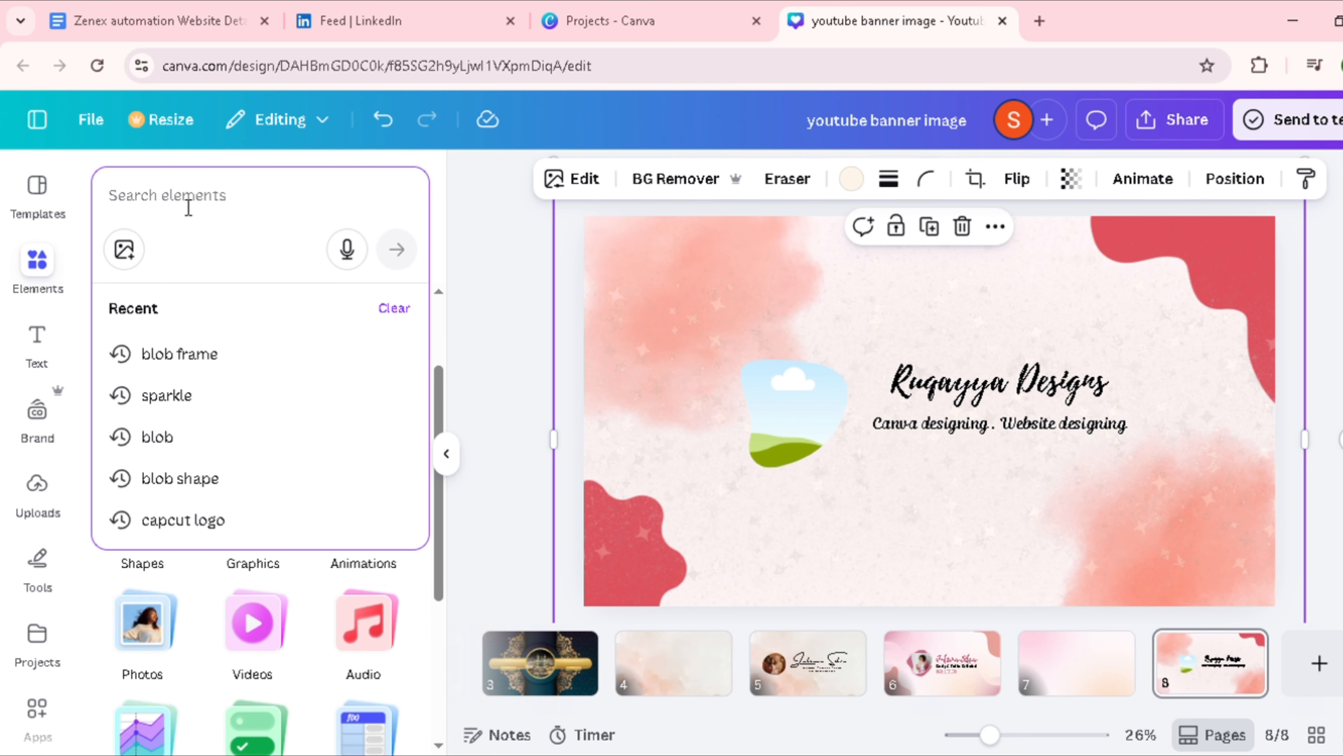
pyautogui.write('rece')
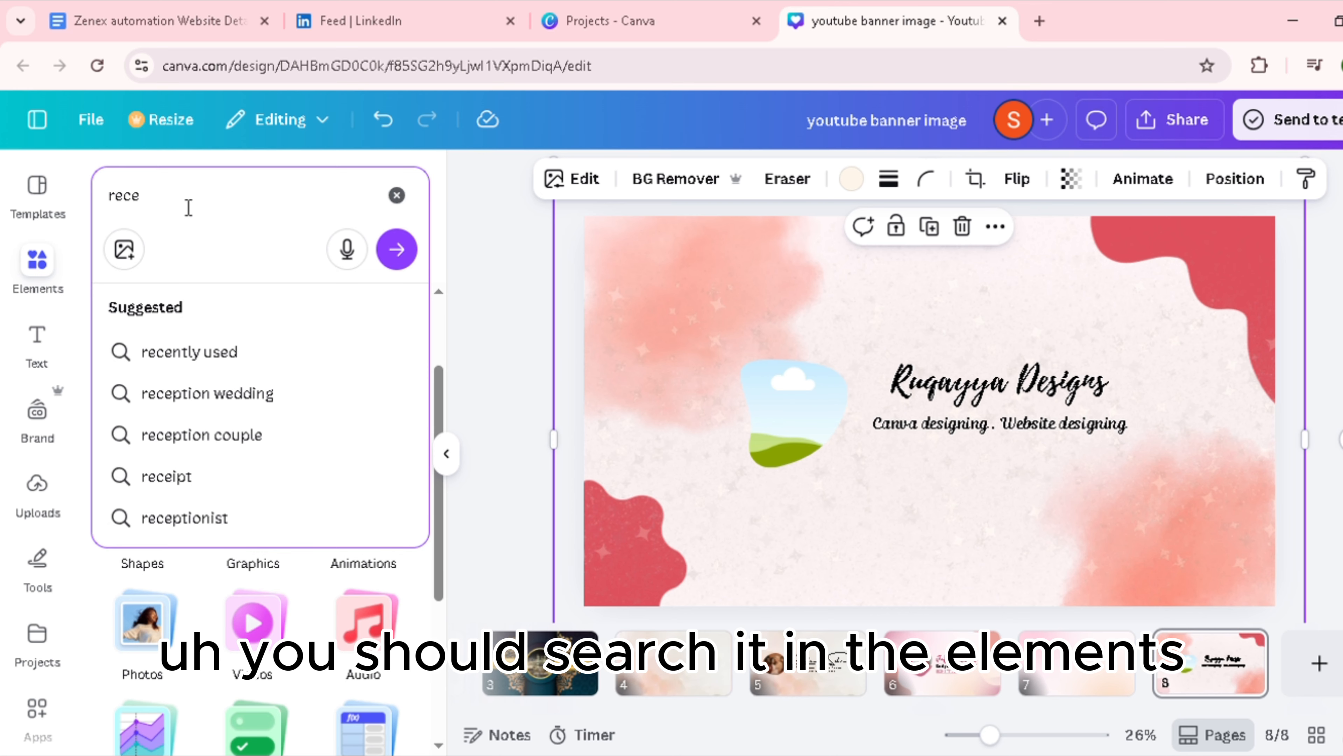
pyautogui.press('BackSpace')
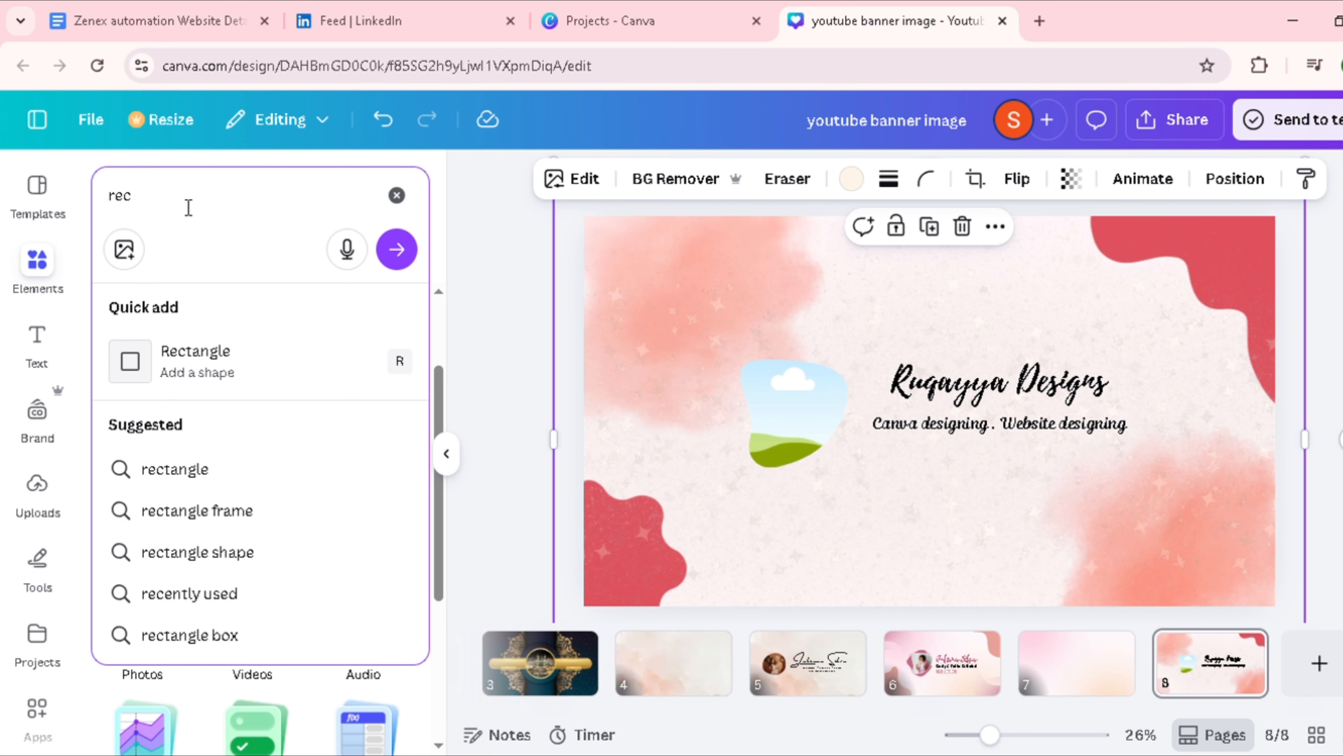
pyautogui.write('tangele box')
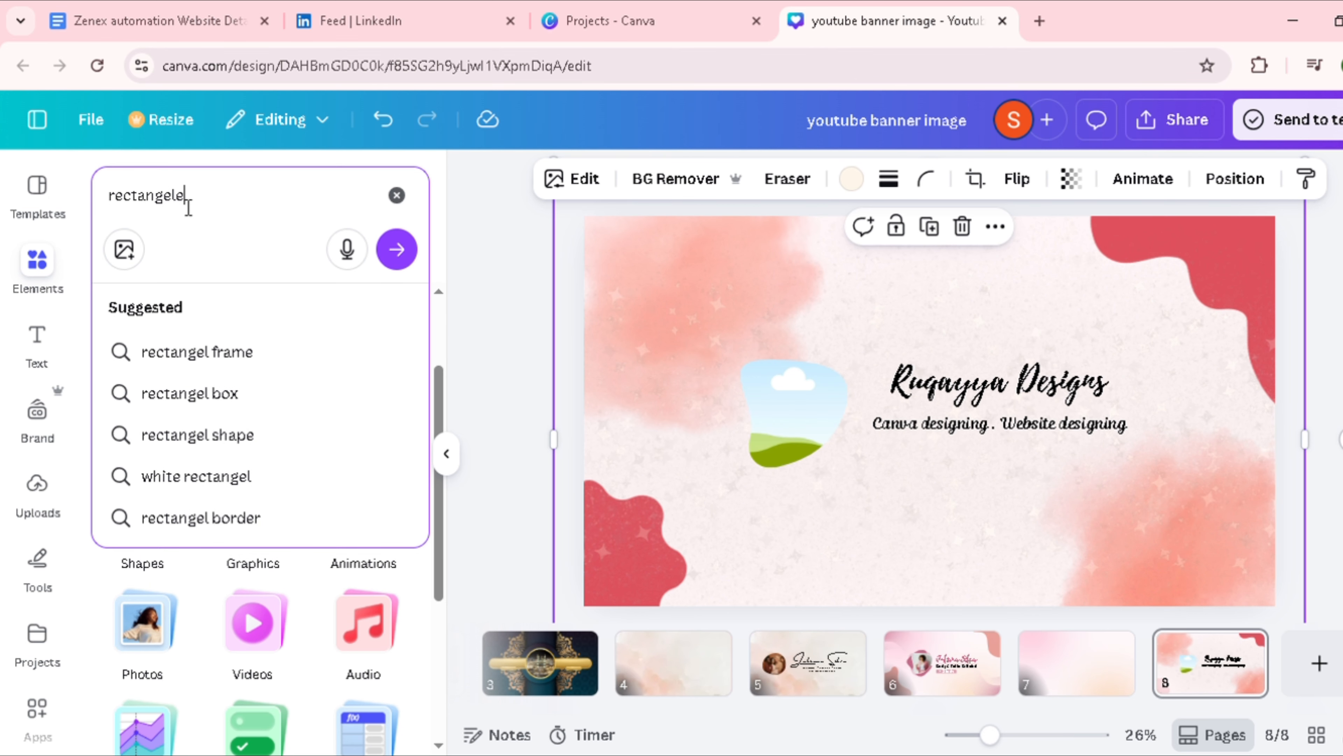
pyautogui.press('Return')
pyautogui.click(358, 471)
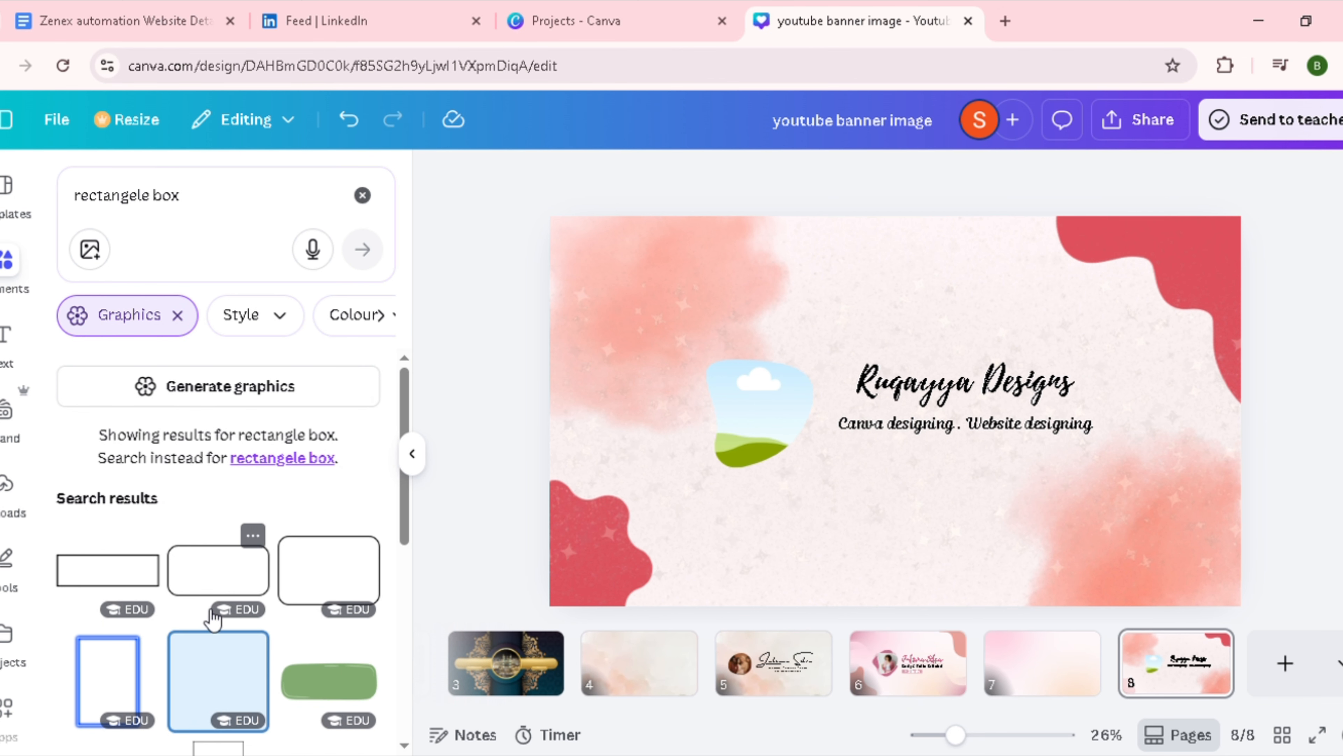
# Step: Add the white rounded rectangle with the pink outline, then enlarge it and centre it just below the subheading
pyautogui.scroll(-6, 259, 587)
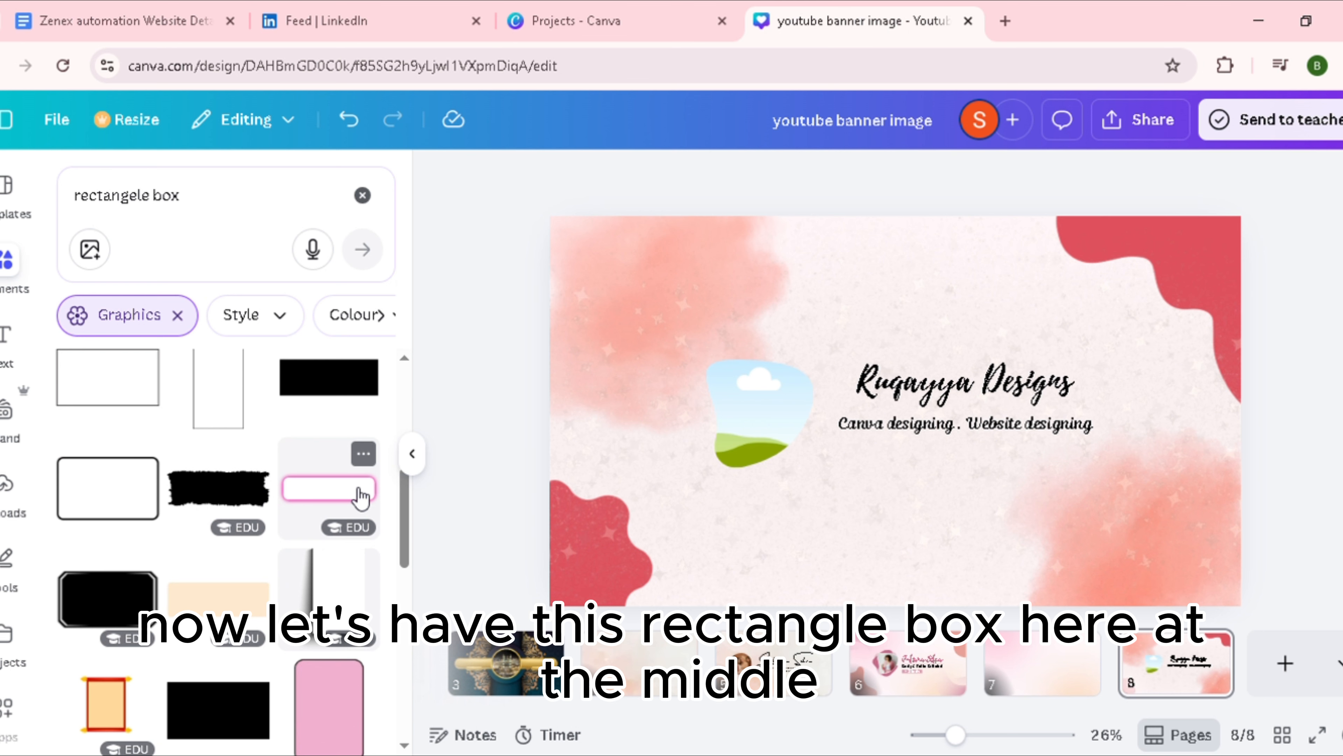
pyautogui.click(362, 497)
pyautogui.moveTo(911, 469); pyautogui.dragTo(990, 494)
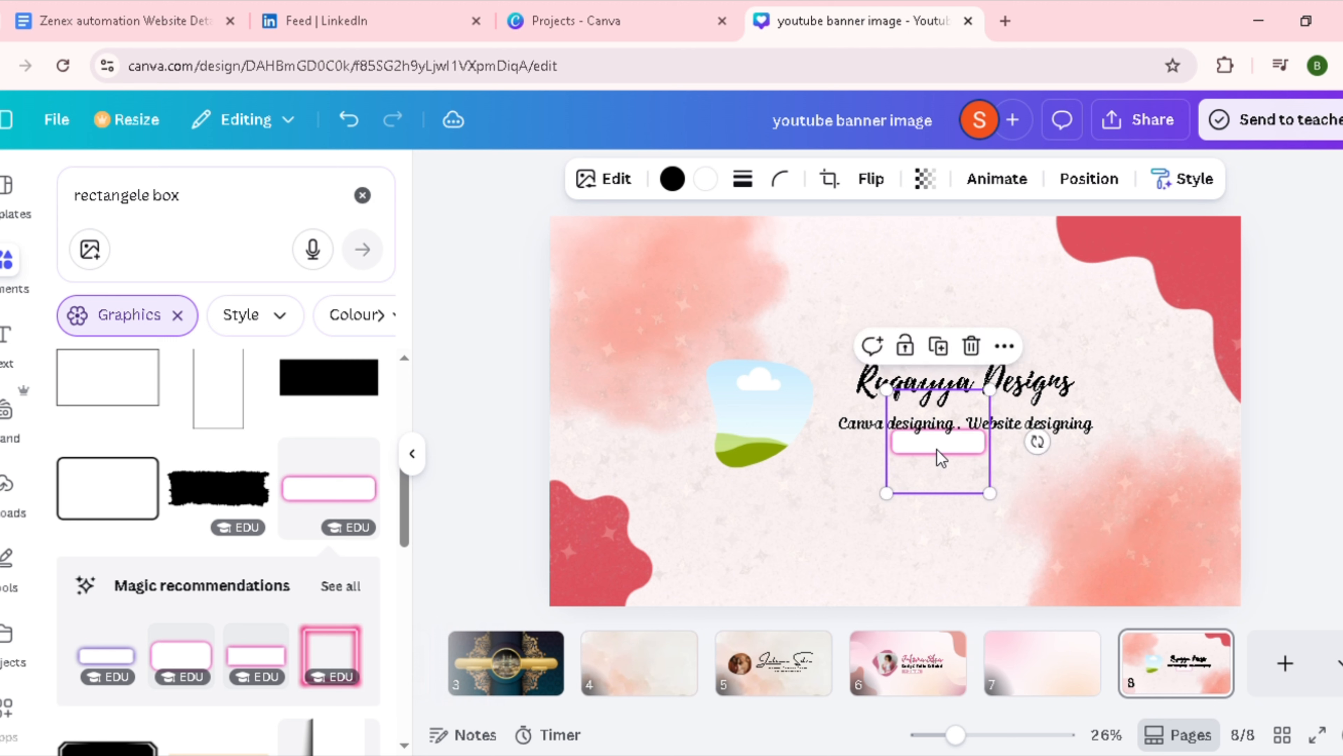
pyautogui.moveTo(940, 455); pyautogui.dragTo(967, 481)
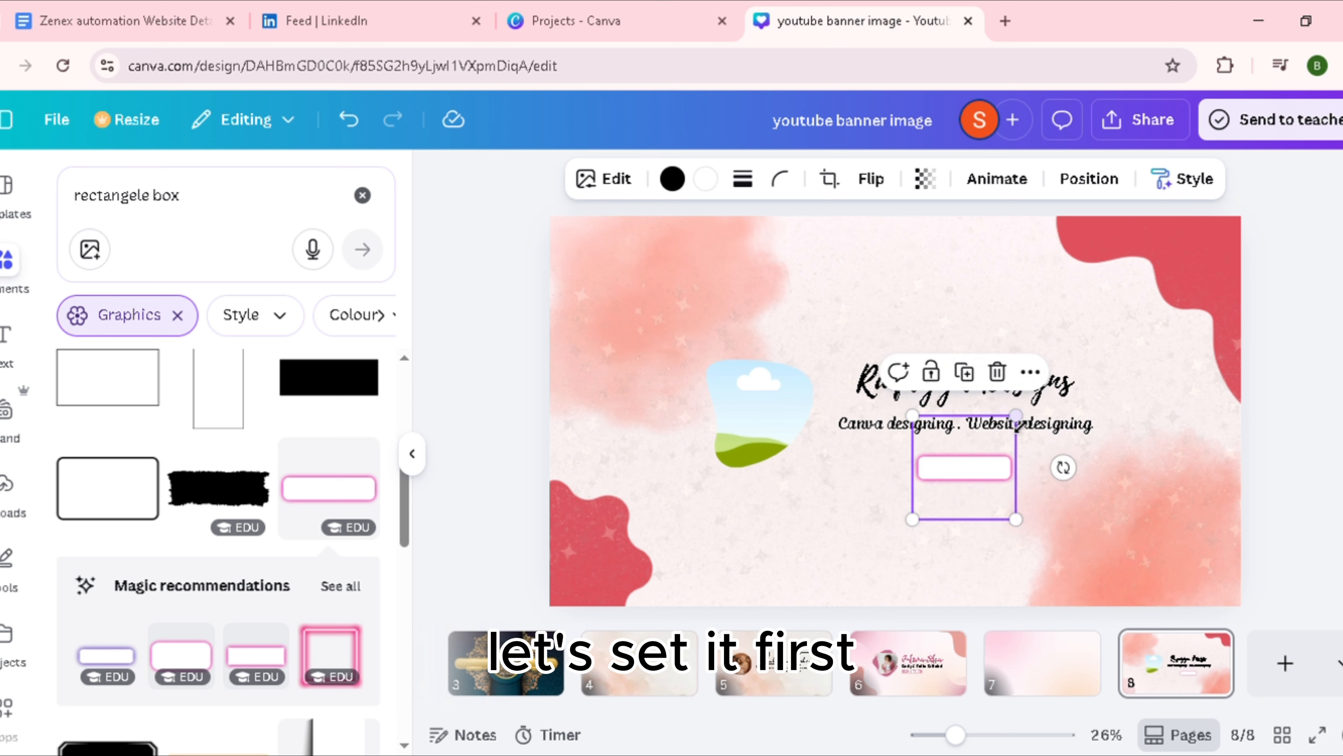
pyautogui.moveTo(1017, 417); pyautogui.dragTo(987, 444)
pyautogui.moveTo(967, 505)
pyautogui.mouseDown()
pyautogui.moveTo(969, 473)
pyautogui.moveTo(977, 483)
pyautogui.mouseUp()
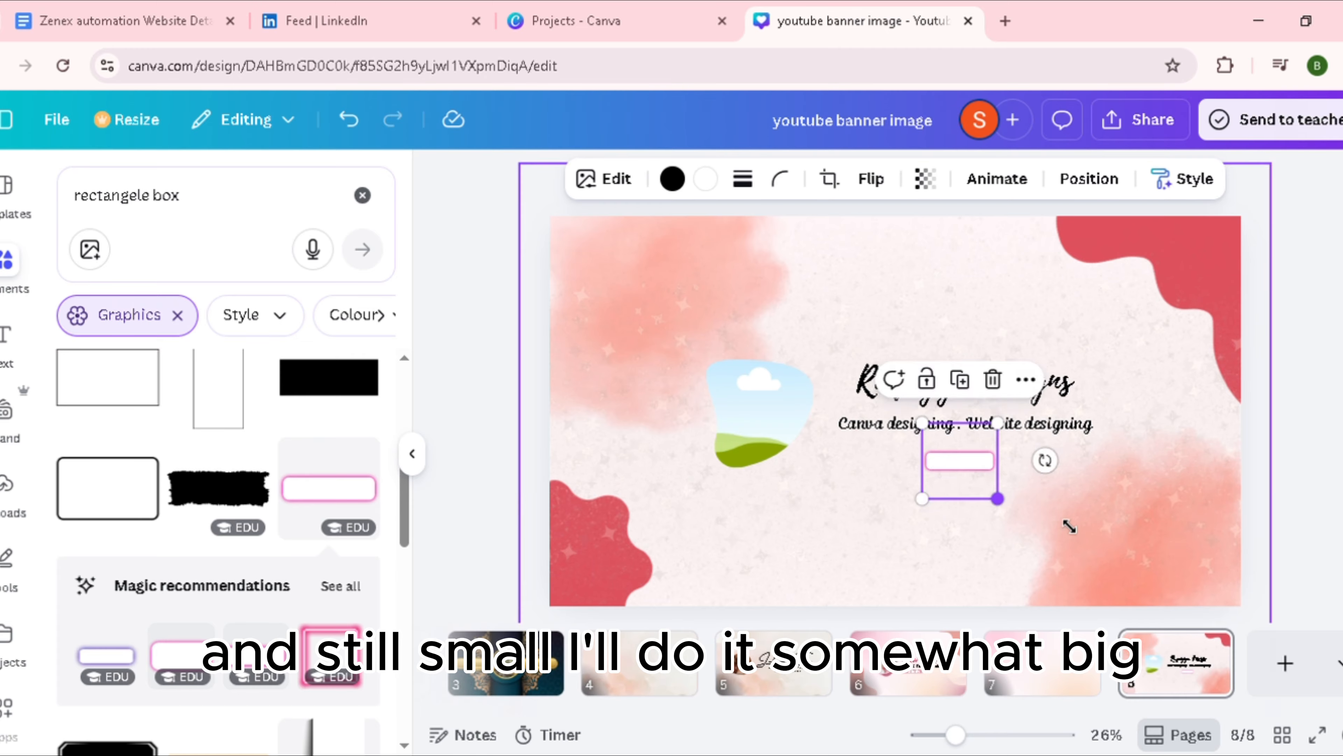
pyautogui.moveTo(1070, 526); pyautogui.dragTo(1129, 551)
pyautogui.moveTo(1000, 510); pyautogui.dragTo(964, 473)
# Step: Enlarge the blob photo frame outward from its lower-left corner, keeping its upper-right corner beside the heading
pyautogui.click(788, 450)
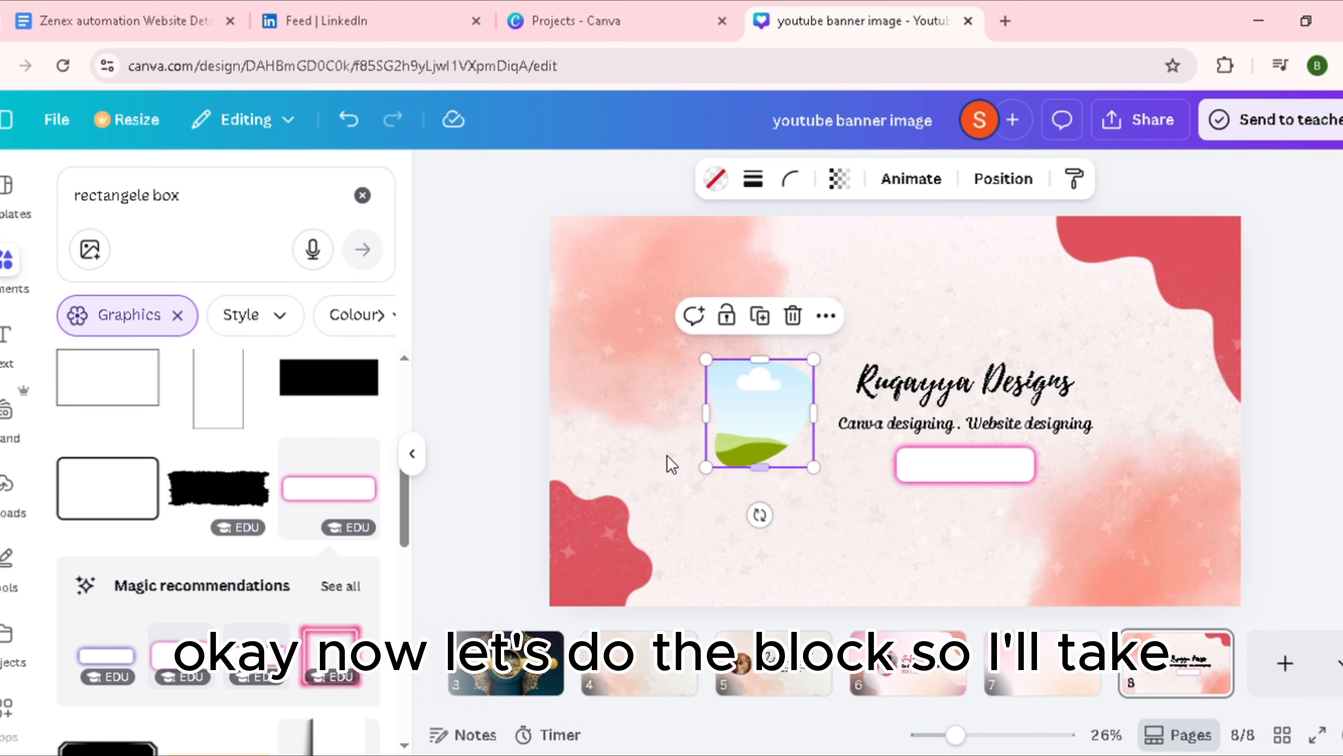
pyautogui.moveTo(723, 479); pyautogui.dragTo(707, 531)
pyautogui.click(973, 477)
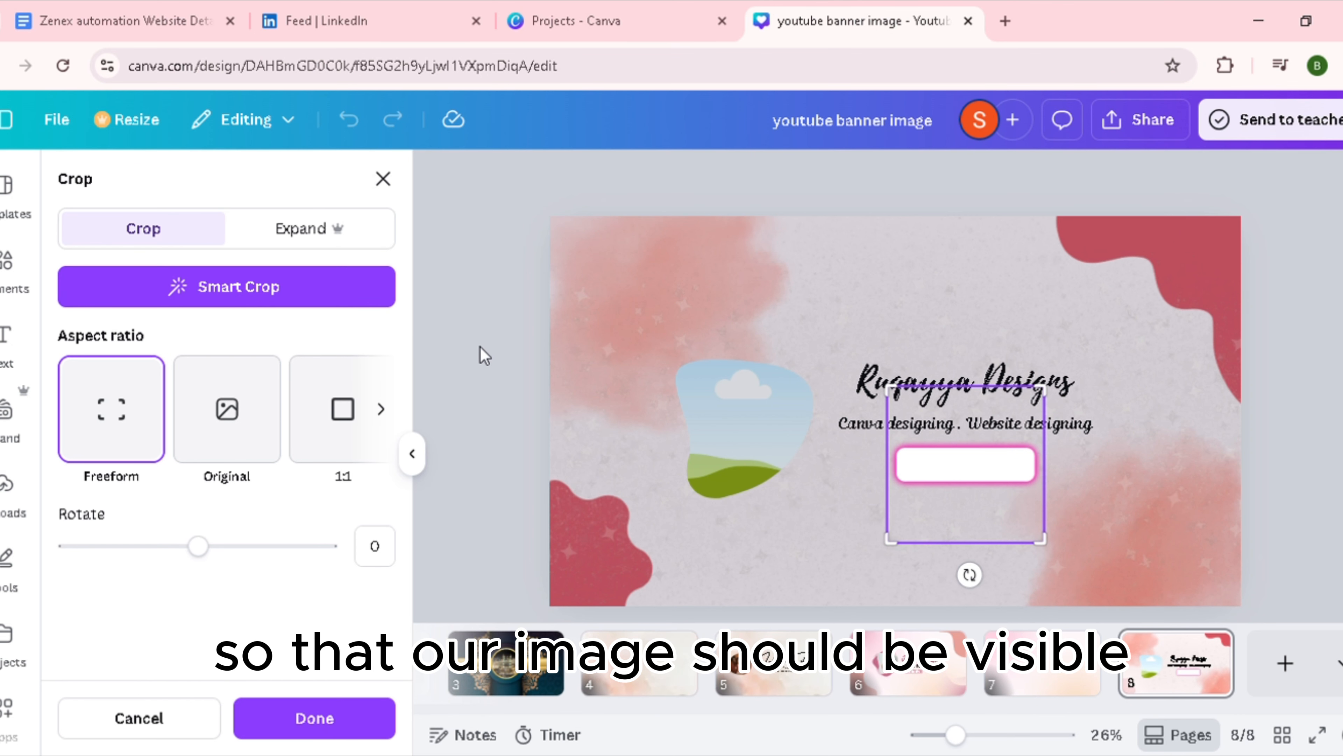
pyautogui.click(482, 348)
# Step: Add a body text box reading "Subscribe"
pyautogui.click(7, 339)
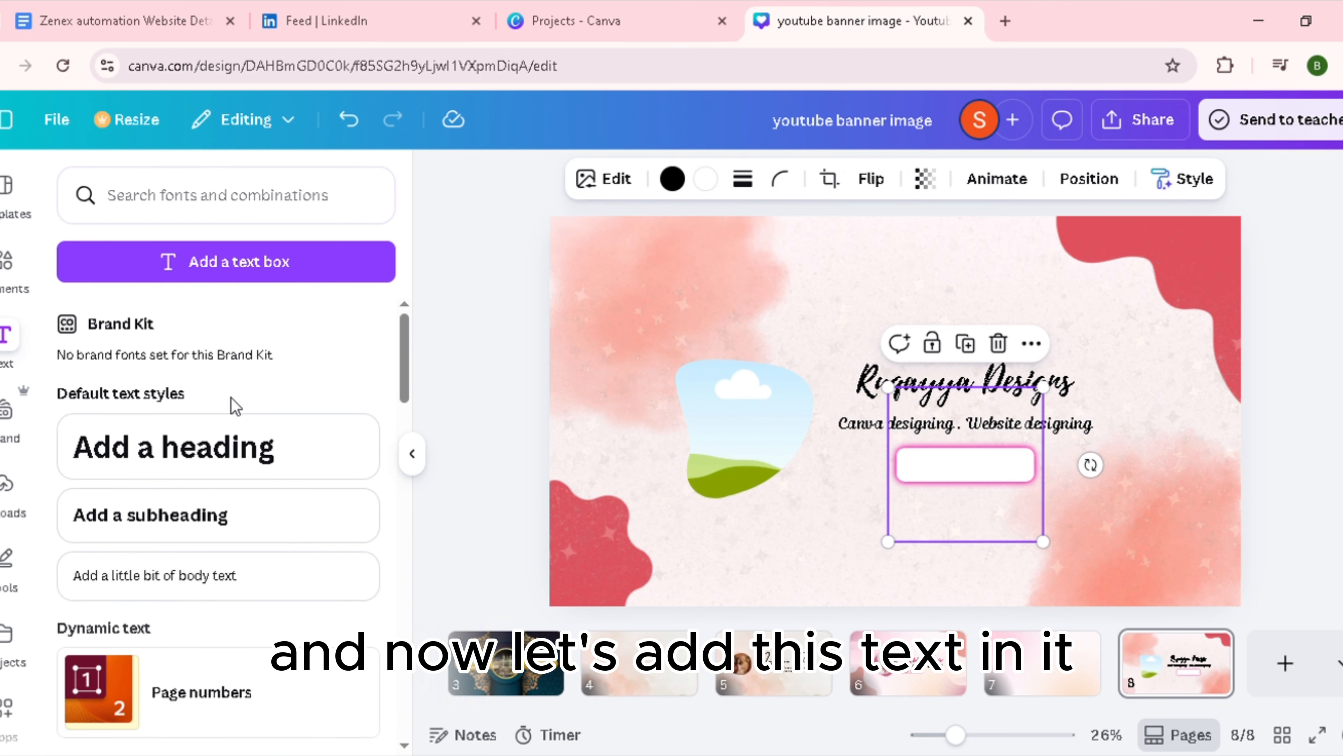
pyautogui.click(186, 582)
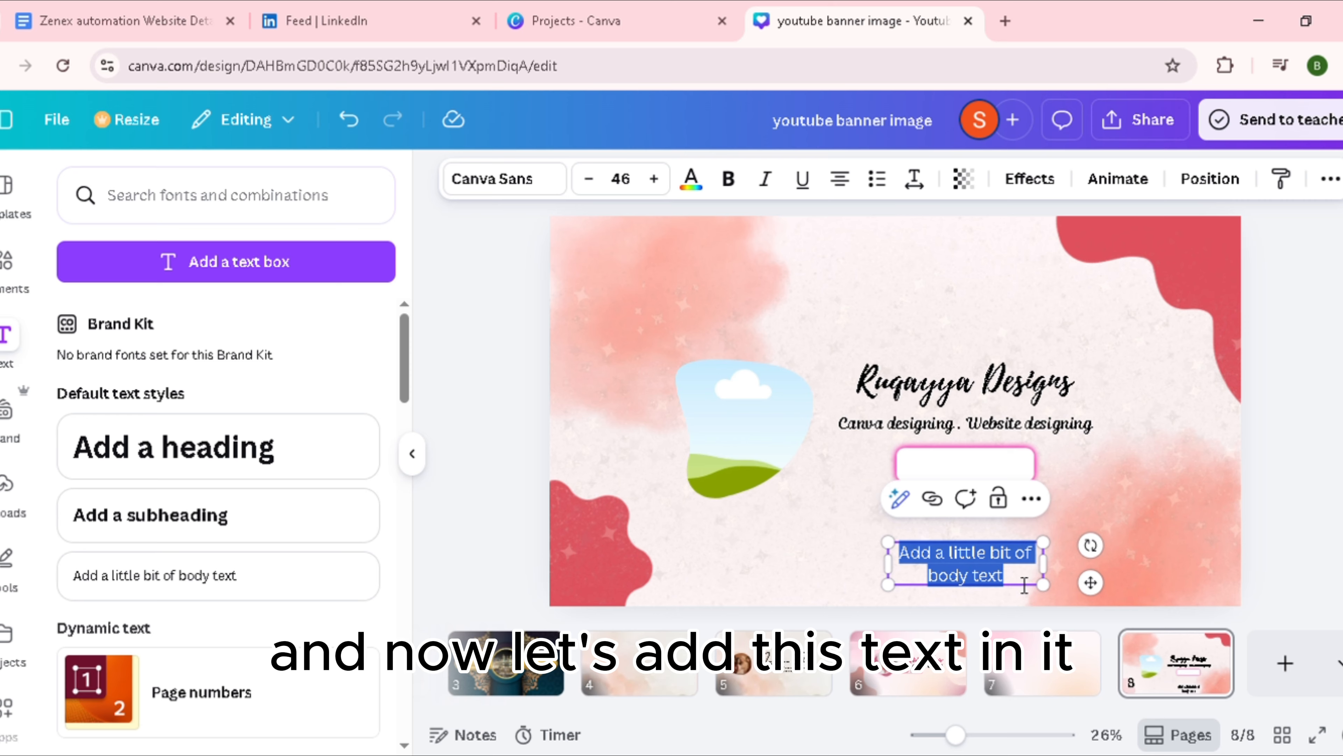
pyautogui.write('Sub')
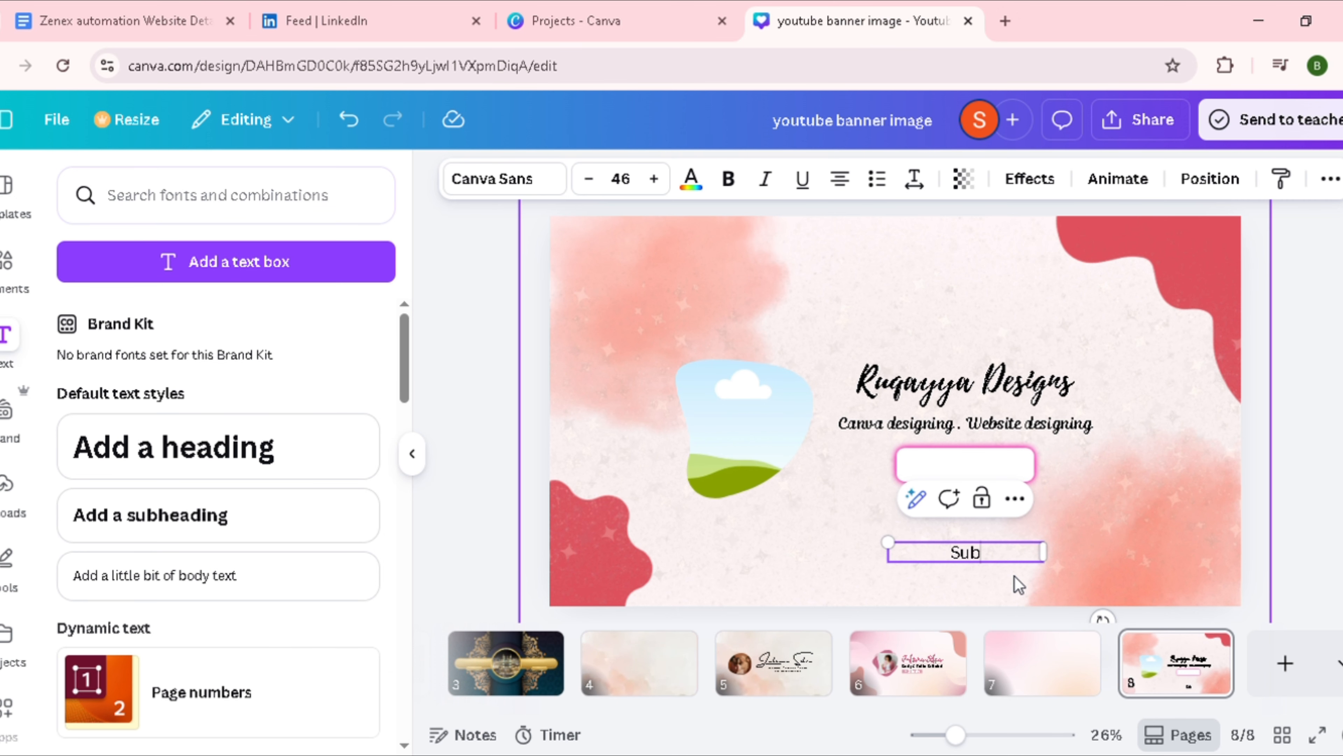
pyautogui.write('scr')
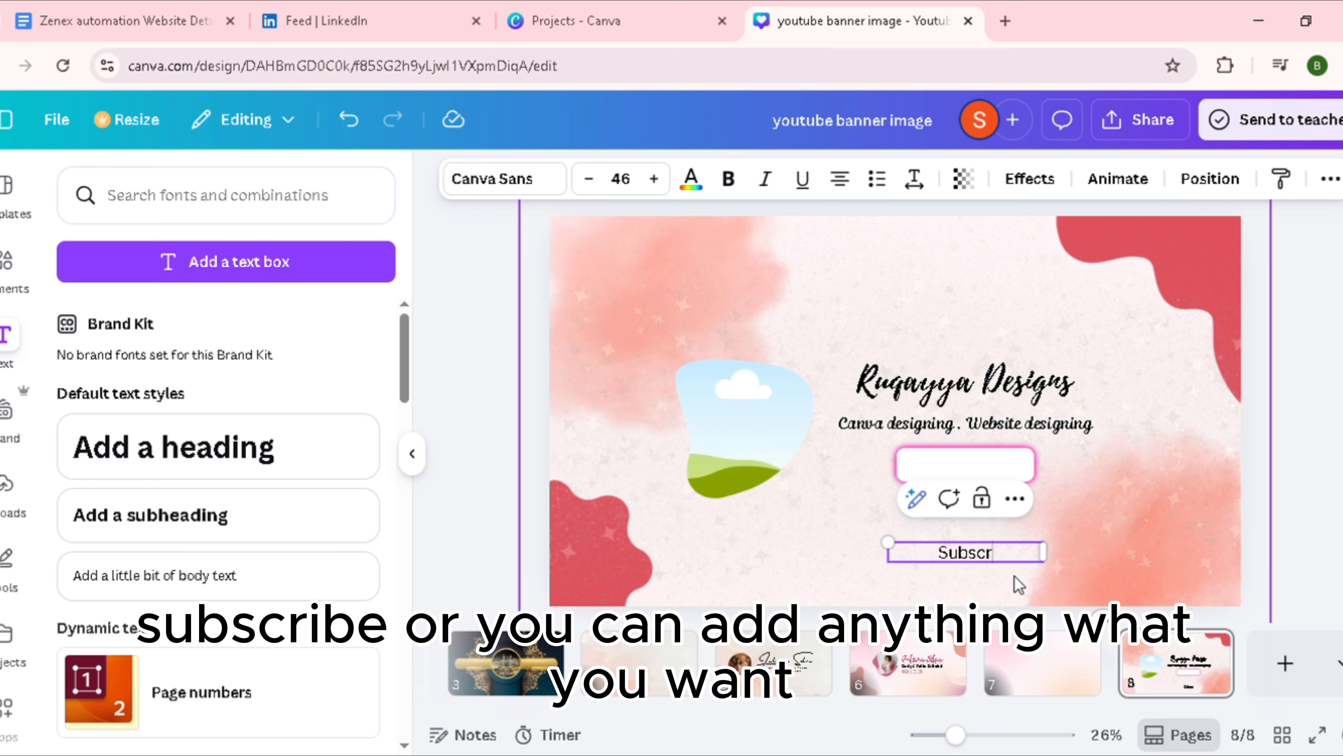
pyautogui.write('ibe')
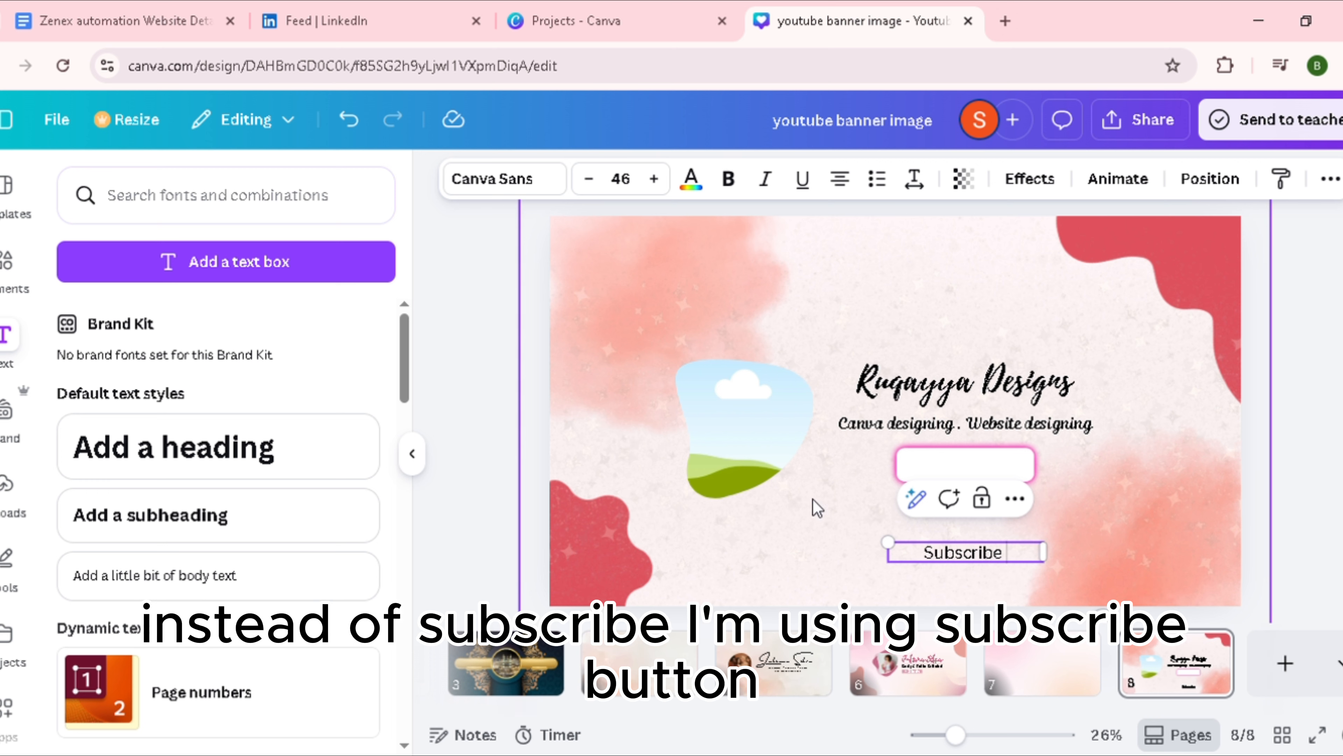
pyautogui.click(1013, 583)
pyautogui.click(979, 562)
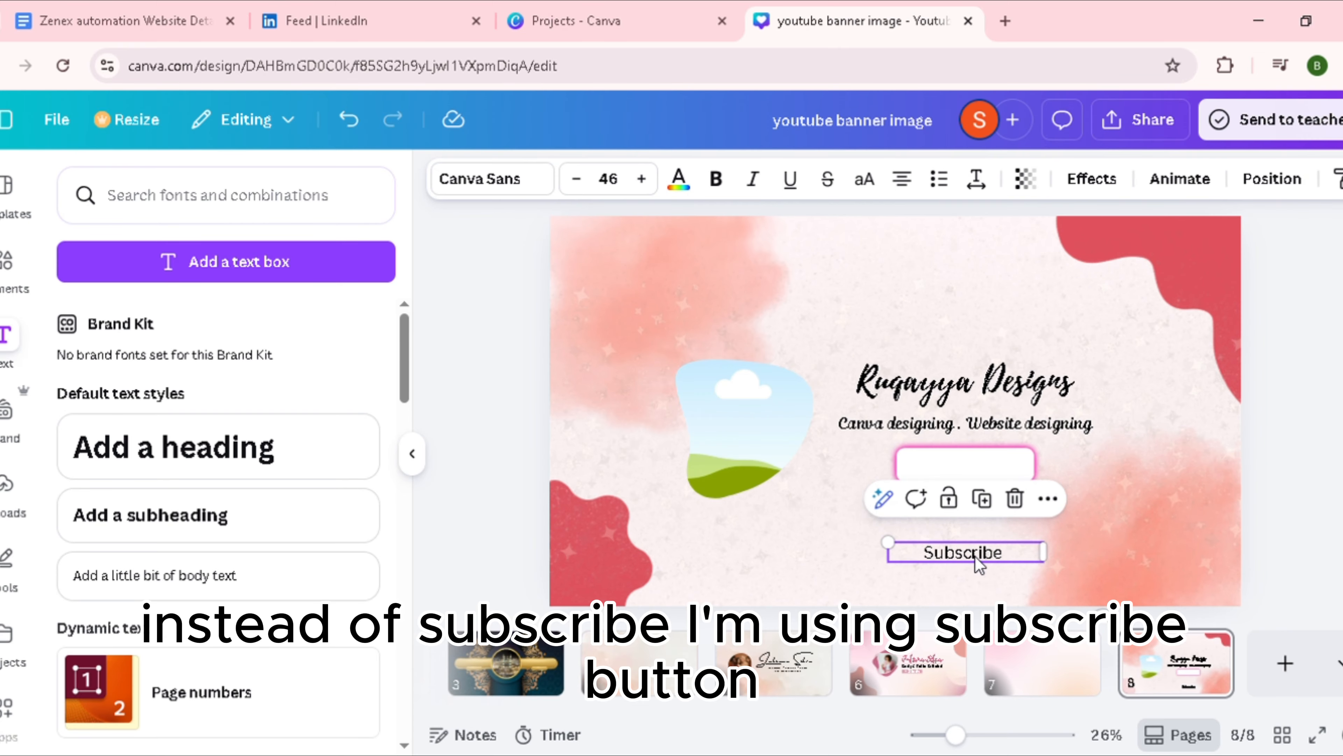
# Step: Move the "Subscribe" text onto the pink-outlined rectangle and shift both slightly to the right
pyautogui.moveTo(987, 560); pyautogui.dragTo(990, 477)
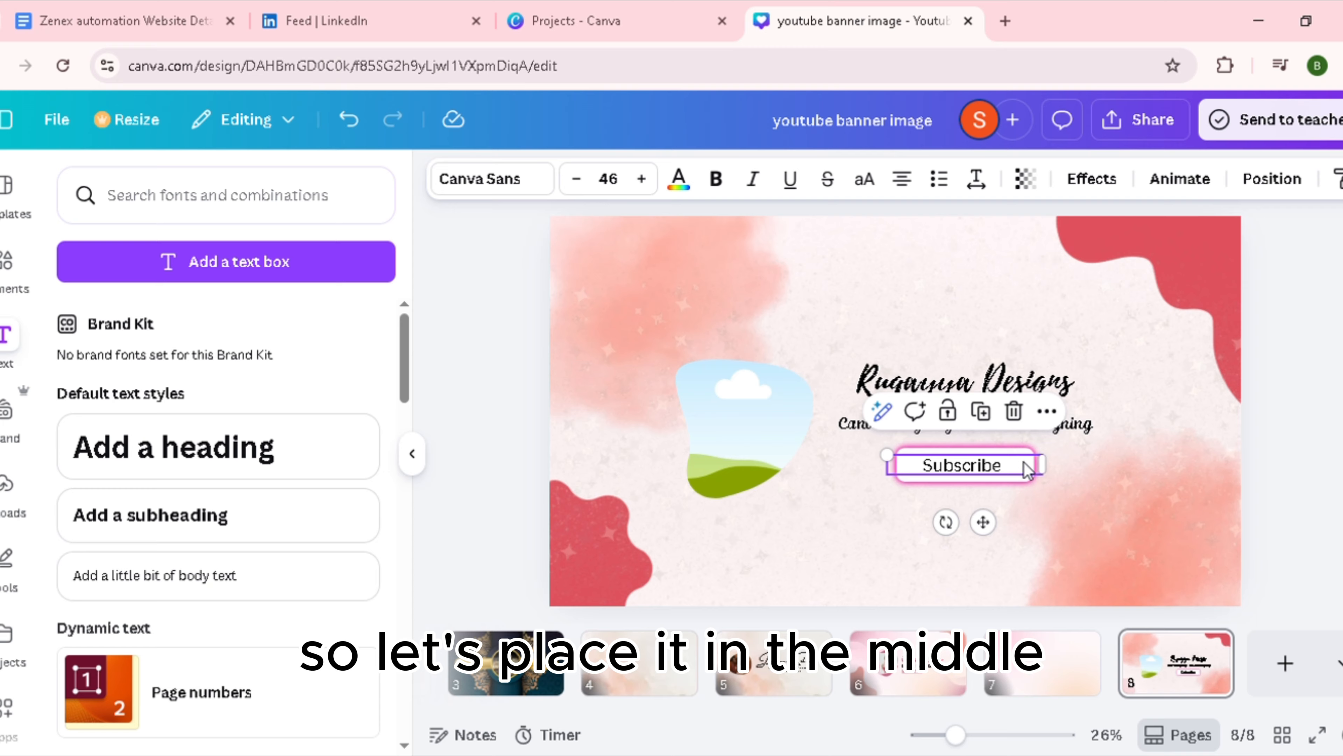
pyautogui.click(1024, 495)
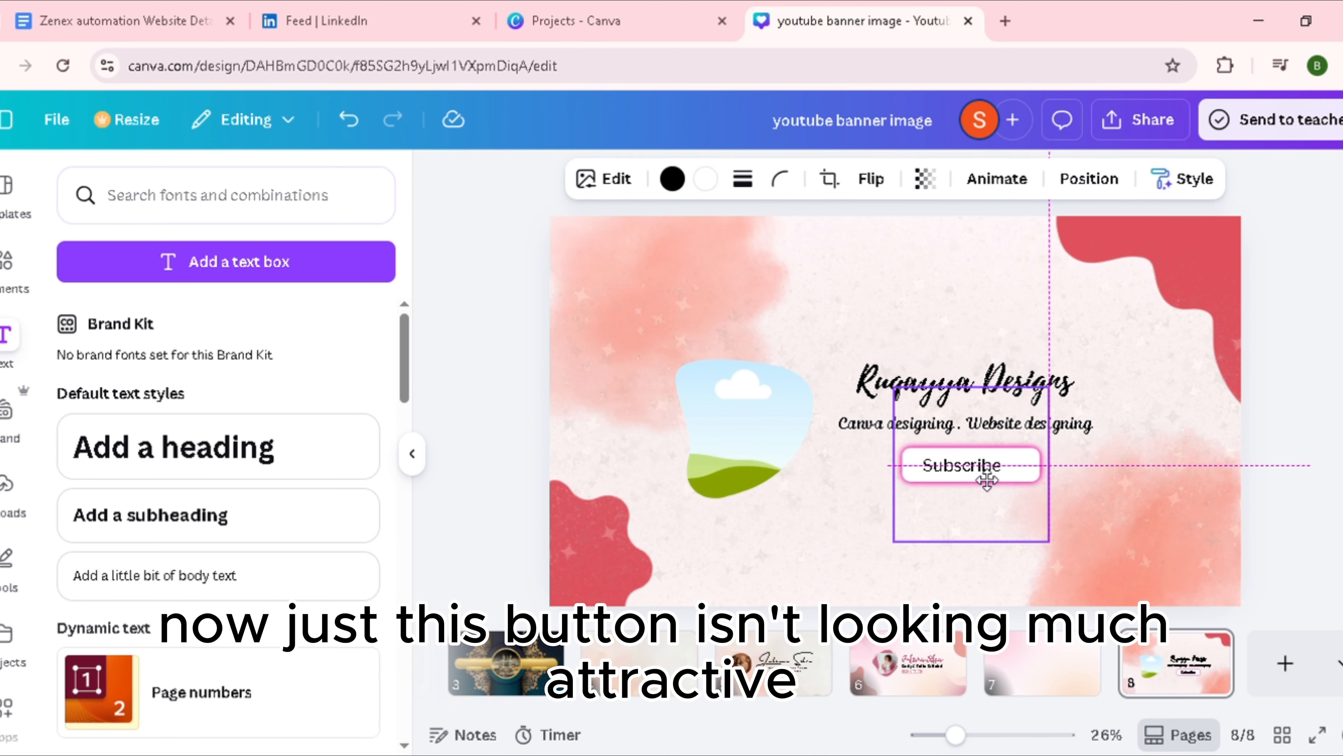
pyautogui.click(973, 476)
pyautogui.moveTo(972, 476); pyautogui.dragTo(999, 475)
# Step: Set the rectangle's white fill to the red from the Middle Eastern Empire palette
pyautogui.click(970, 491)
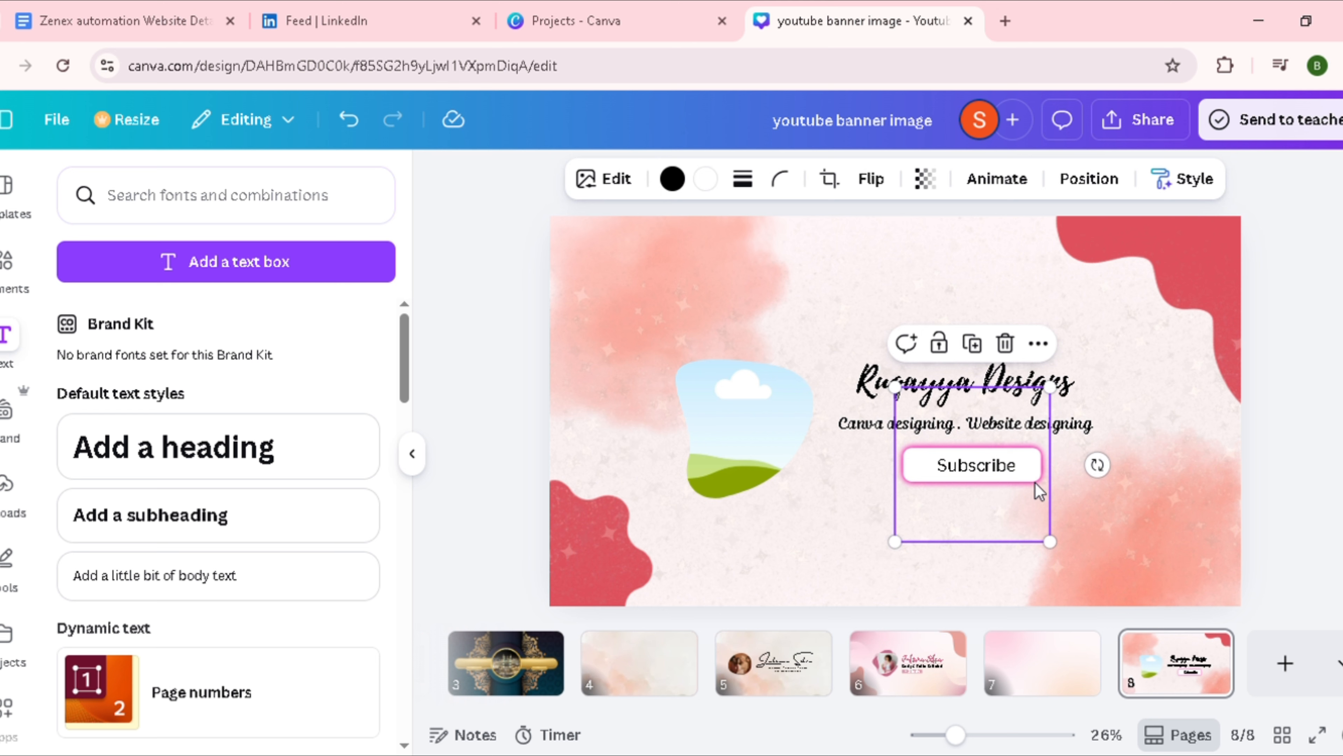
pyautogui.click(715, 188)
pyautogui.click(233, 556)
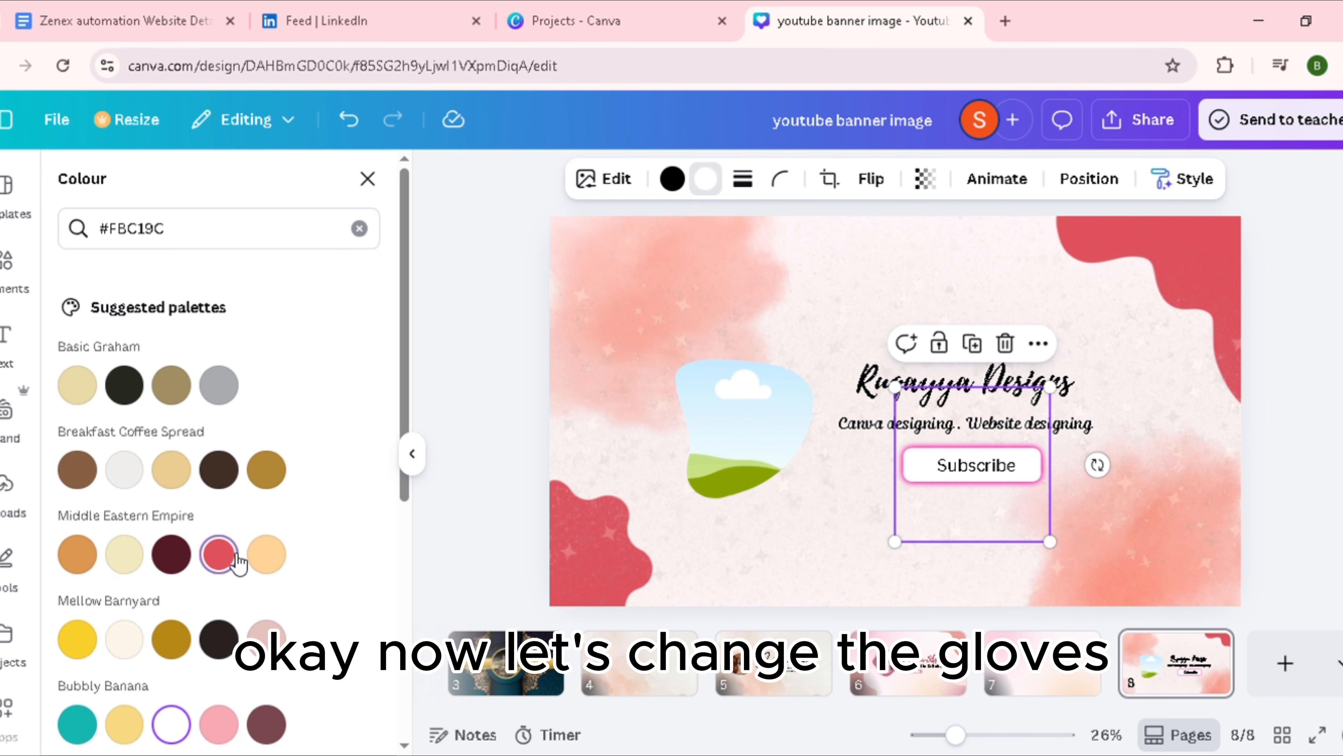
# Step: Set the "Subscribe" text colour to white
pyautogui.click(976, 464)
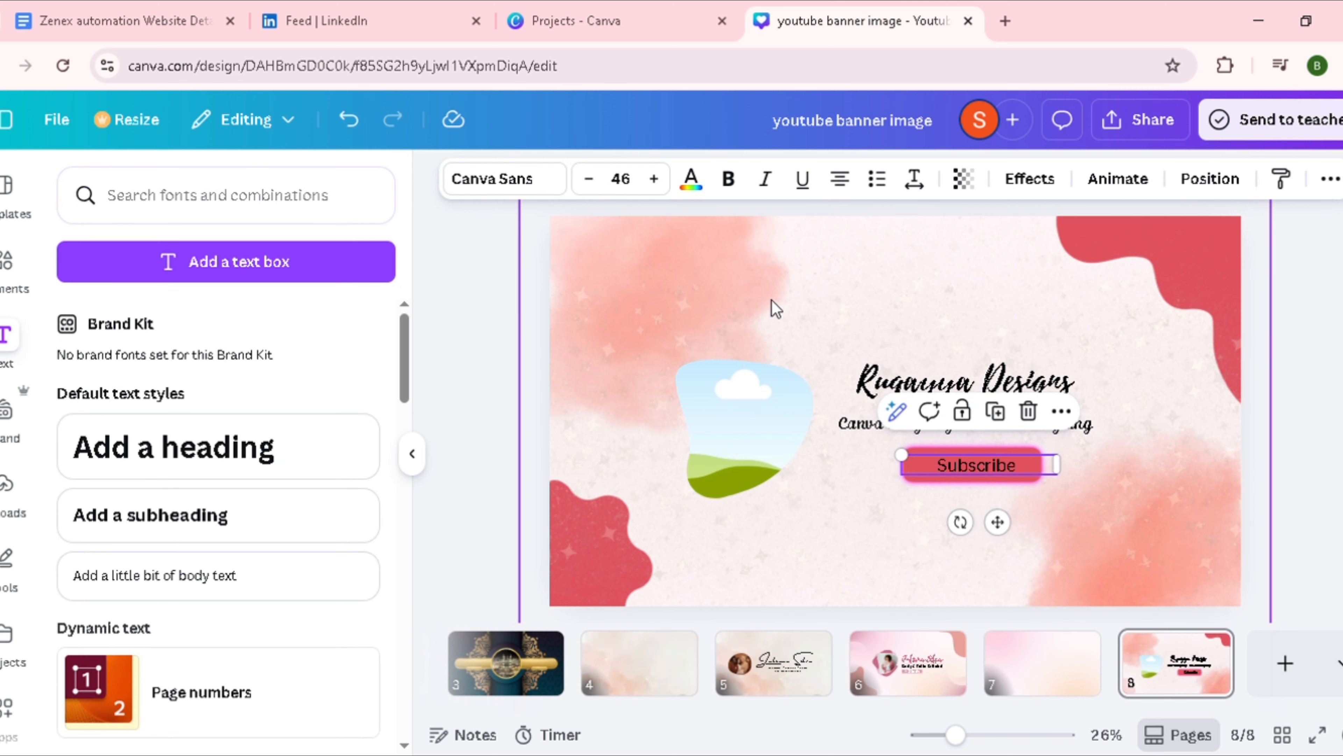
pyautogui.click(691, 179)
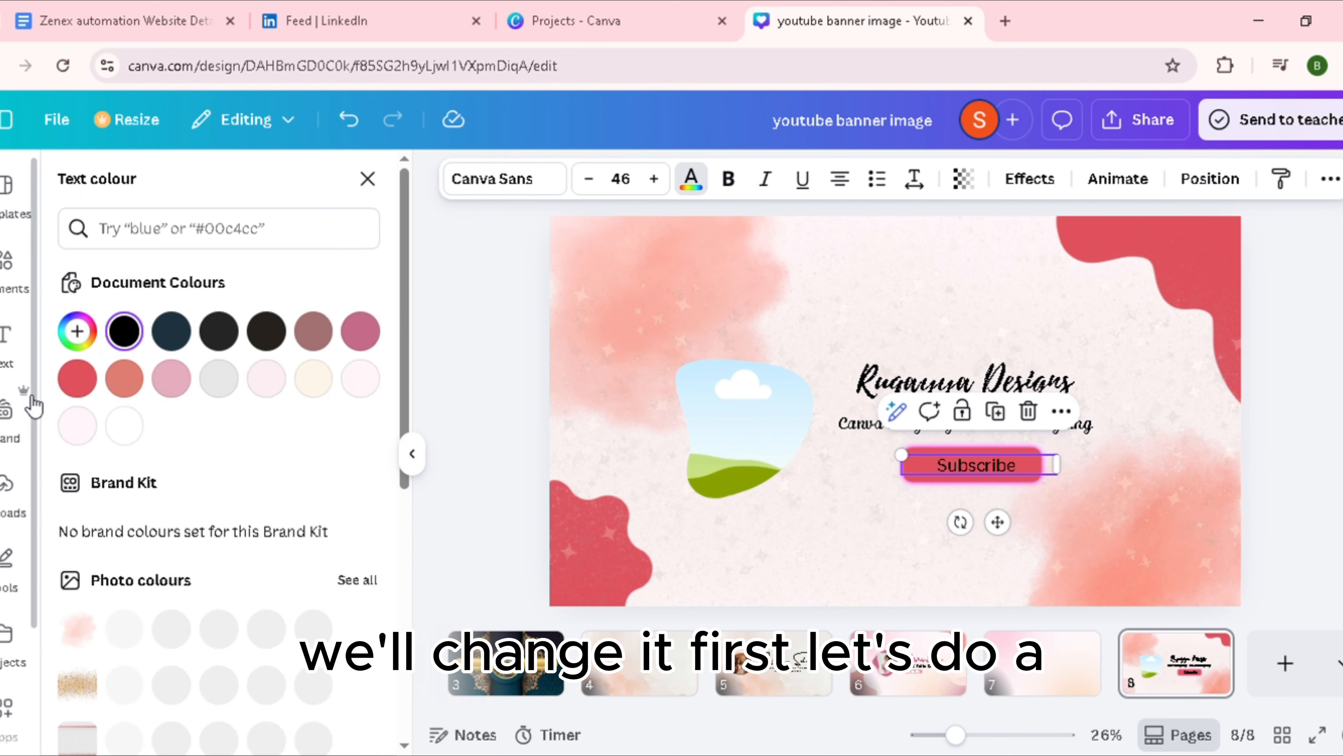
pyautogui.click(125, 426)
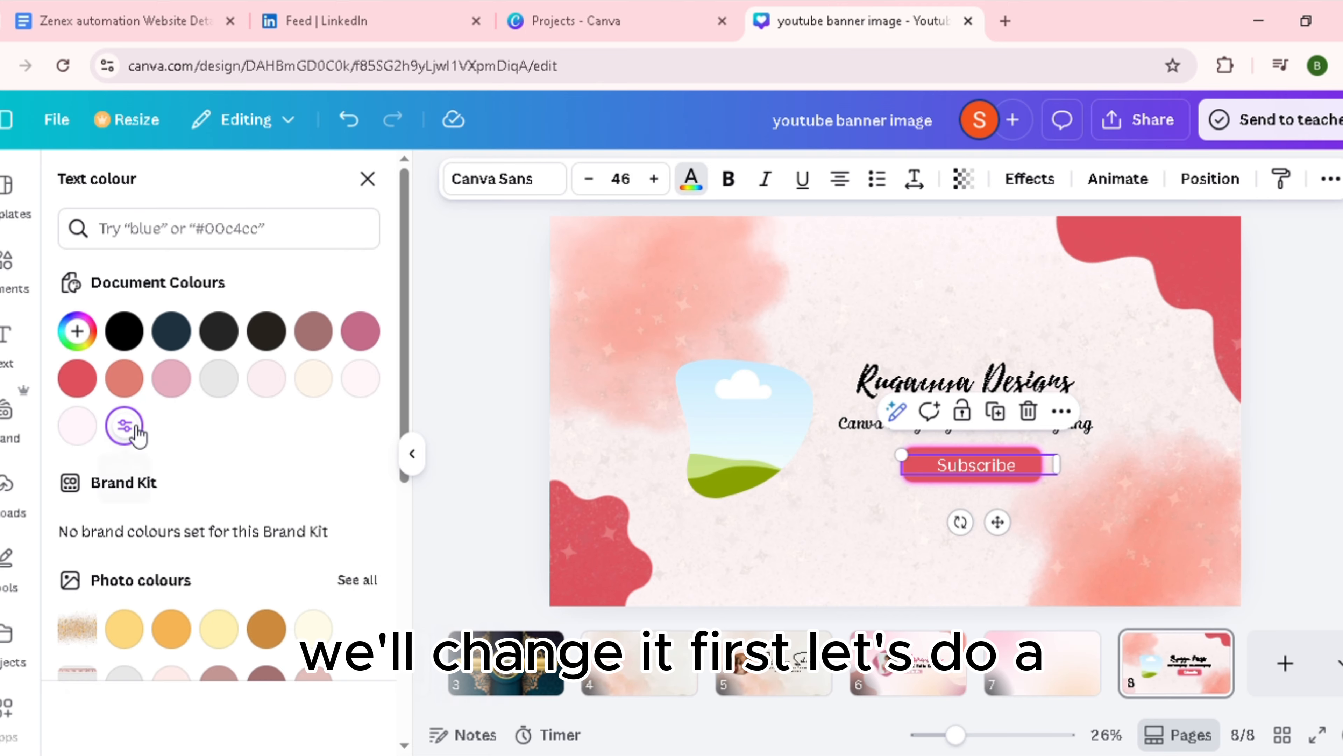
# Step: Change the "Subscribe" text's font to Lustria and re-centre it on the rectangle
pyautogui.click(556, 189)
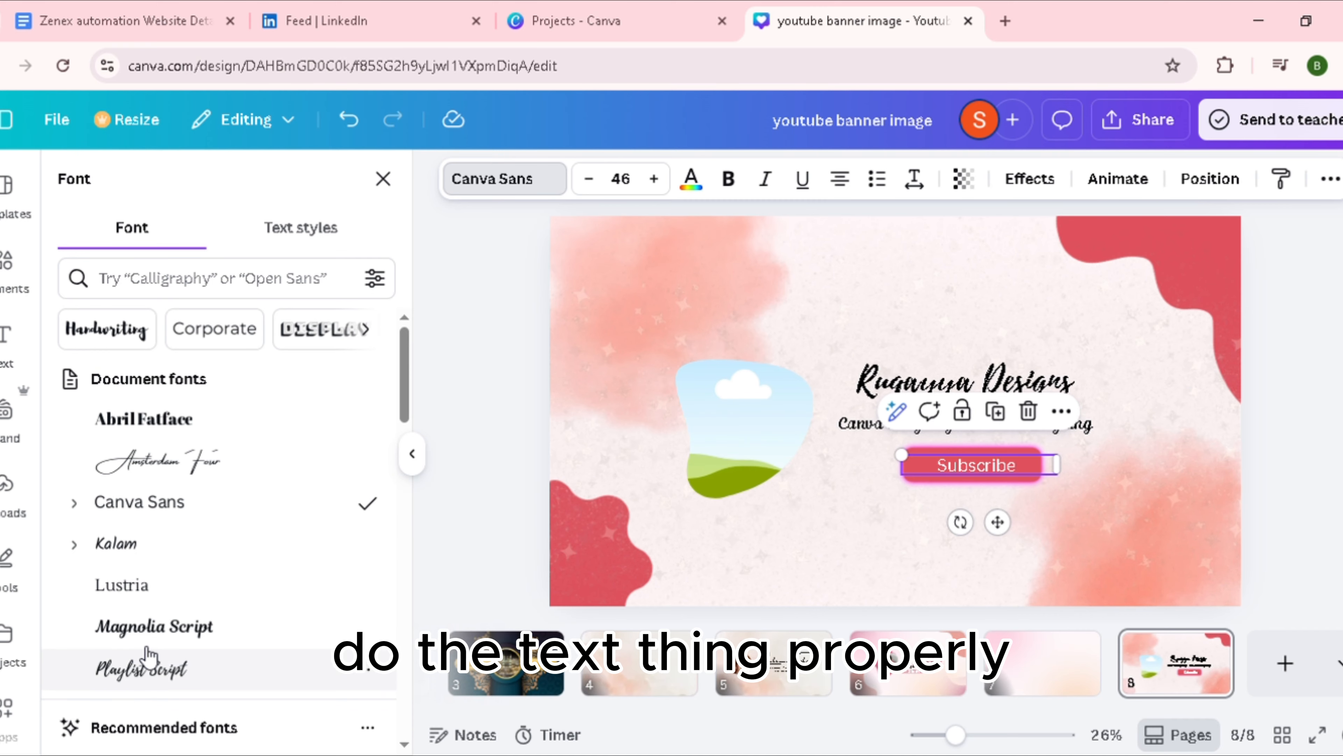
pyautogui.click(129, 591)
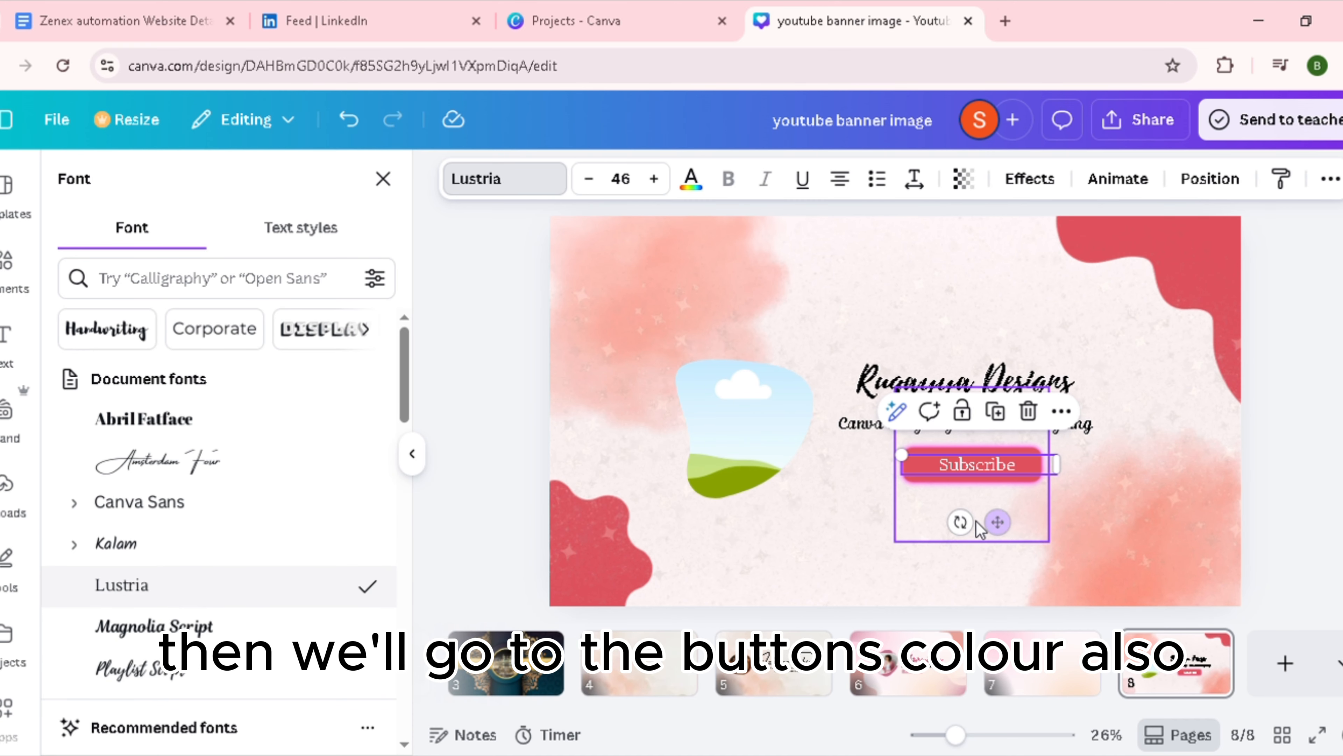
pyautogui.moveTo(1002, 528); pyautogui.dragTo(994, 527)
pyautogui.click(989, 484)
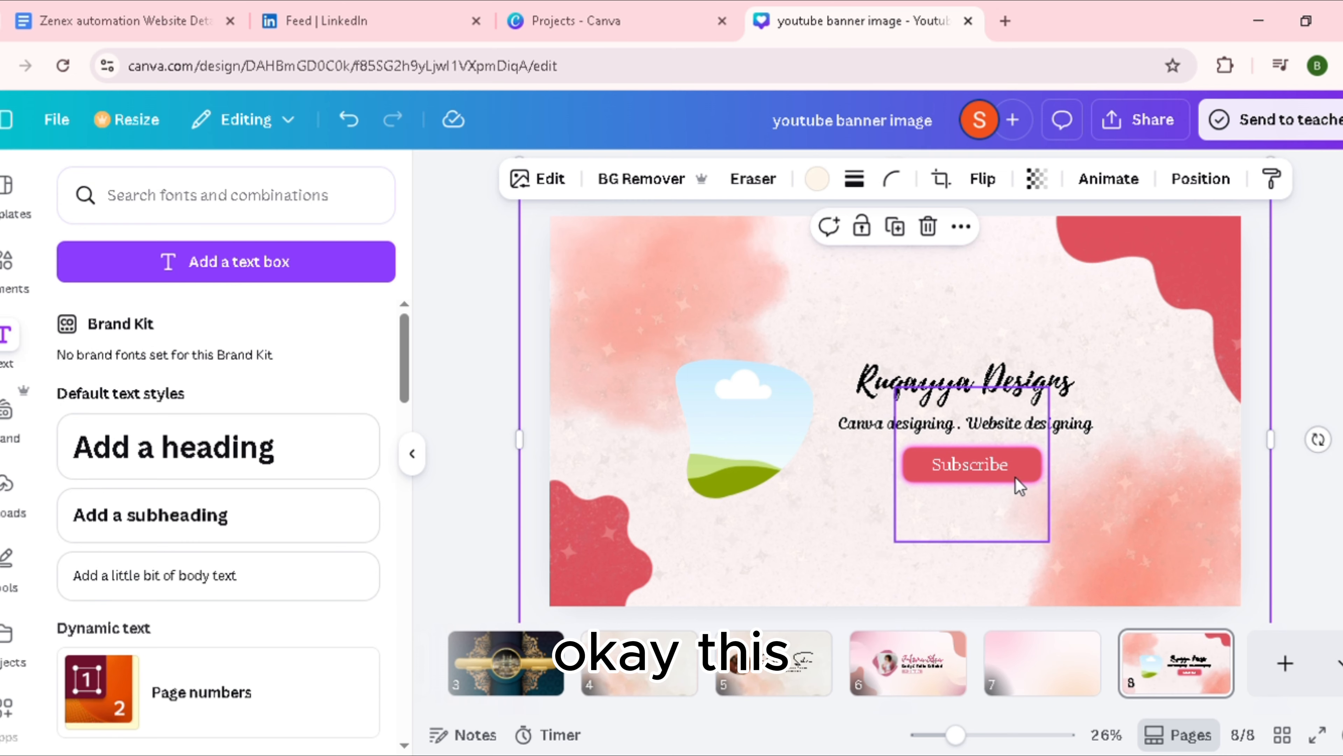
# Step: Recolour the button rectangle, replacing its black colour with the Bubbly Banana mauve and its red fill with the Mellow Barnyard cream
pyautogui.click(1006, 487)
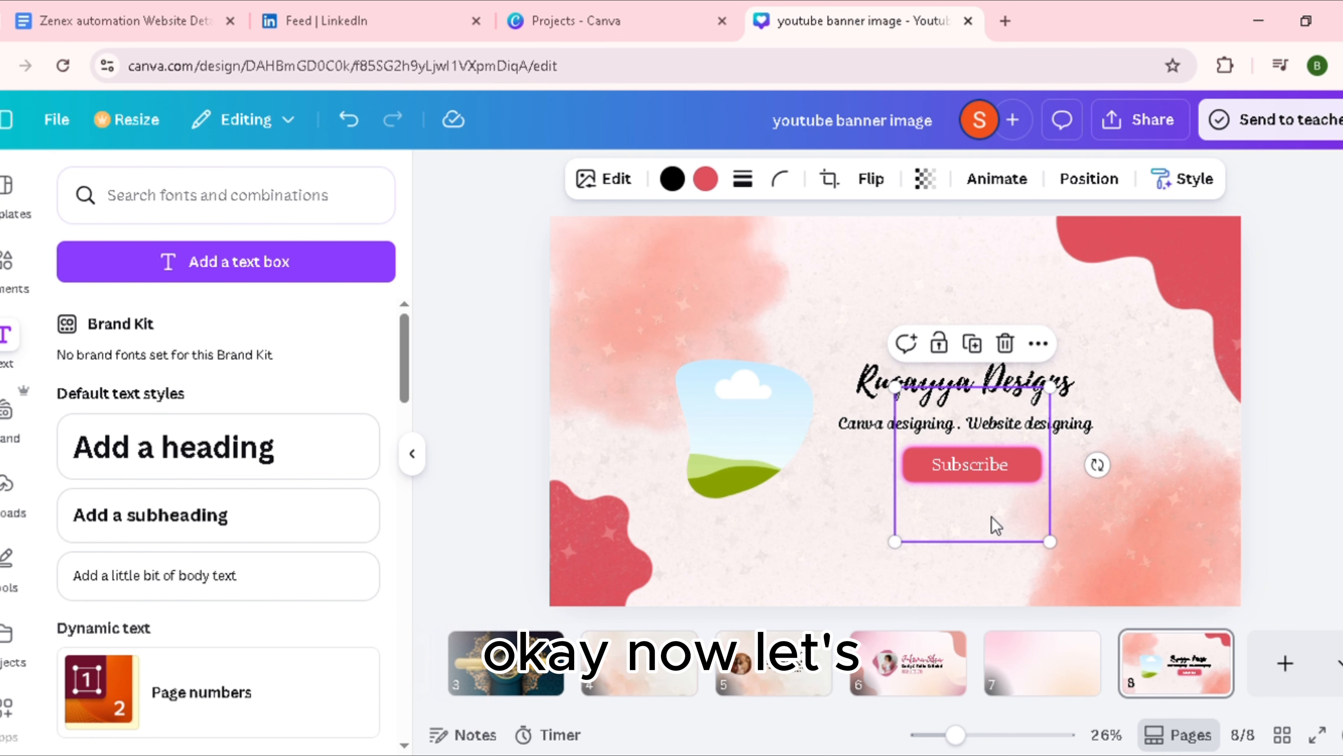
pyautogui.click(1202, 530)
pyautogui.click(1007, 486)
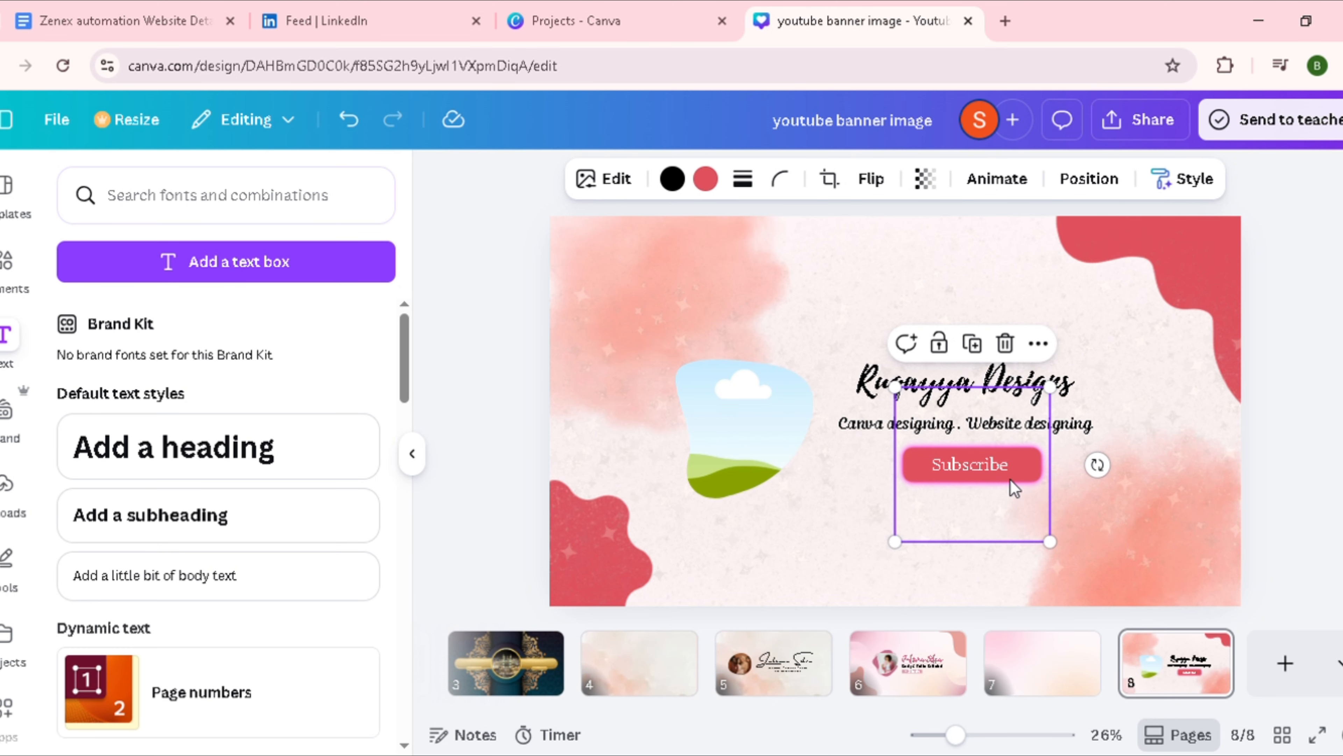
pyautogui.click(682, 178)
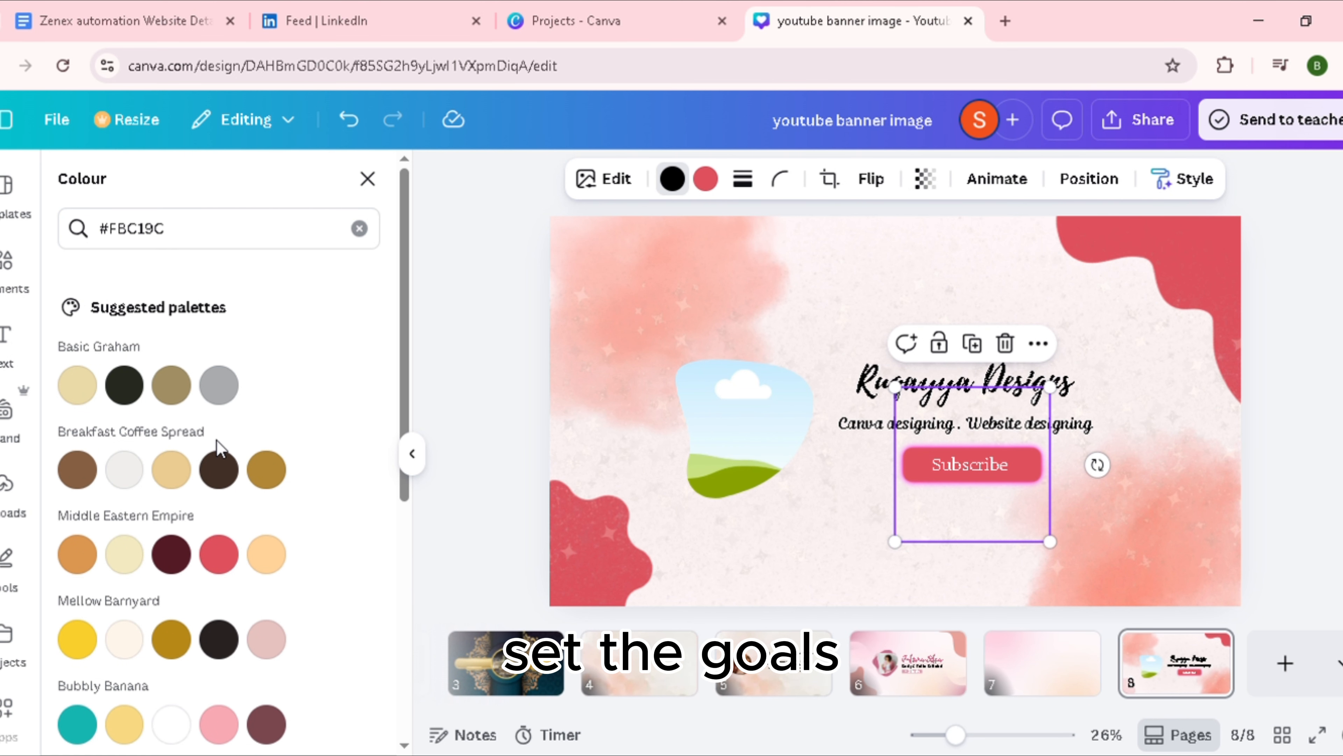
pyautogui.click(266, 554)
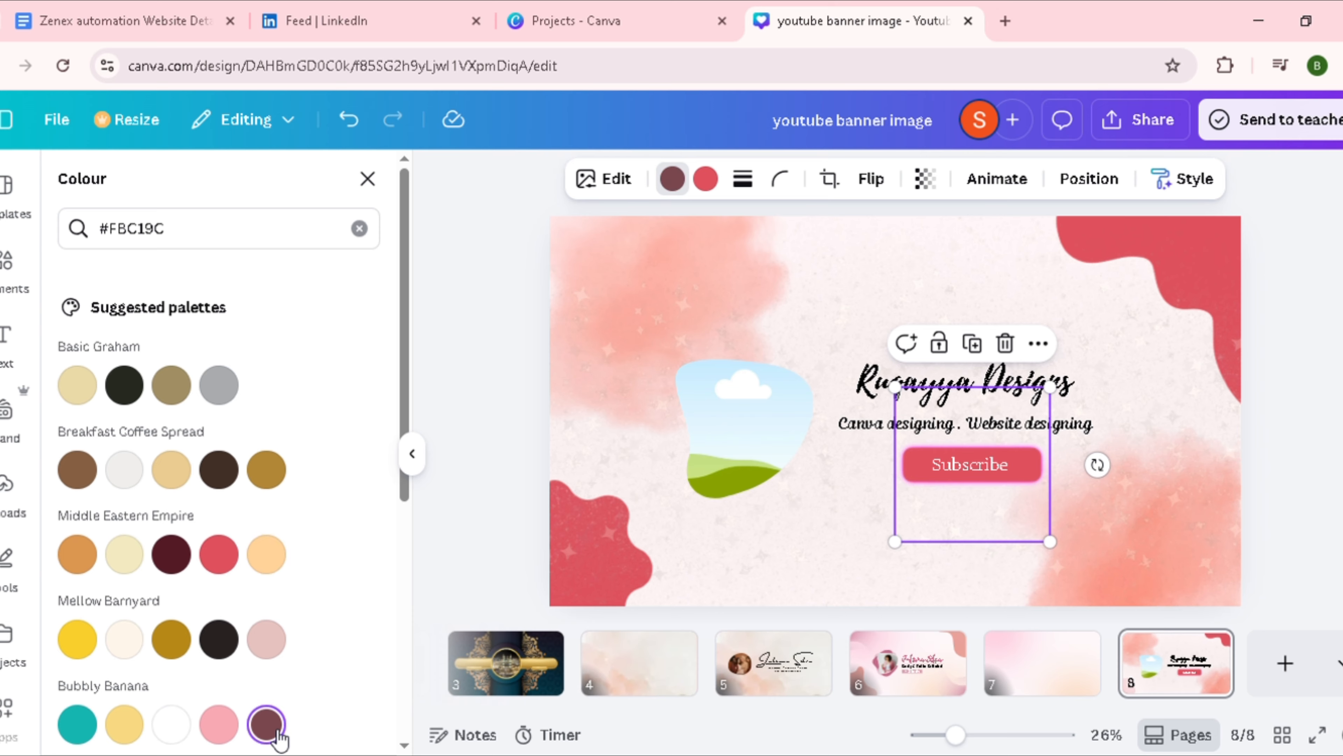
pyautogui.click(714, 181)
pyautogui.click(122, 639)
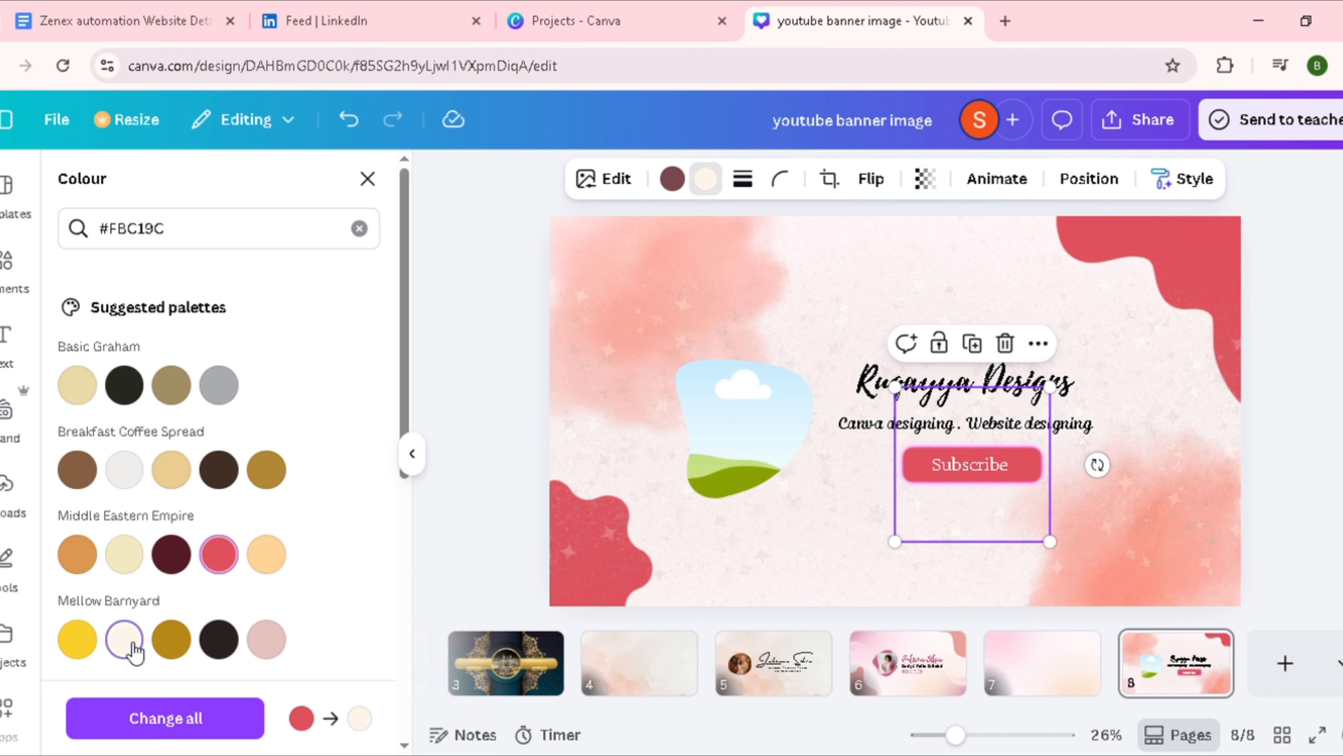
# Step: Set the "Subscribe" text colour to the dark mauve from the document colours
pyautogui.click(984, 463)
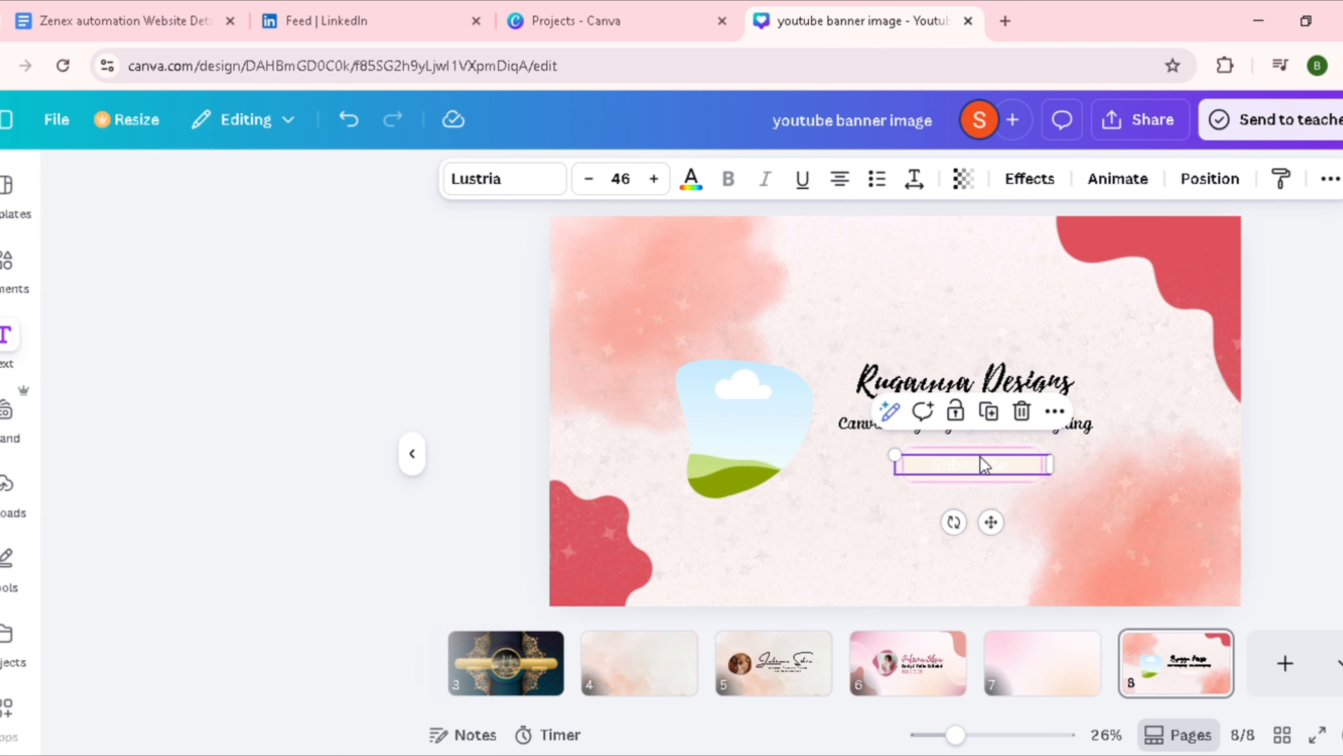
pyautogui.click(691, 178)
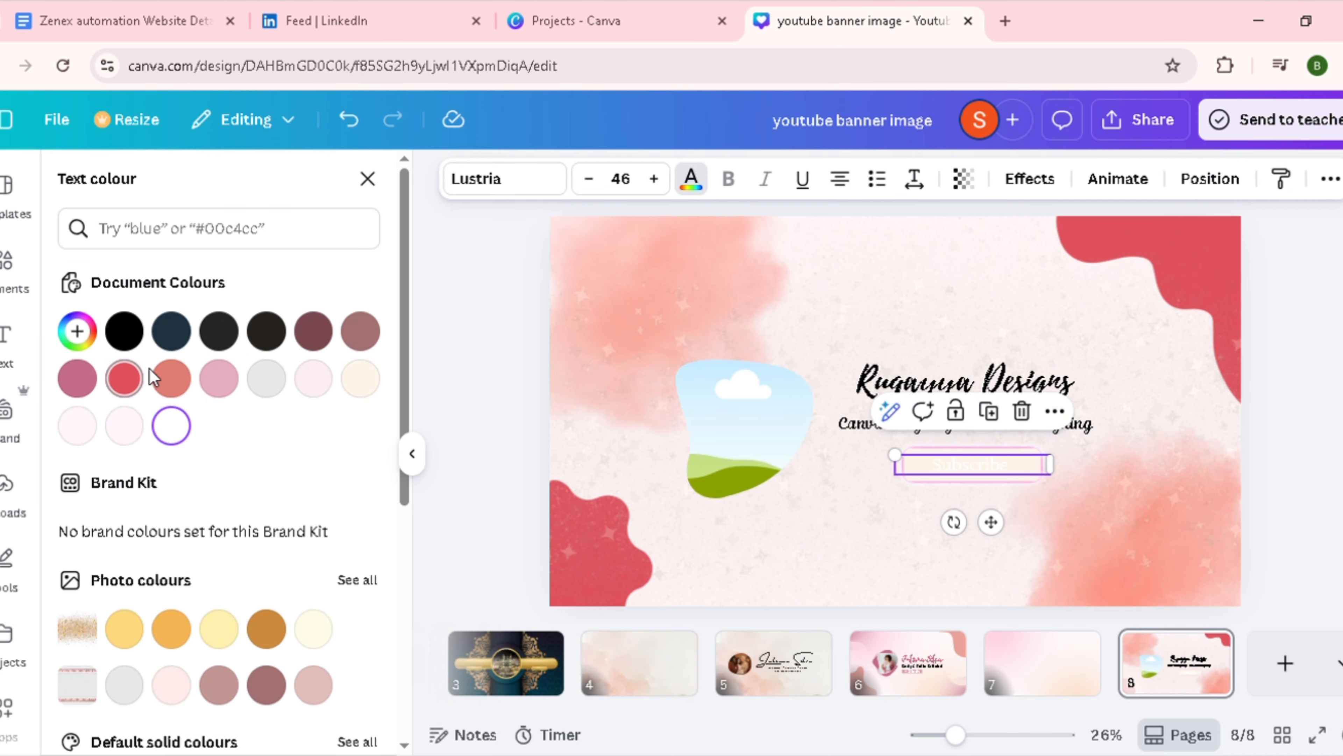
pyautogui.click(266, 330)
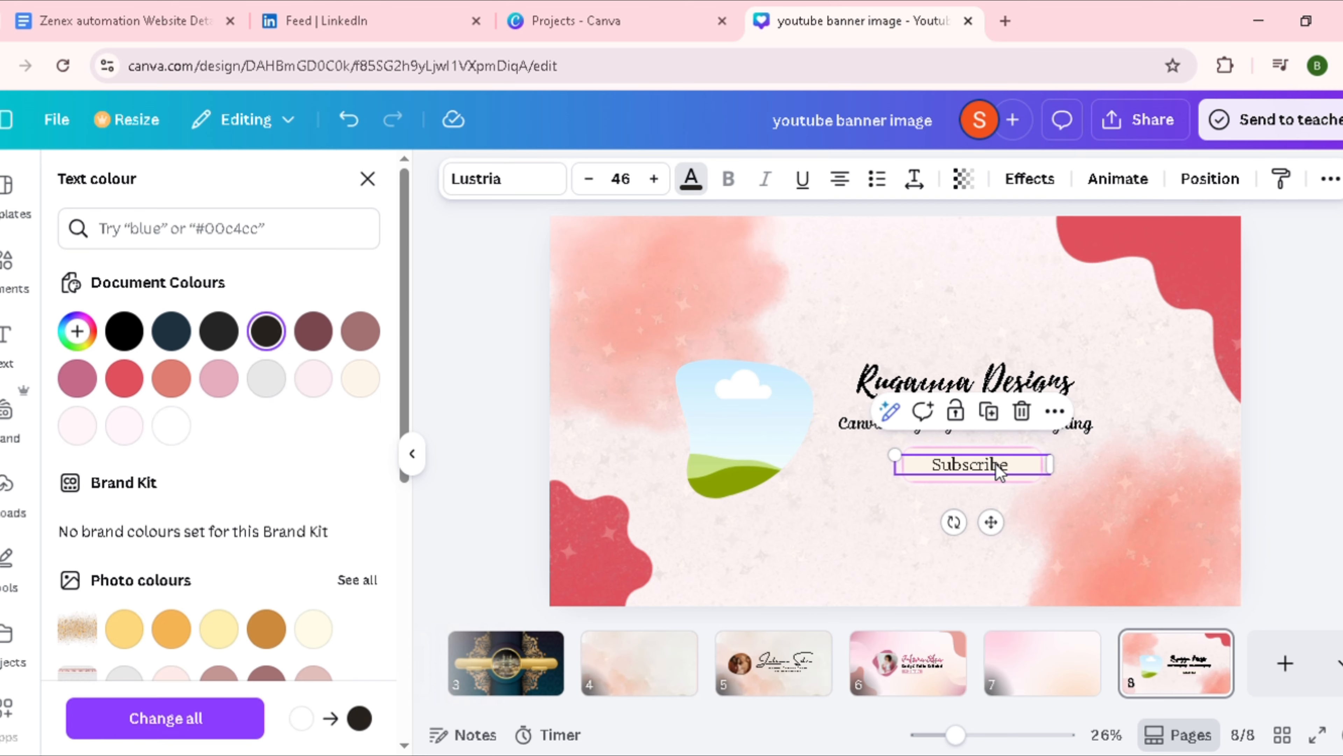
pyautogui.click(317, 335)
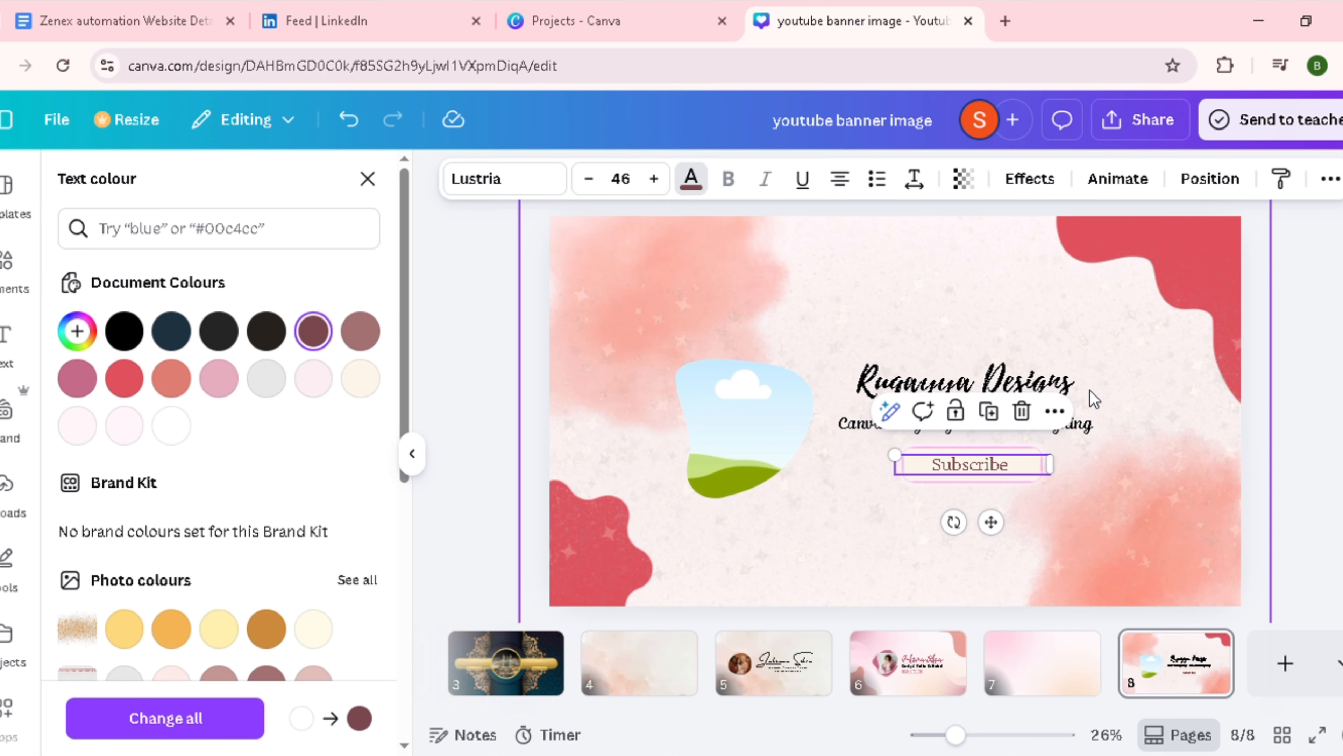
pyautogui.click(1128, 424)
# Step: Fill the blob photo frame with the uploaded pink illustration of hands working on a laptop
pyautogui.click(699, 423)
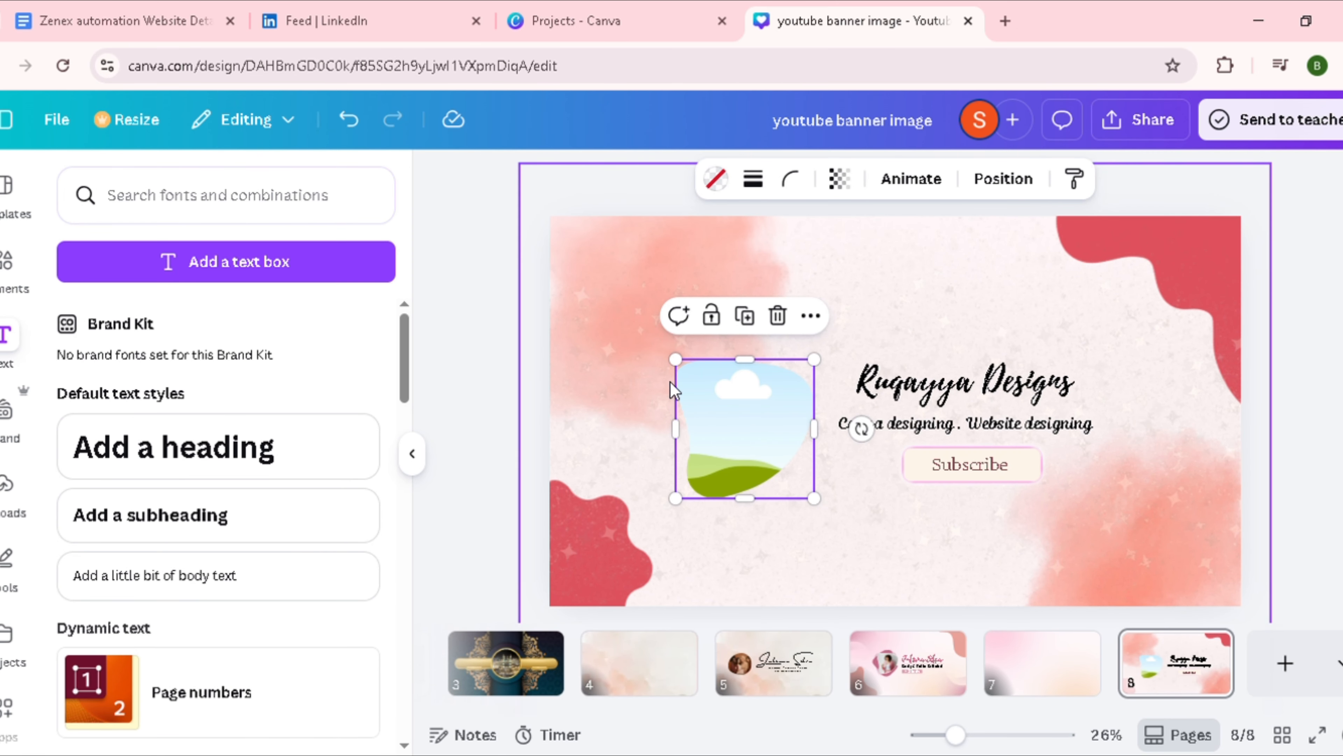
pyautogui.click(8, 484)
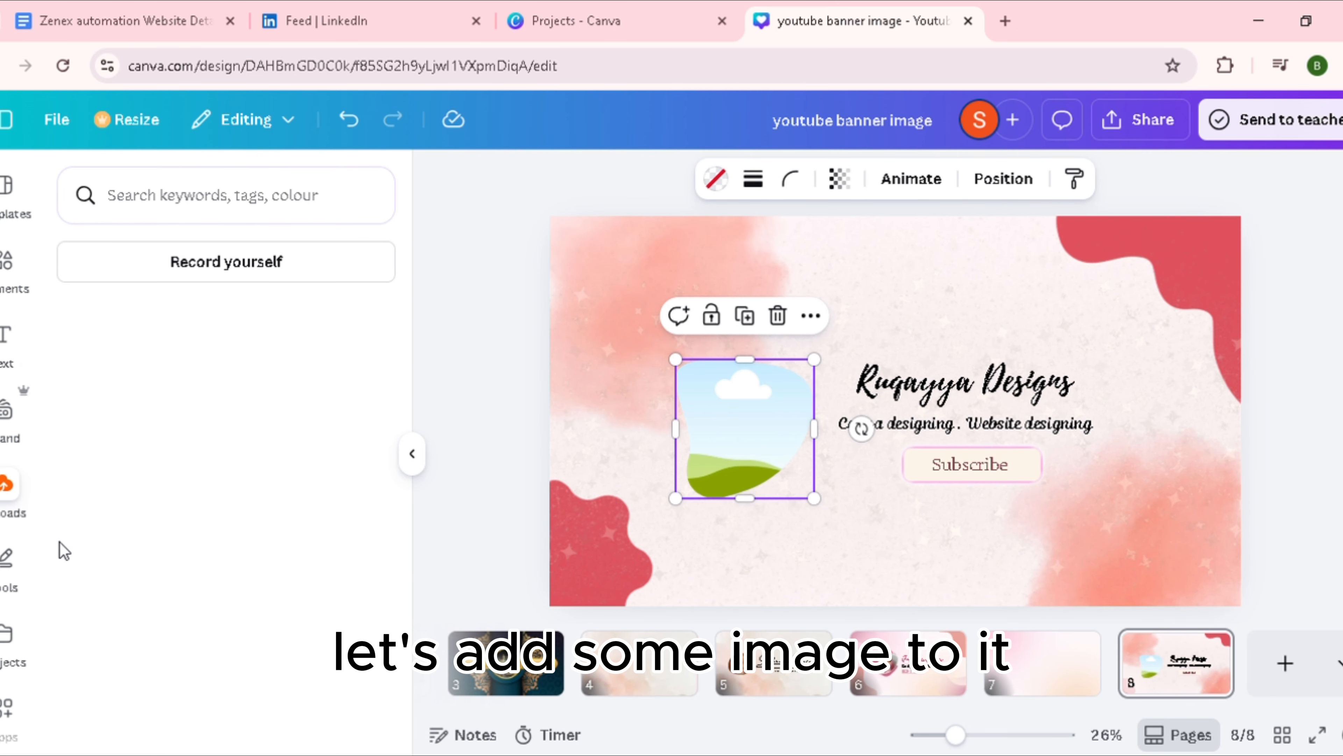
pyautogui.scroll(-10, 303, 564)
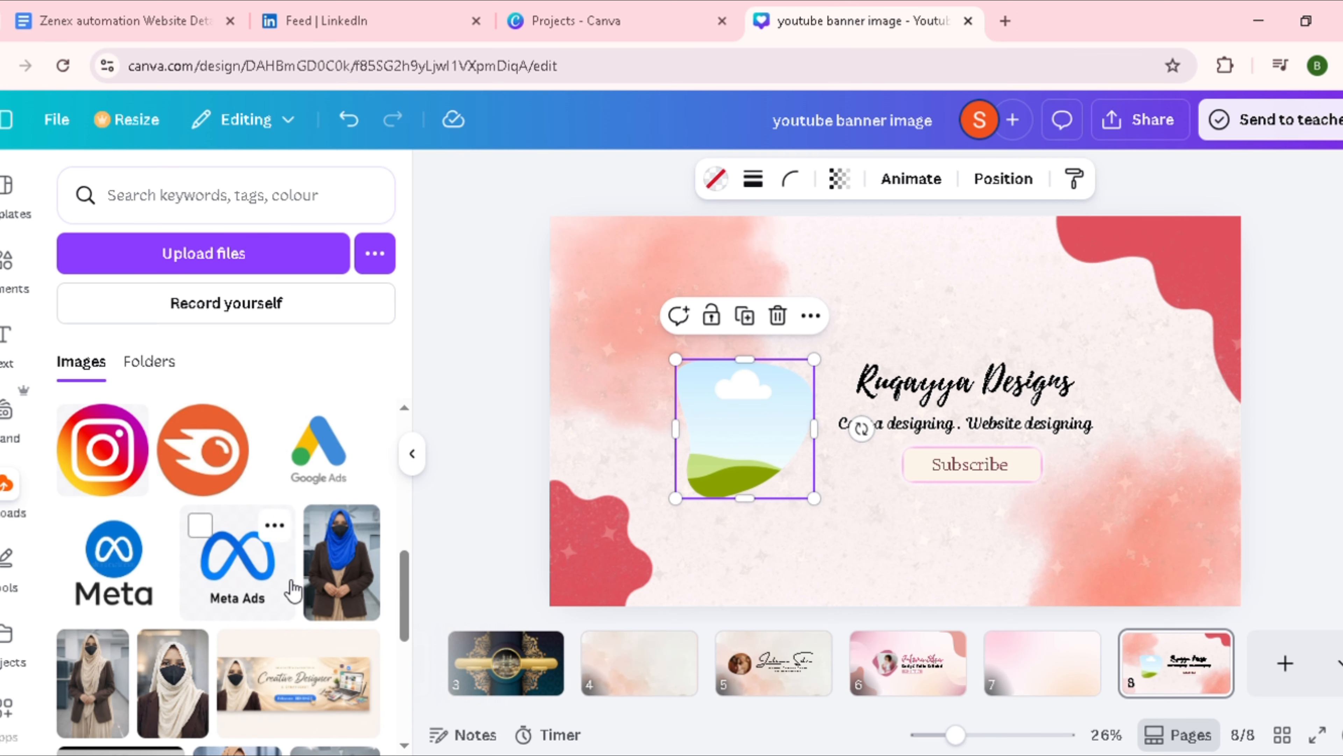
pyautogui.scroll(-5, 293, 591)
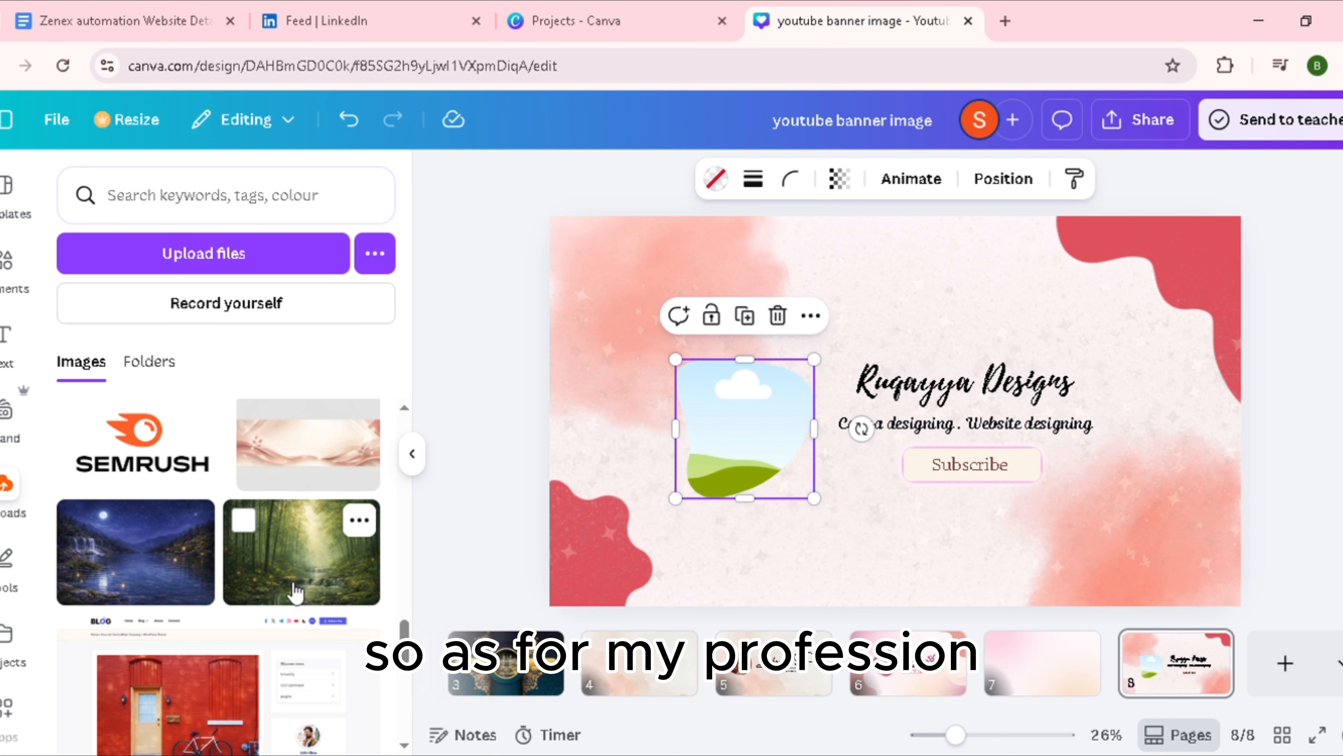
pyautogui.scroll(8, 296, 588)
pyautogui.scroll(3, 296, 583)
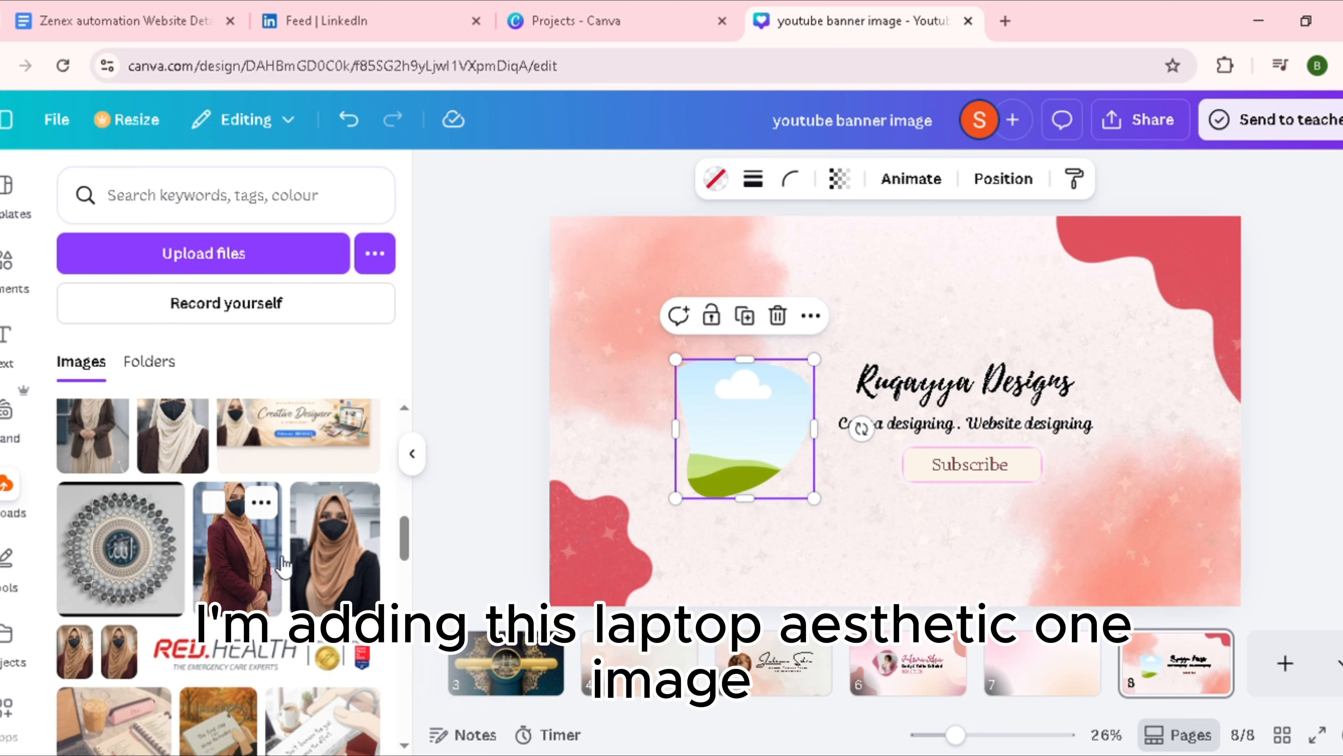
pyautogui.scroll(-6, 280, 563)
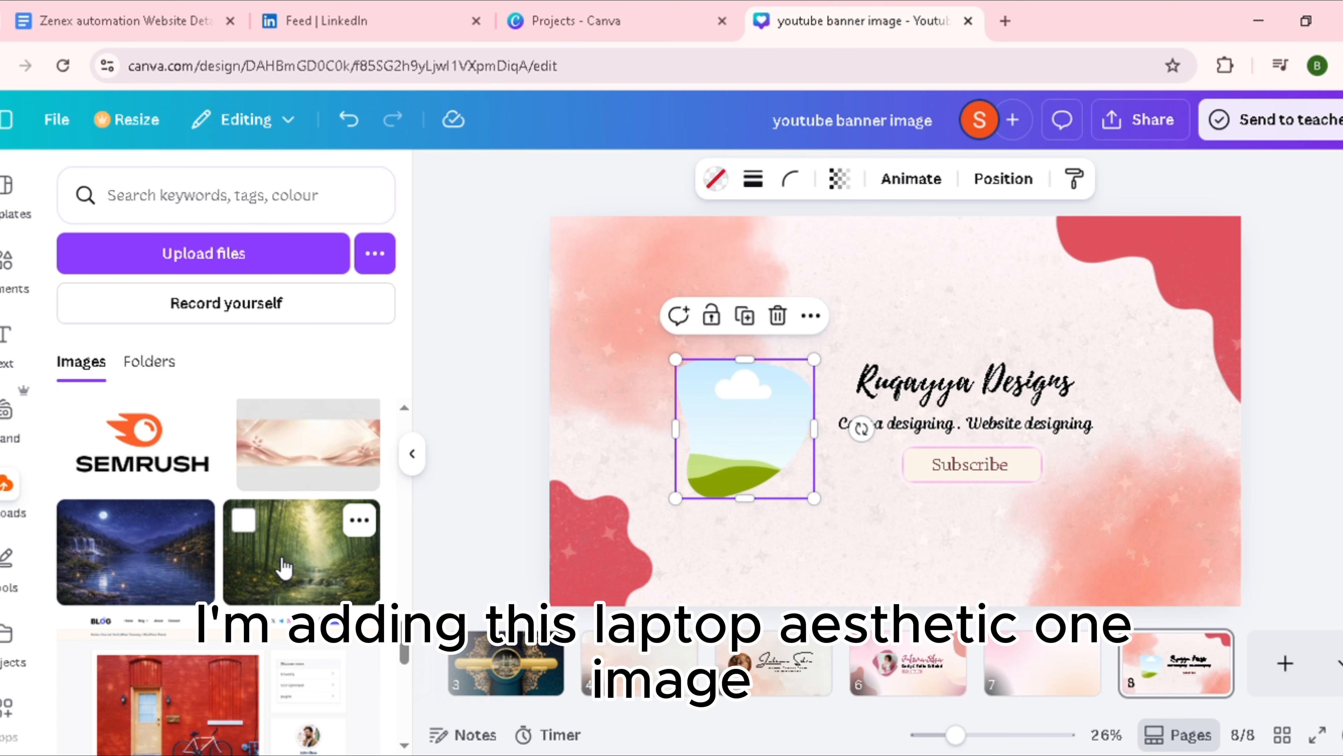
pyautogui.scroll(5, 284, 566)
pyautogui.click(123, 565)
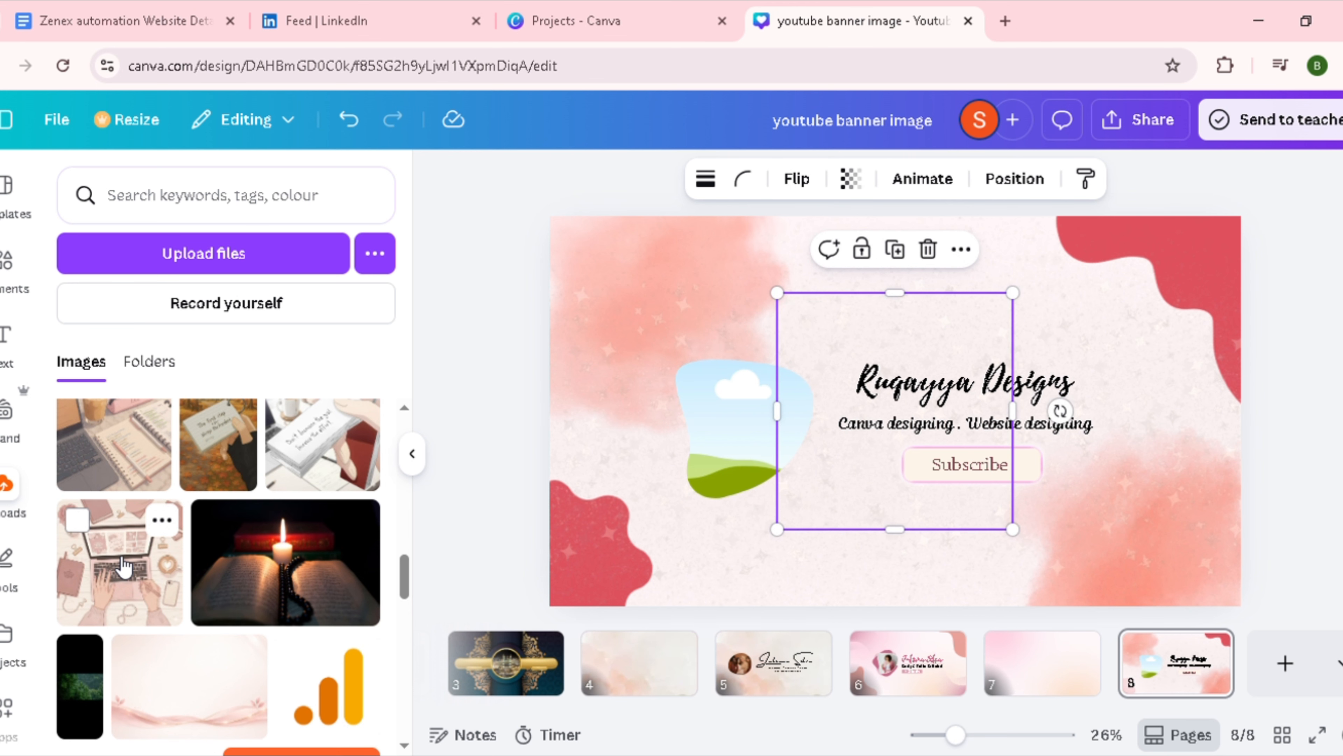
pyautogui.moveTo(925, 434); pyautogui.dragTo(764, 436)
pyautogui.click(770, 434)
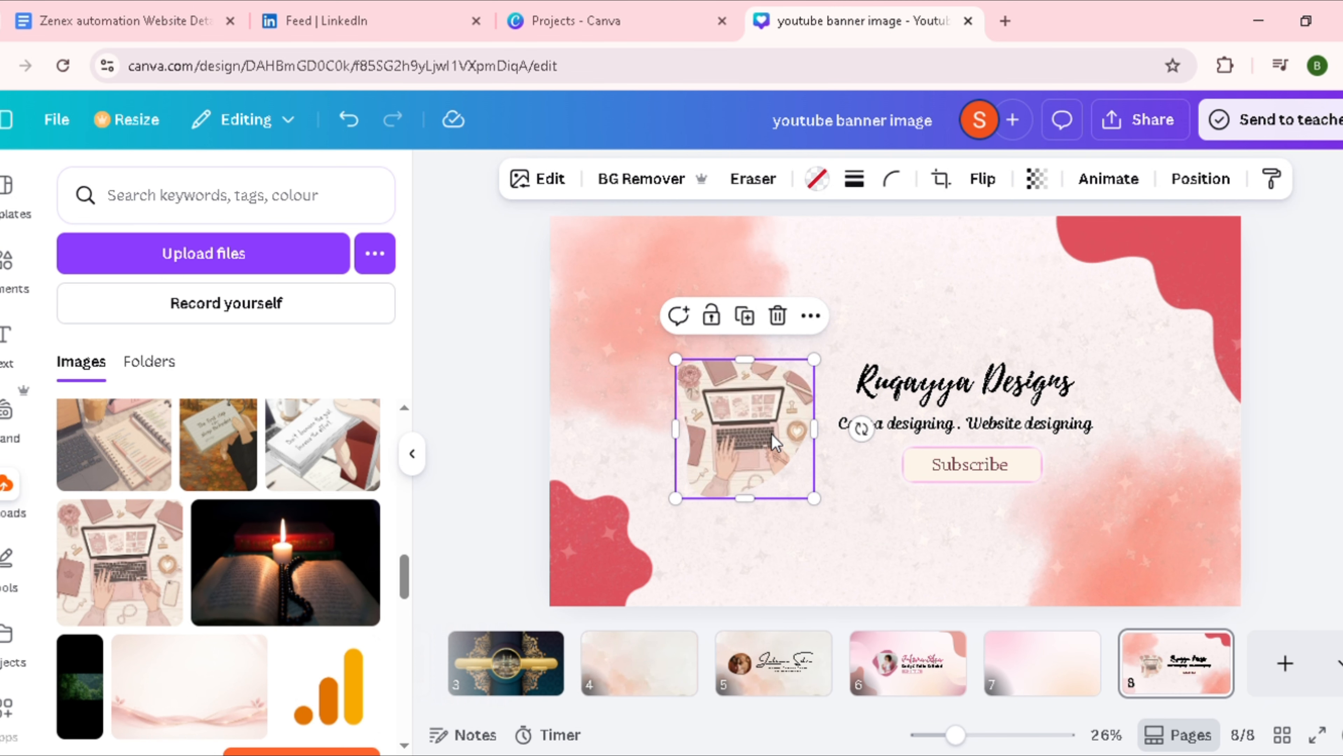
pyautogui.click(827, 375)
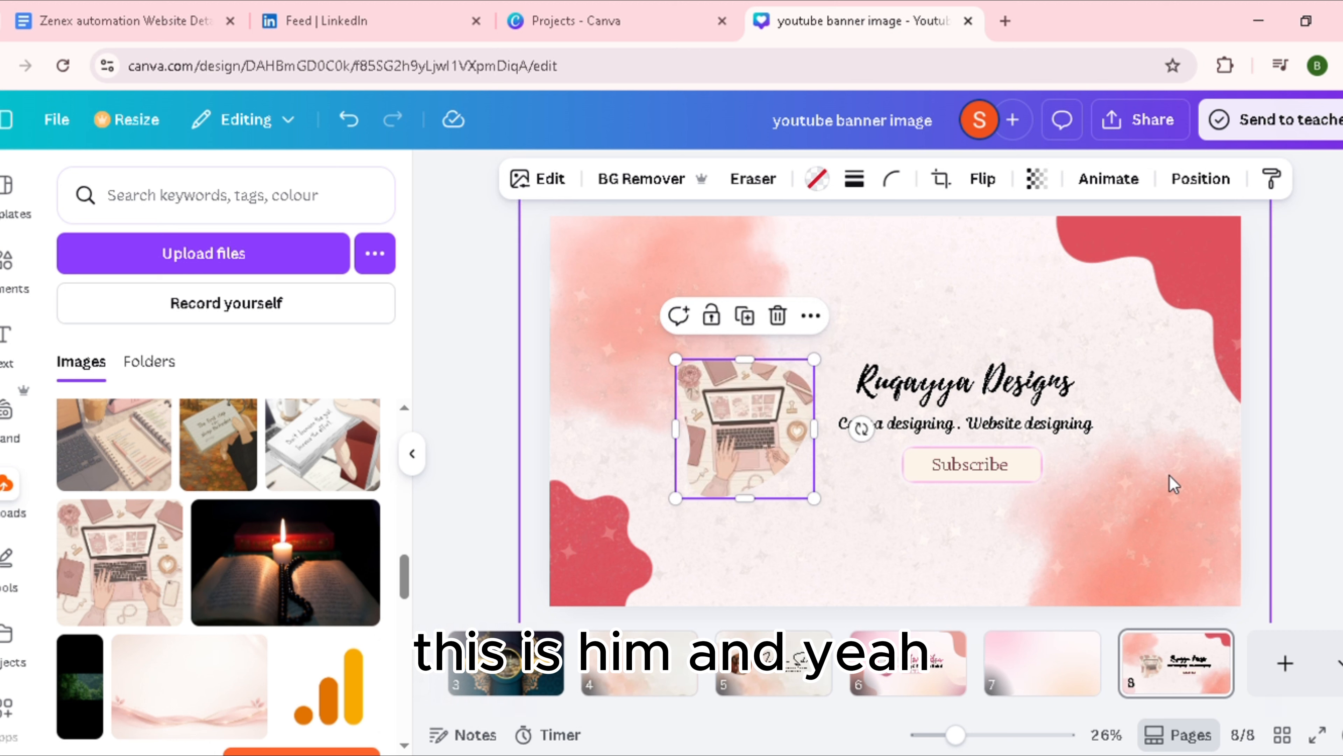